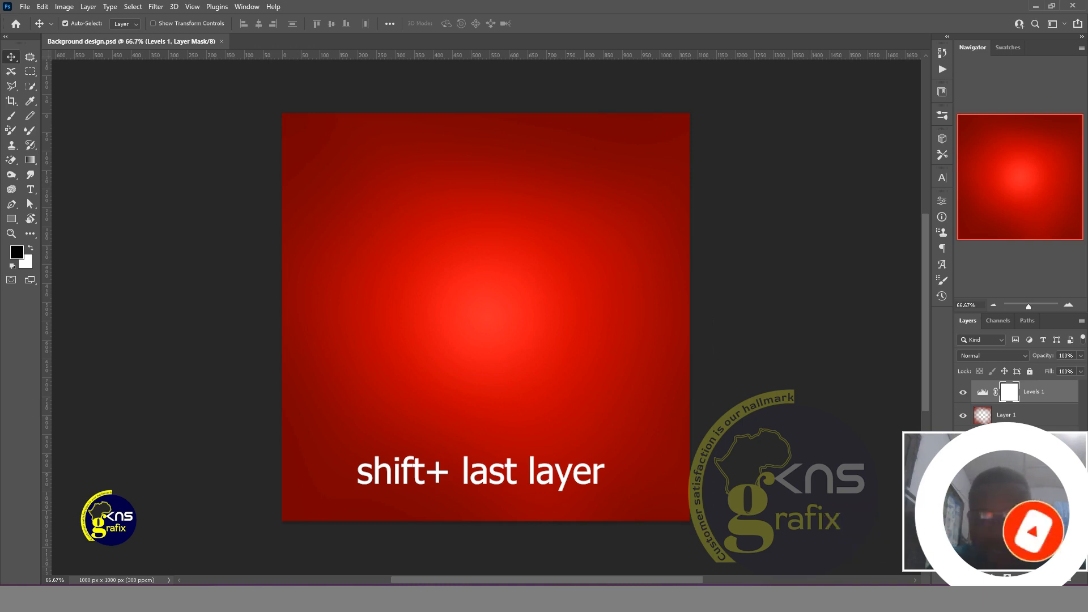
- Select all the layers of the red background design and combine them into one group
shift+click(1015, 440)
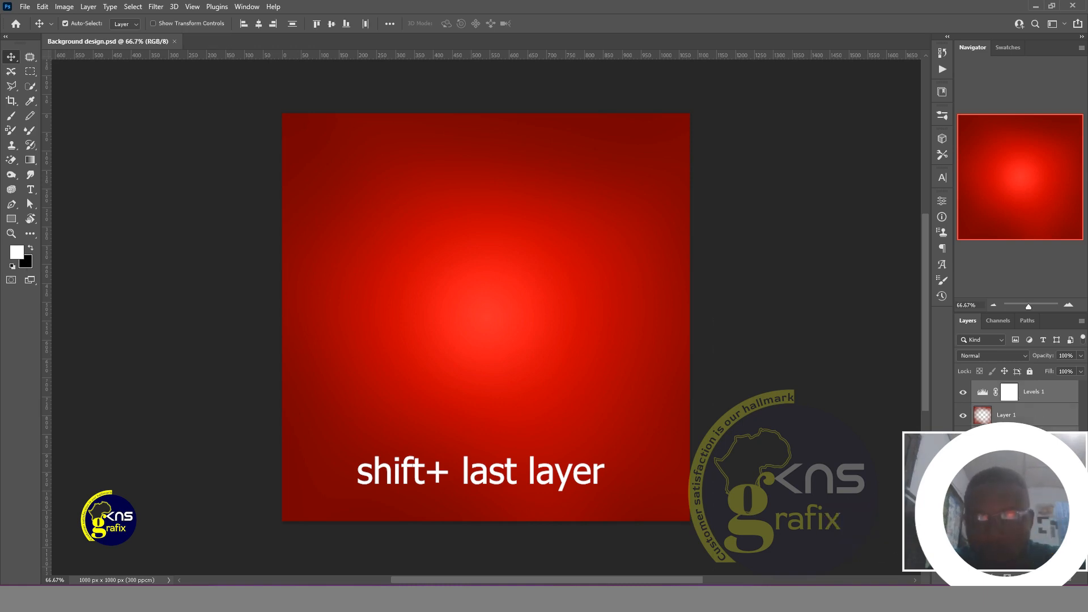
click(1027, 492)
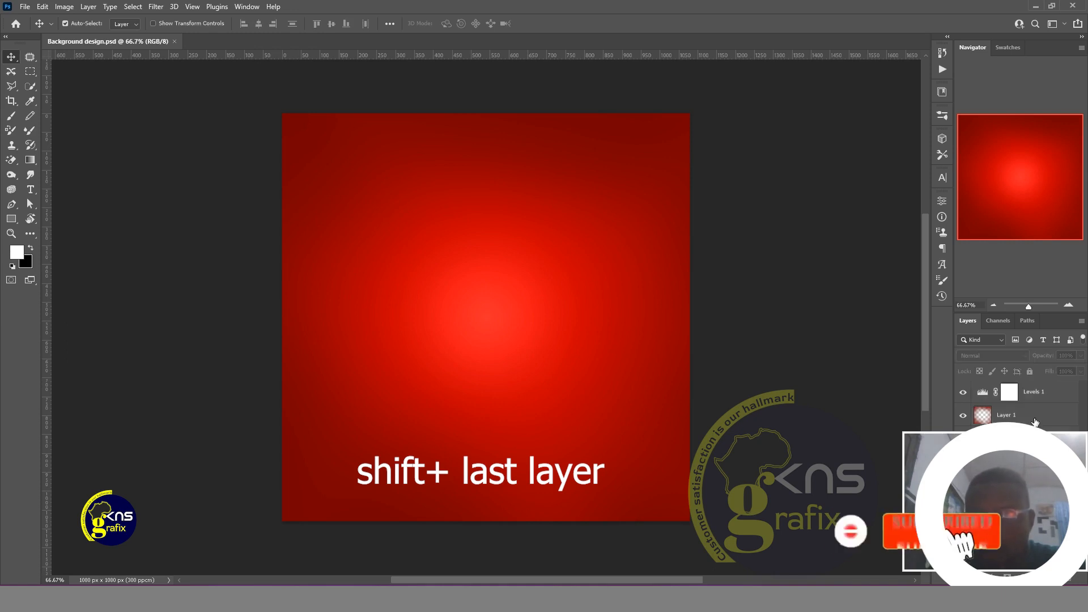
click(1032, 400)
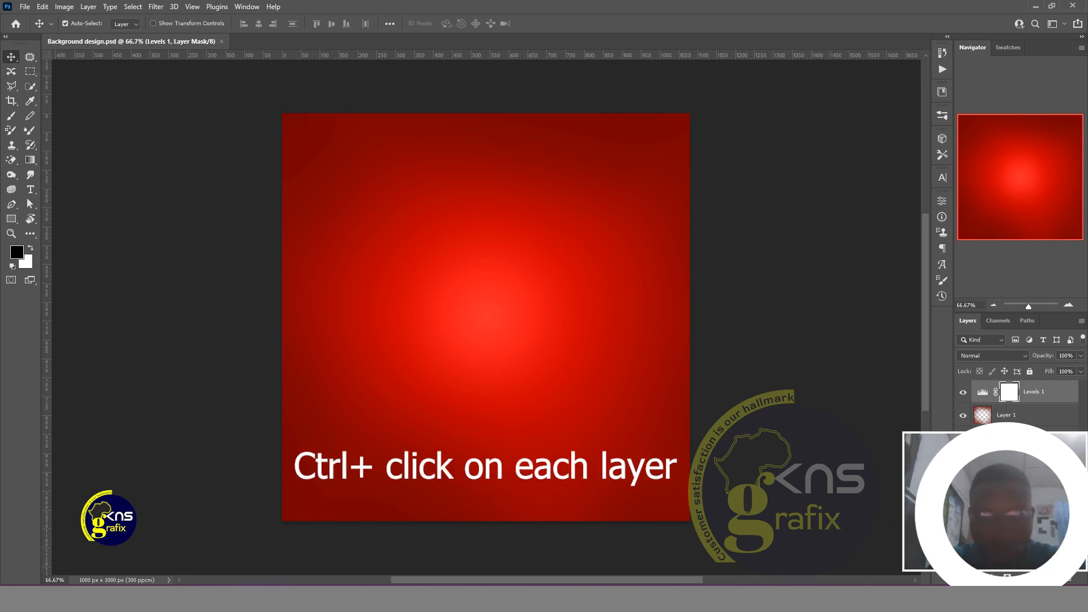
ctrl+click(1038, 420)
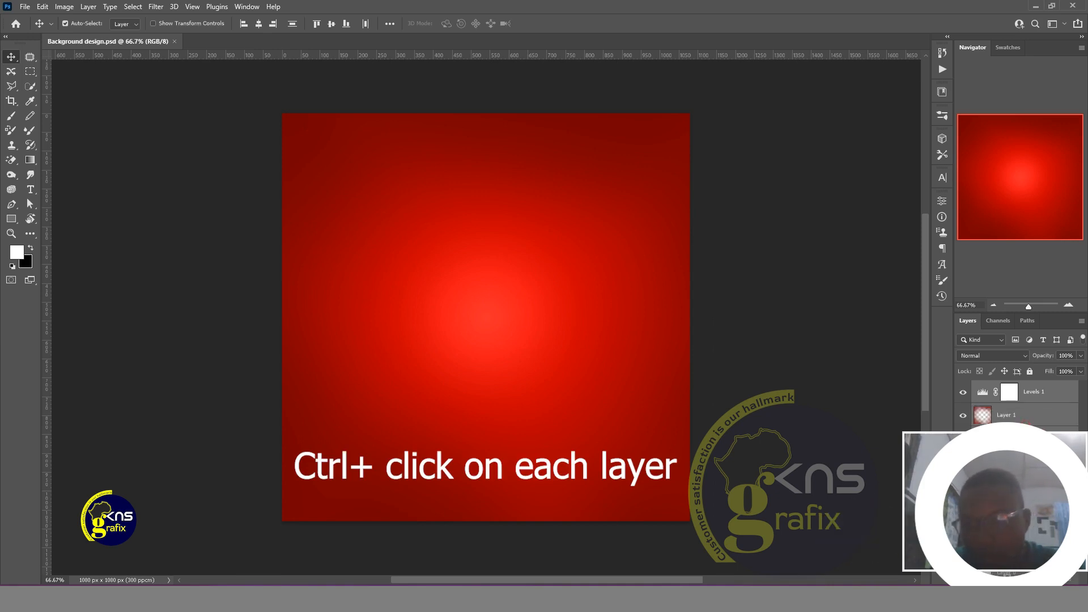
key(ctrl+g)
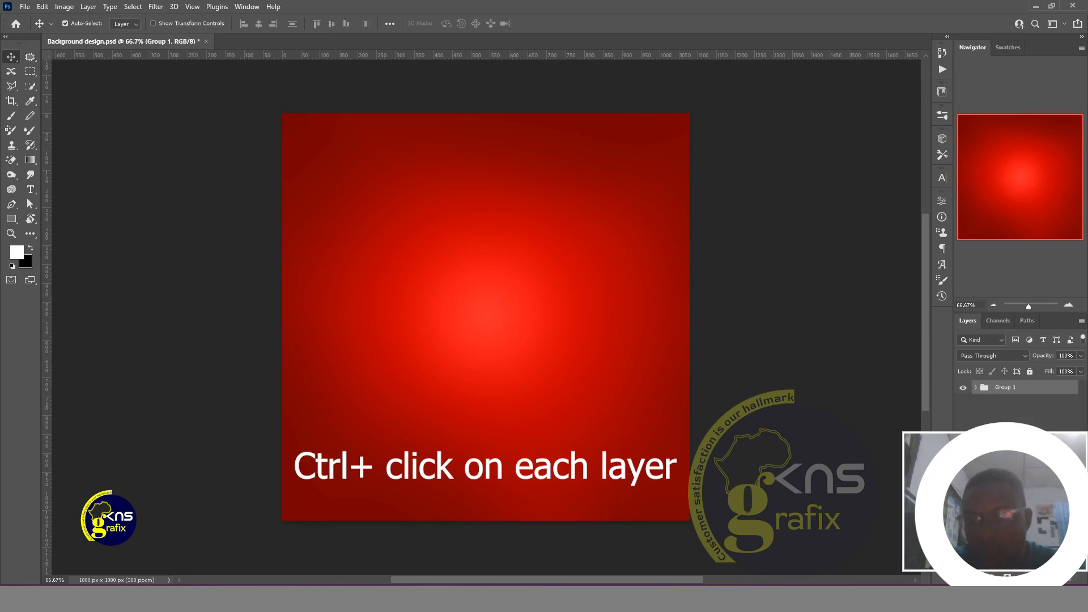
- Rename the new layer group as Background and lock it completely
double_click(1007, 389)
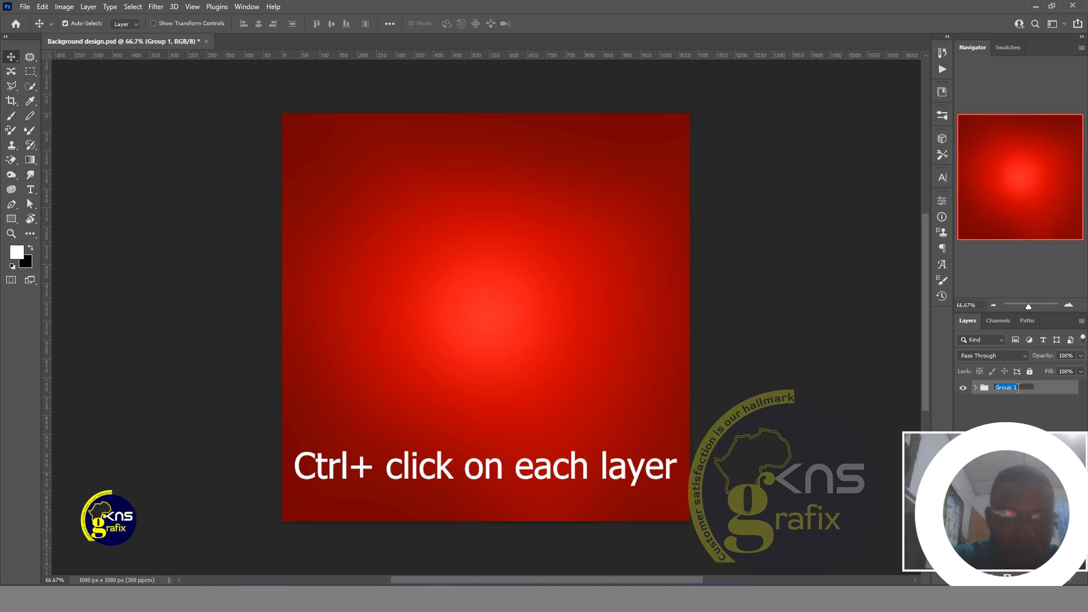
text(Backgrou)
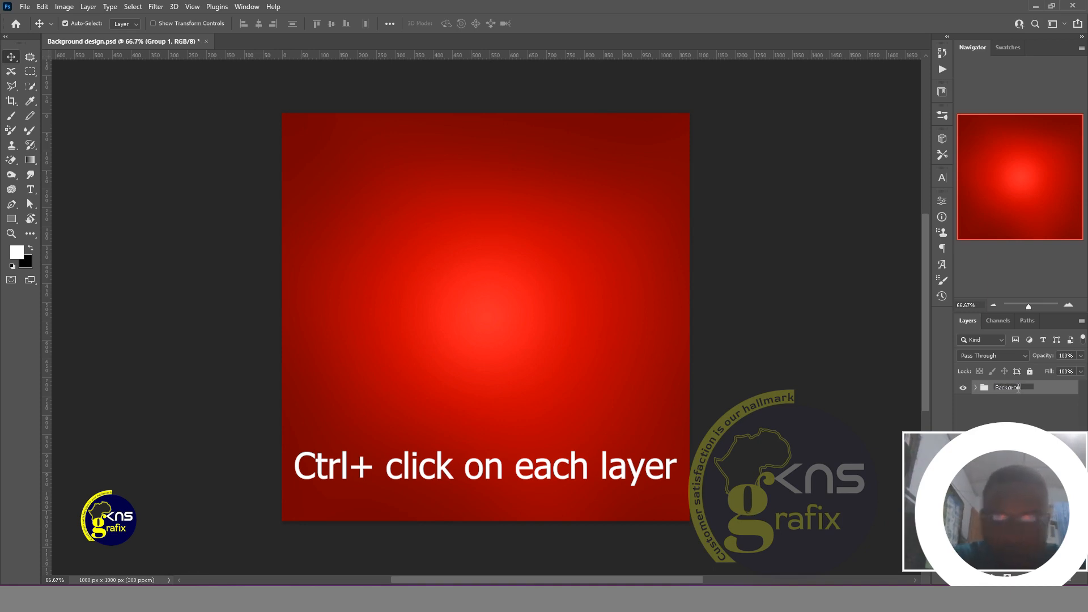
text(nd)
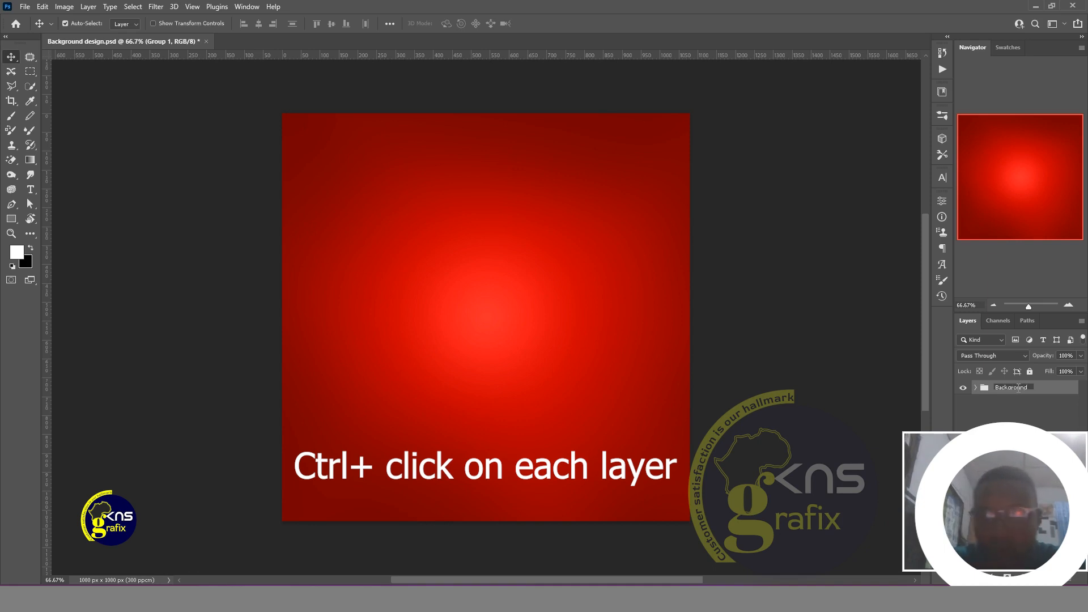
key(Return)
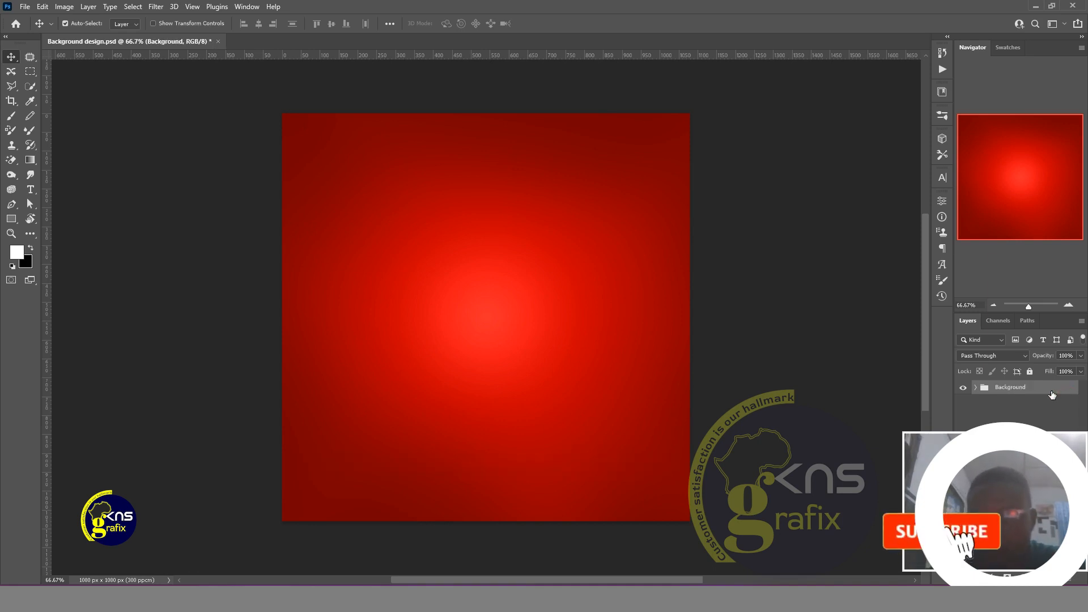
click(1030, 372)
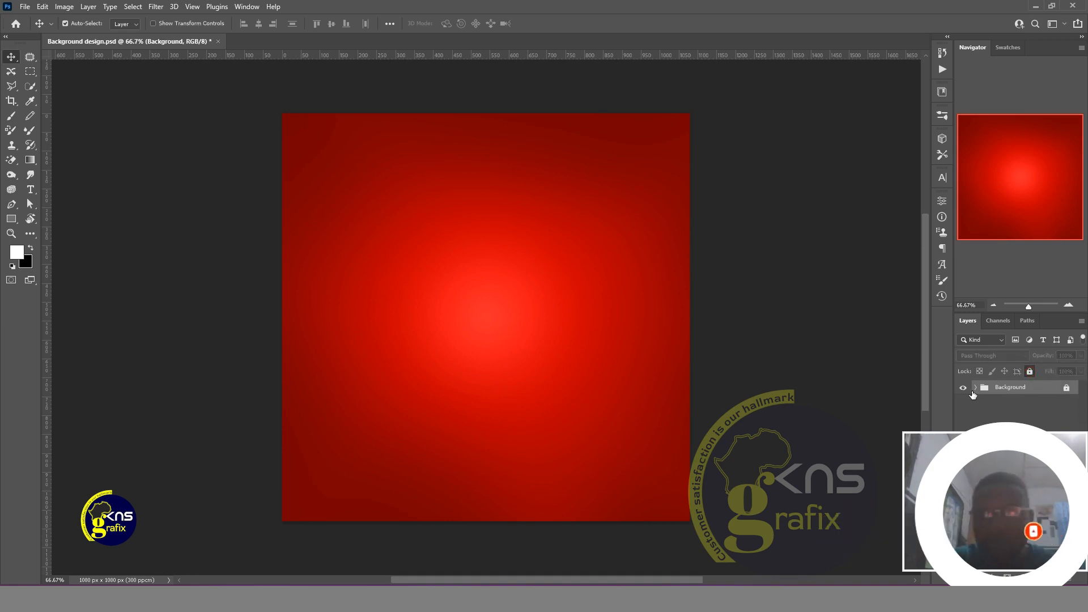
- Try to move the locked background artwork on the canvas, and reselect the Background group
drag(638, 411, 548, 315)
drag(469, 282, 404, 442)
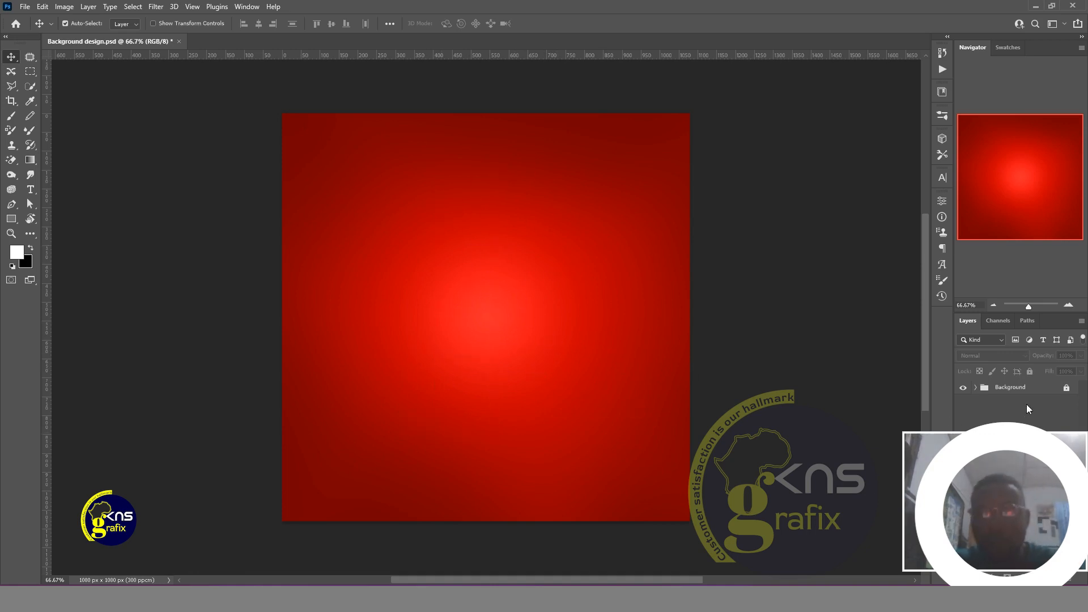
click(1023, 390)
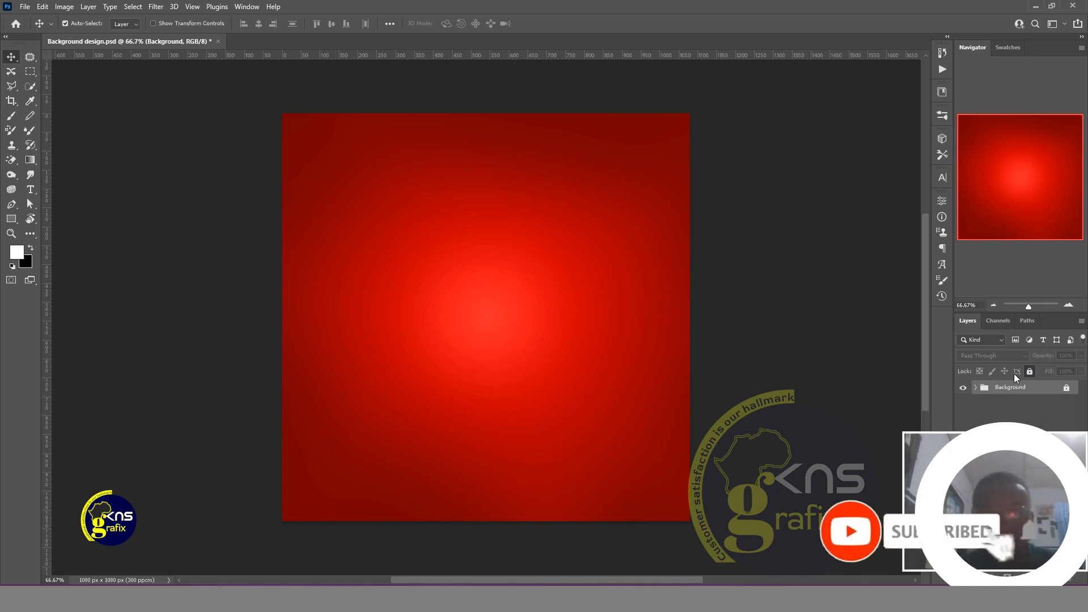
click(1020, 388)
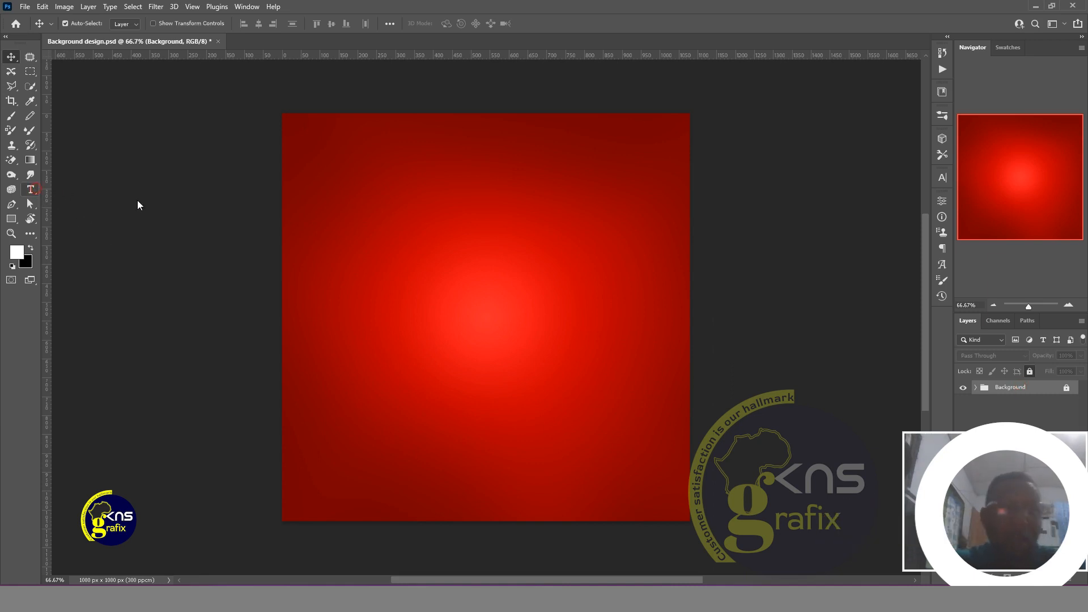
- Start a horizontal text line above the canvas centre, using the Franklin Gothic Heavy font at 24 pt
key(t)
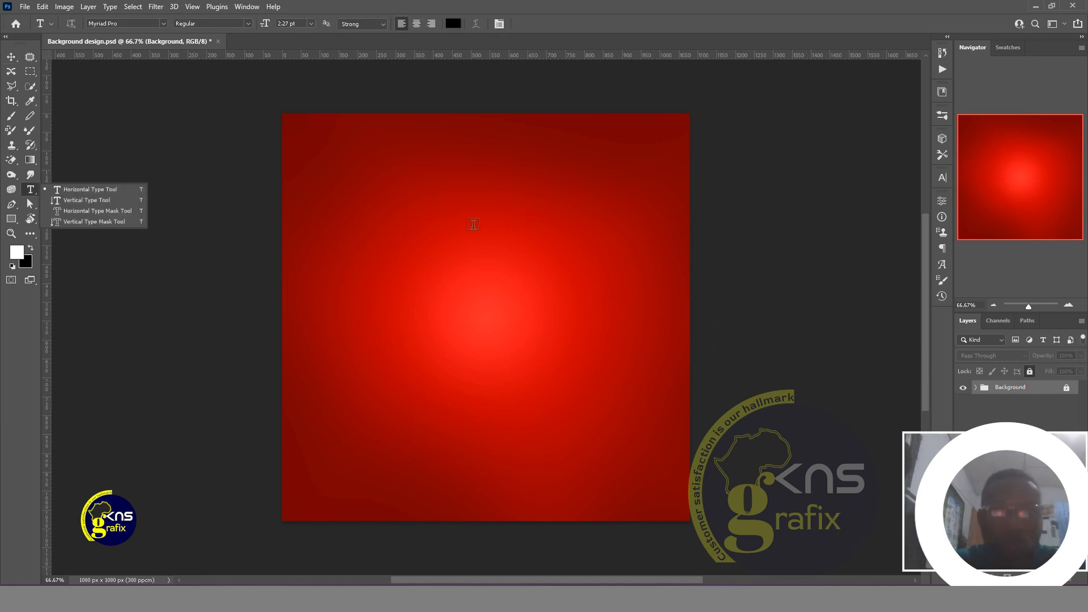
click(450, 248)
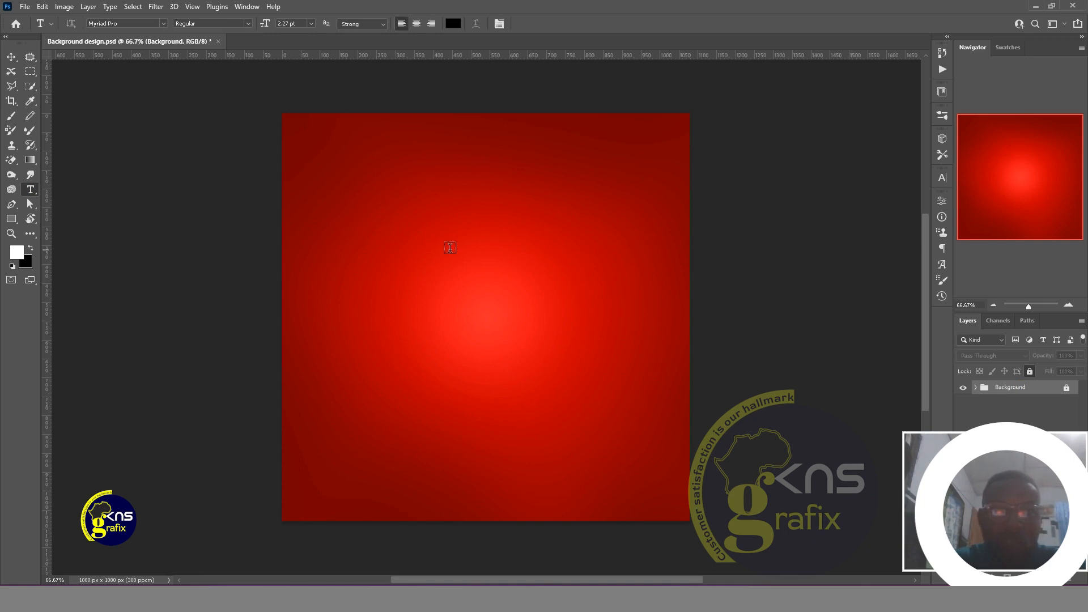
click(450, 247)
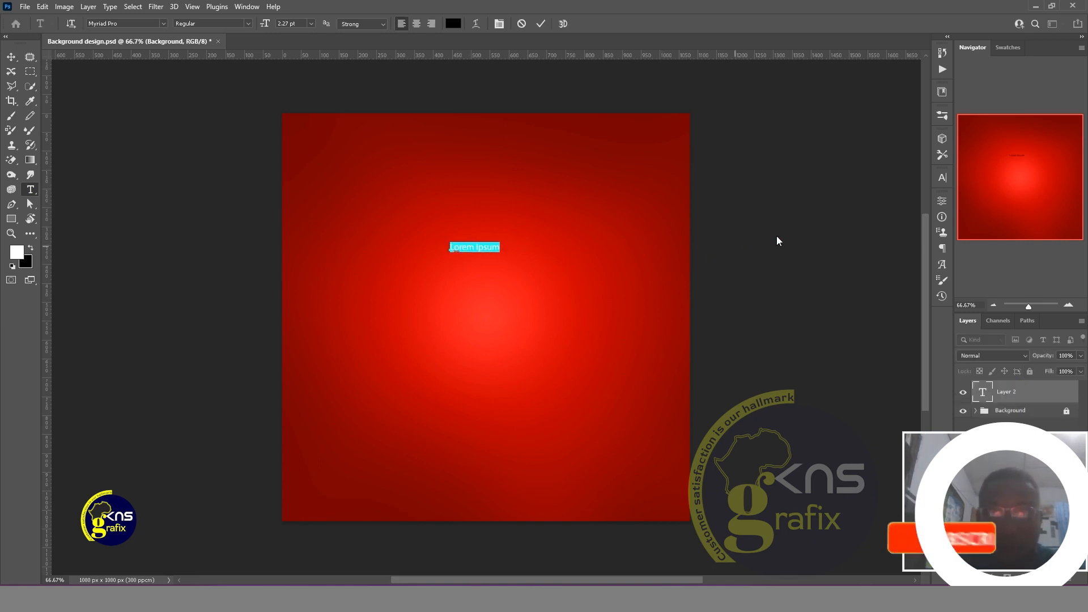
click(942, 178)
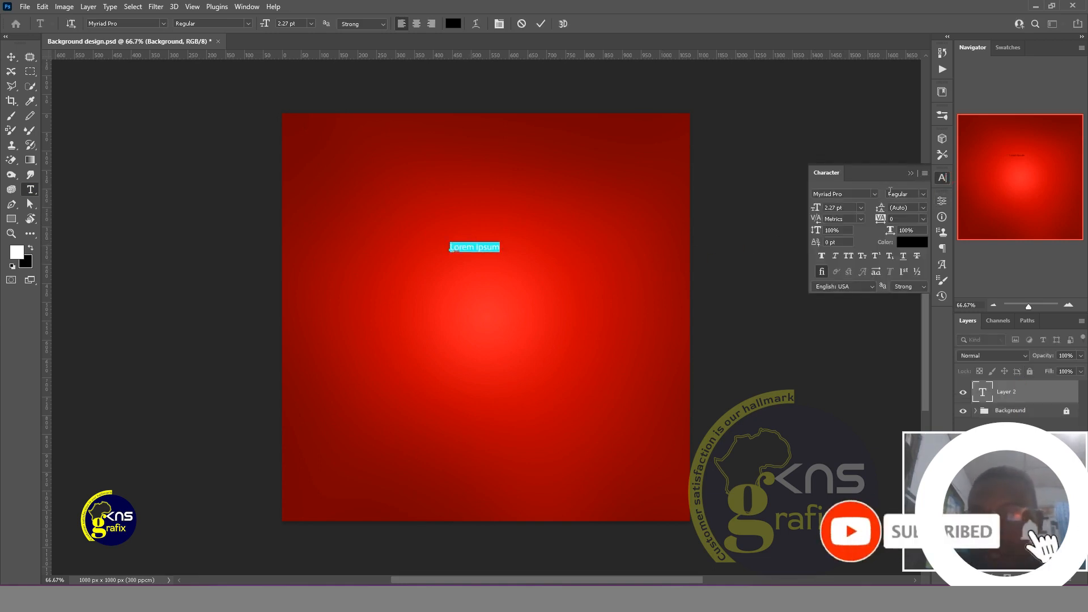
click(875, 194)
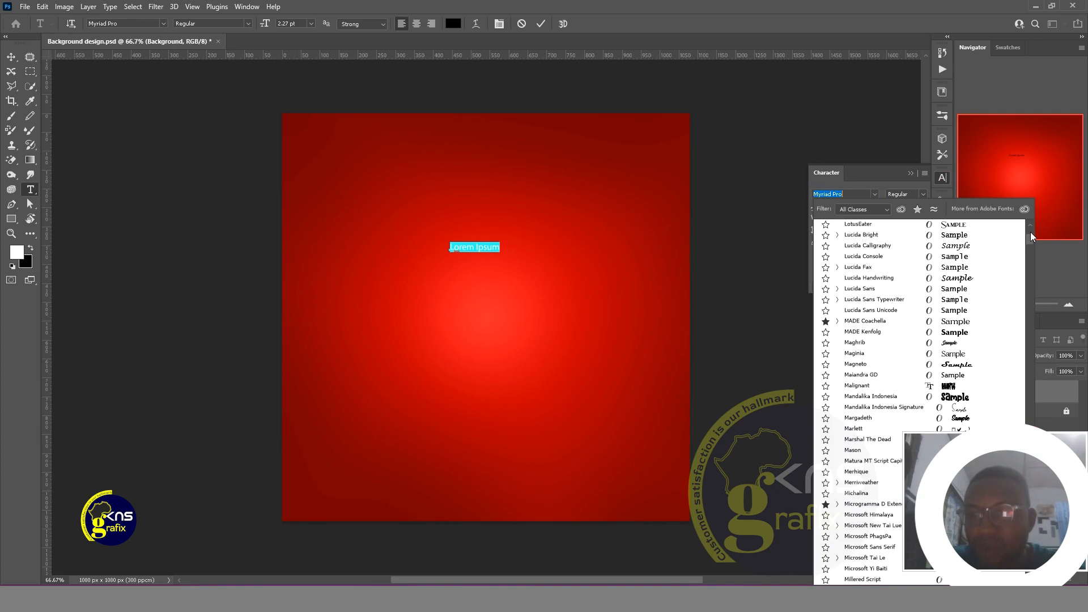
click(1030, 232)
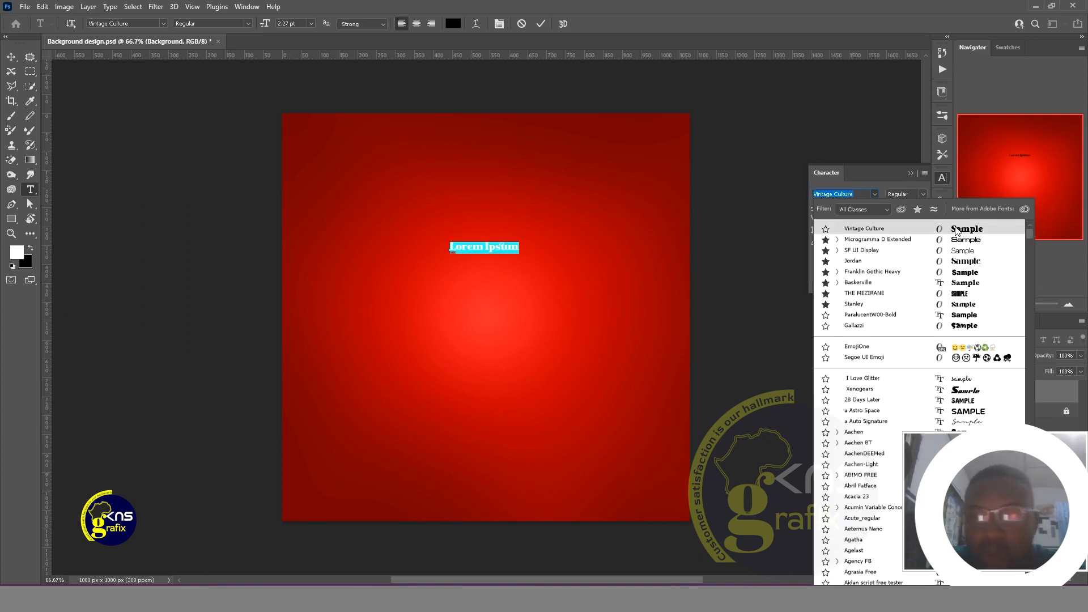
click(902, 273)
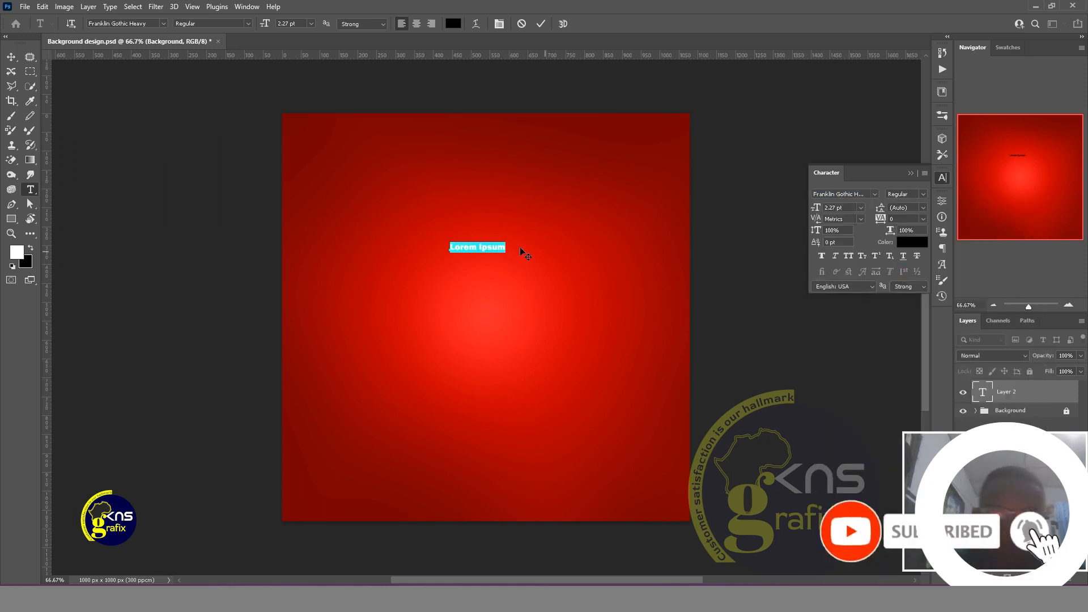
click(829, 208)
text(24)
key(Return)
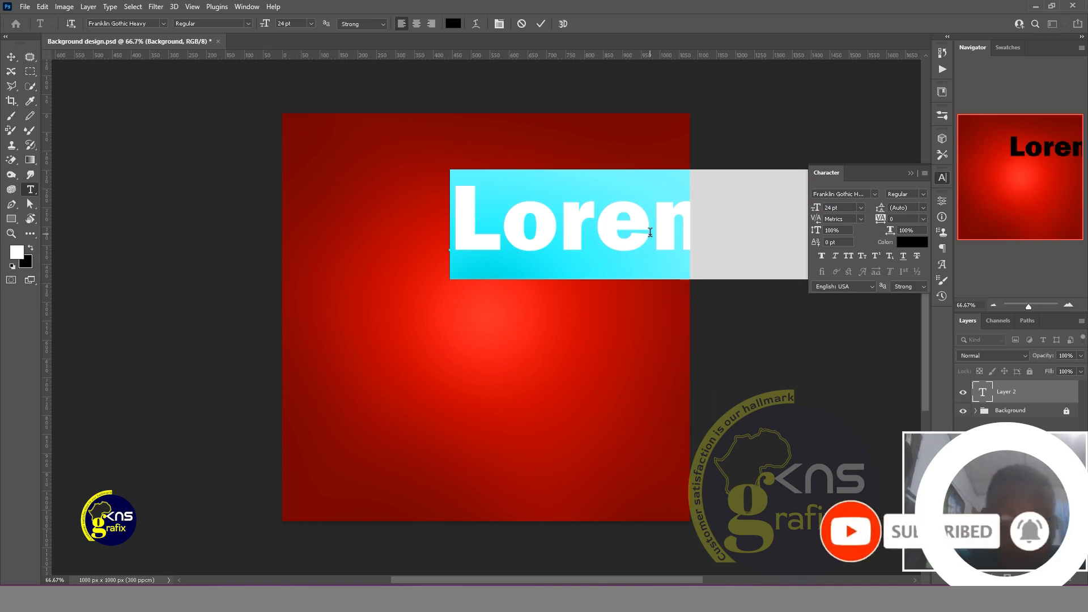
- Replace the placeholder text with the person's first name and move it down and left so it fits within the canvas
text(K)
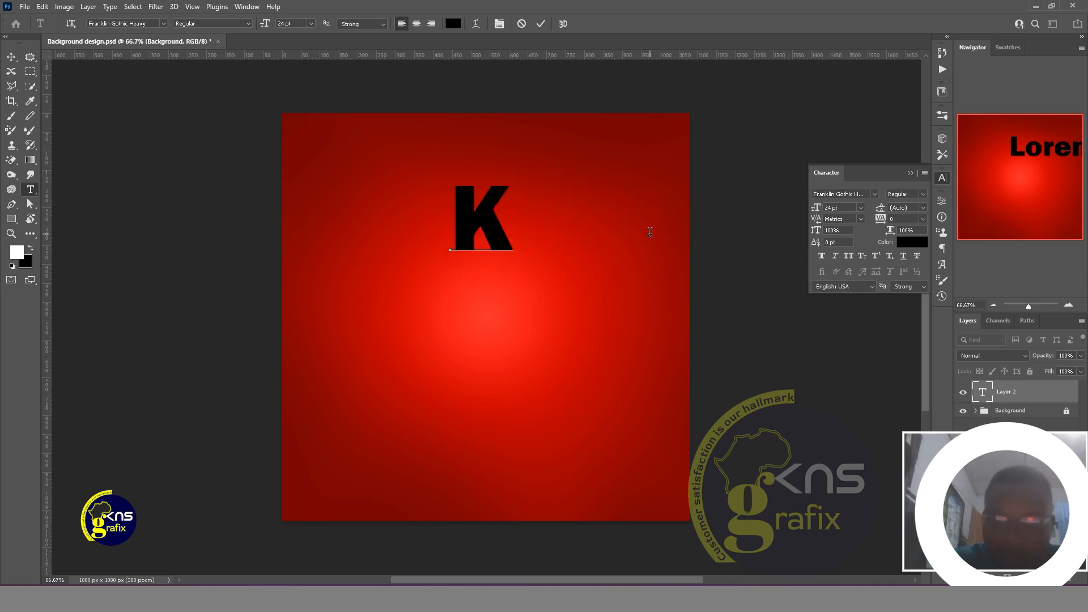
text(oo)
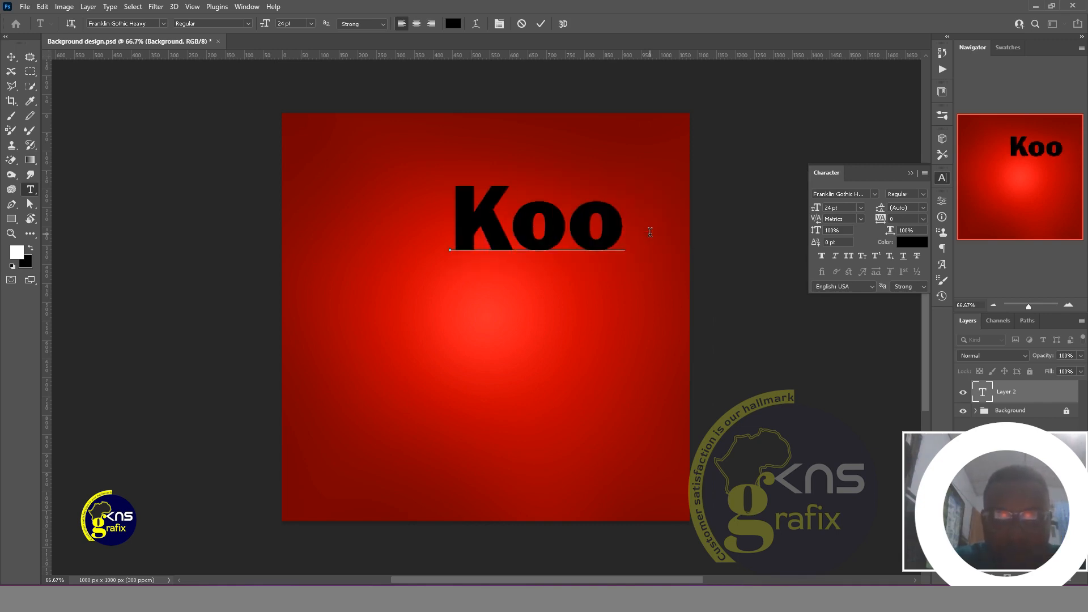
key(Left)
key(BackSpace)
text(bby)
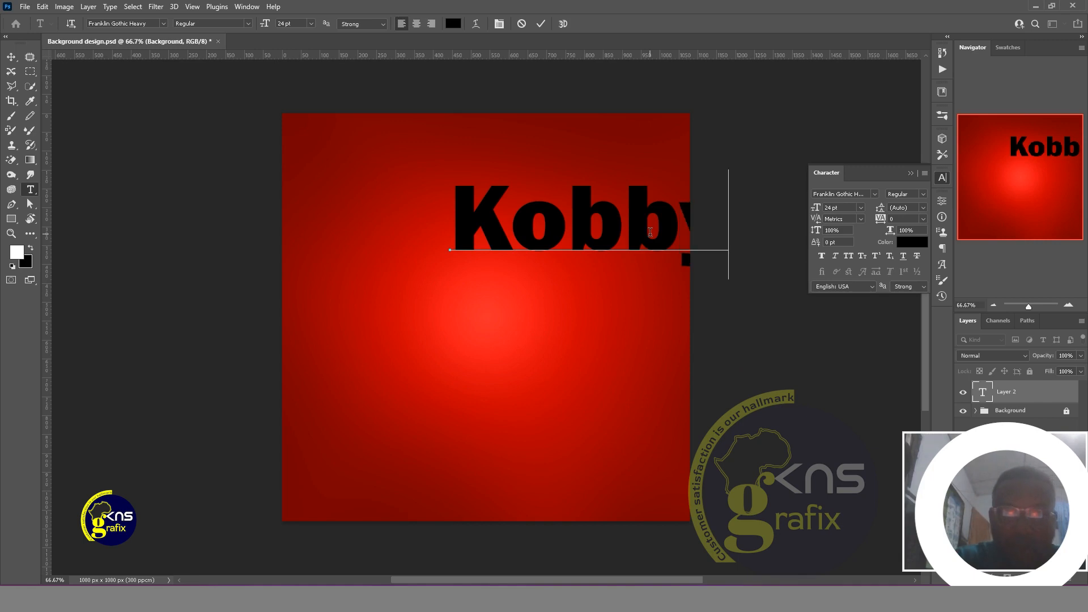
drag(432, 299, 362, 361)
- Change the colour of the whole name text to white, ffffff
double_click(486, 317)
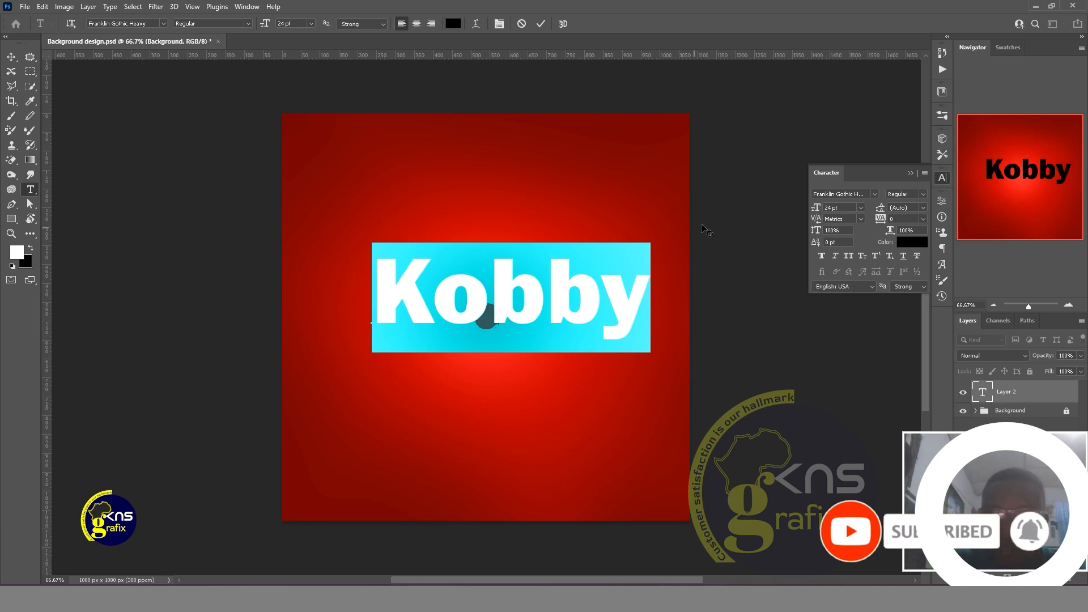
click(903, 243)
drag(868, 173, 753, 72)
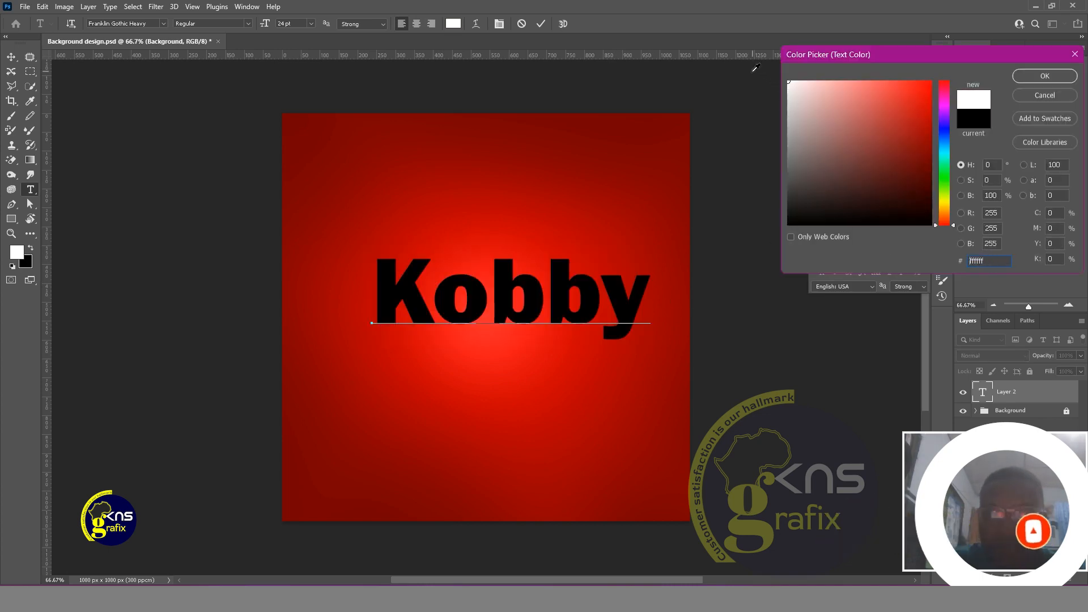
click(1038, 76)
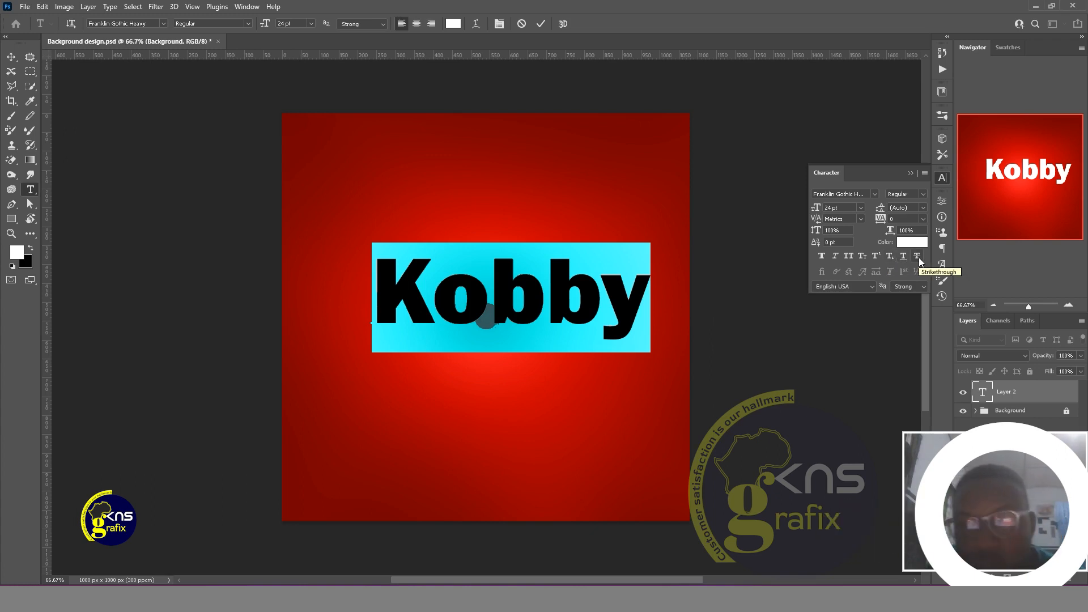
- Apply All Caps to the name text, commit it, and move it to about the middle of the canvas
click(847, 257)
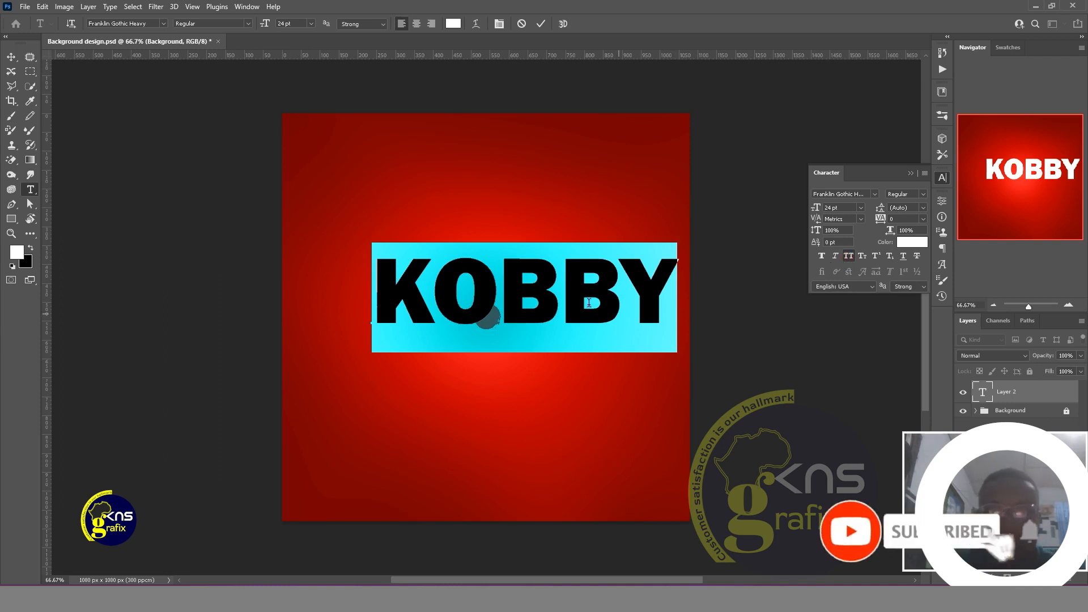
click(540, 23)
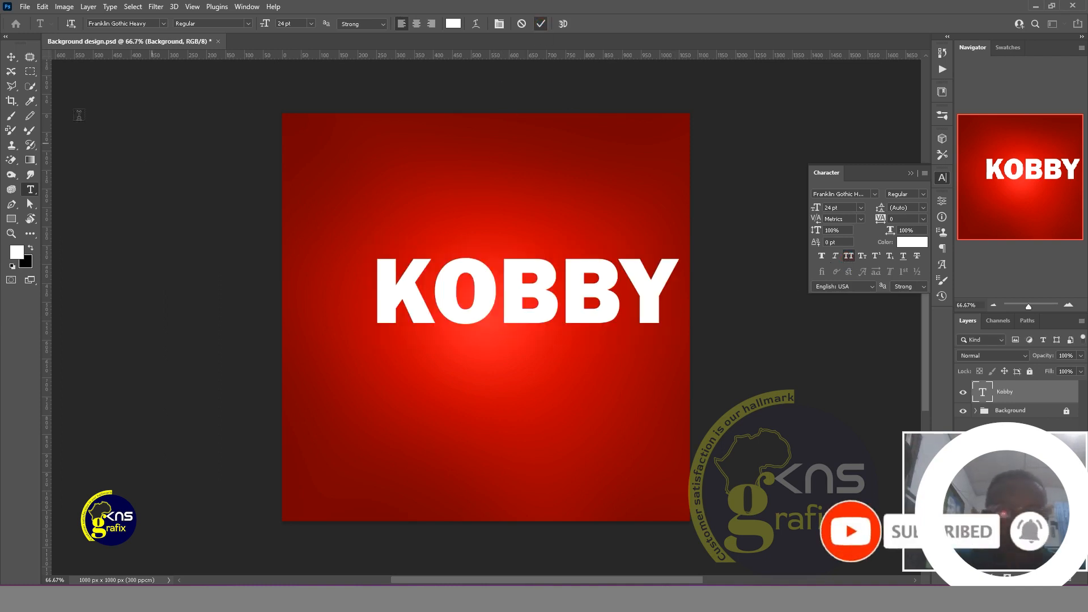
click(11, 57)
drag(578, 282, 552, 295)
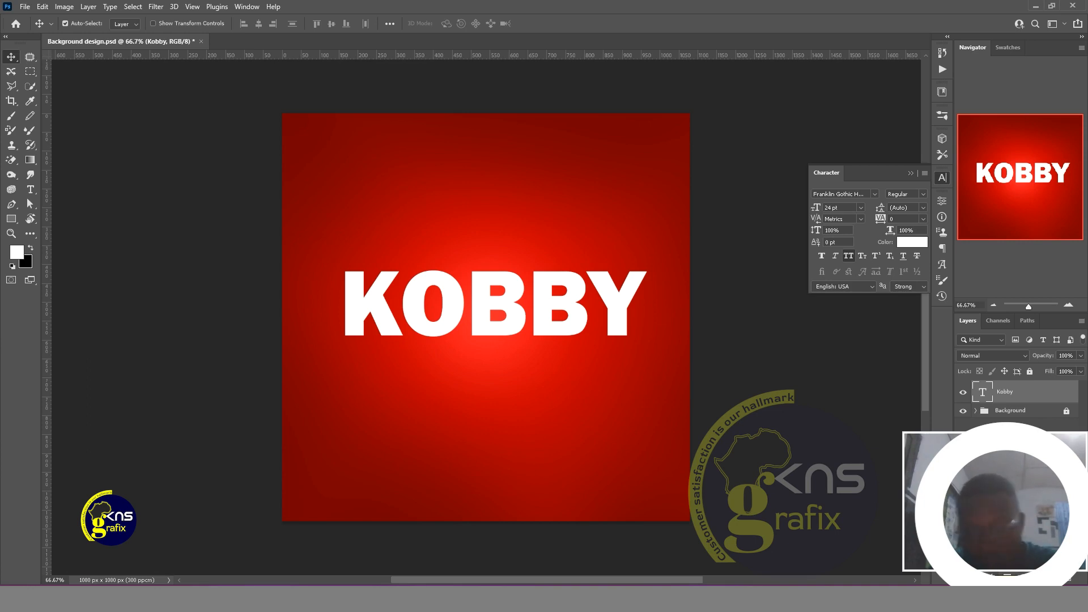
- Open the layer style settings of the name text layer and enable the Bevel & Emboss effect
right_click(1020, 395)
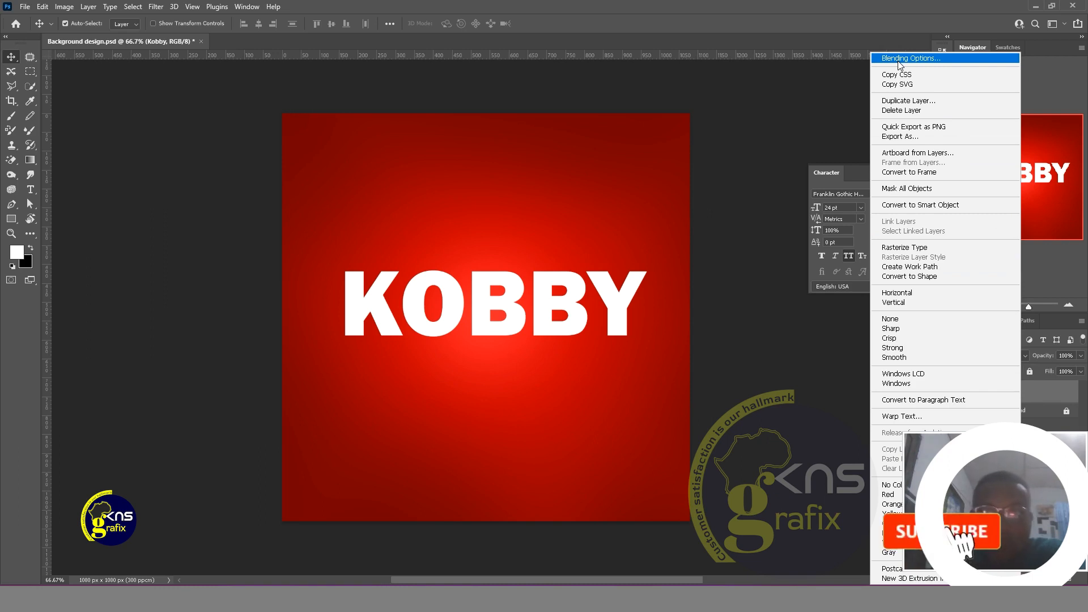
click(1042, 392)
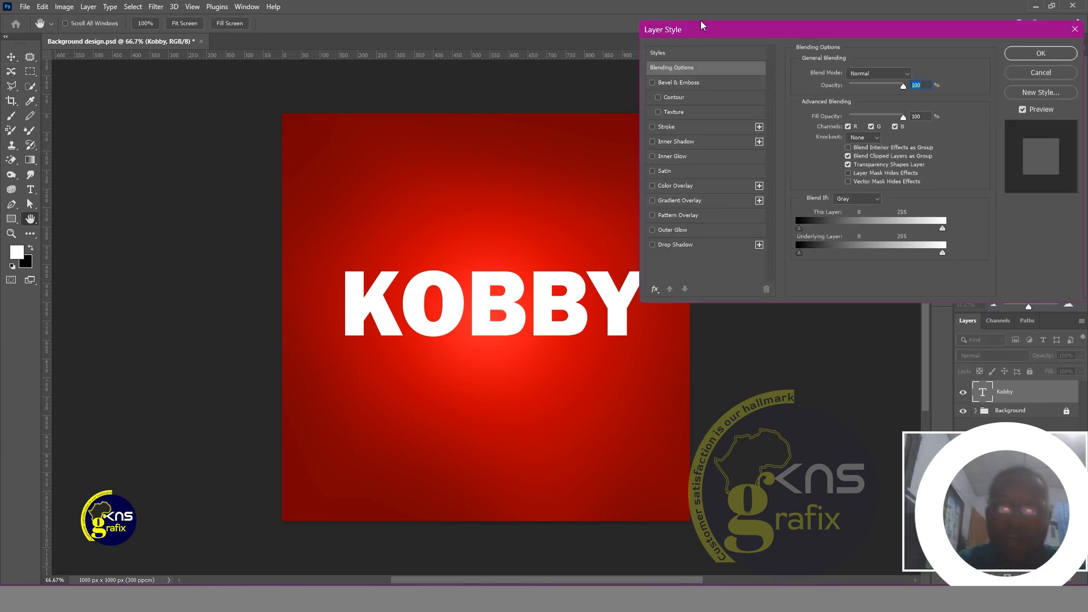
drag(699, 29, 759, 78)
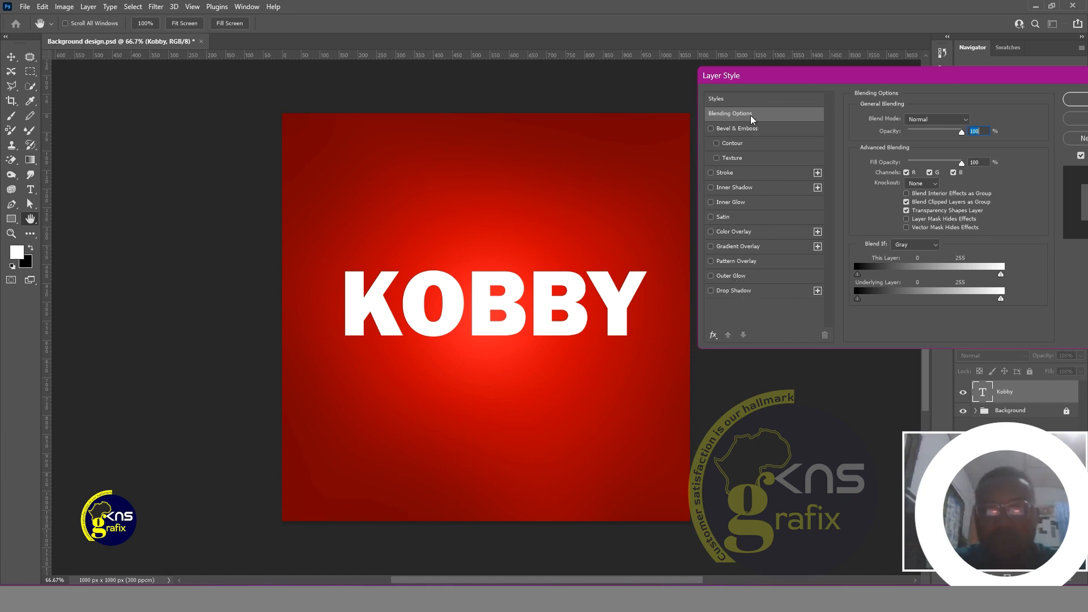
drag(750, 85, 768, 85)
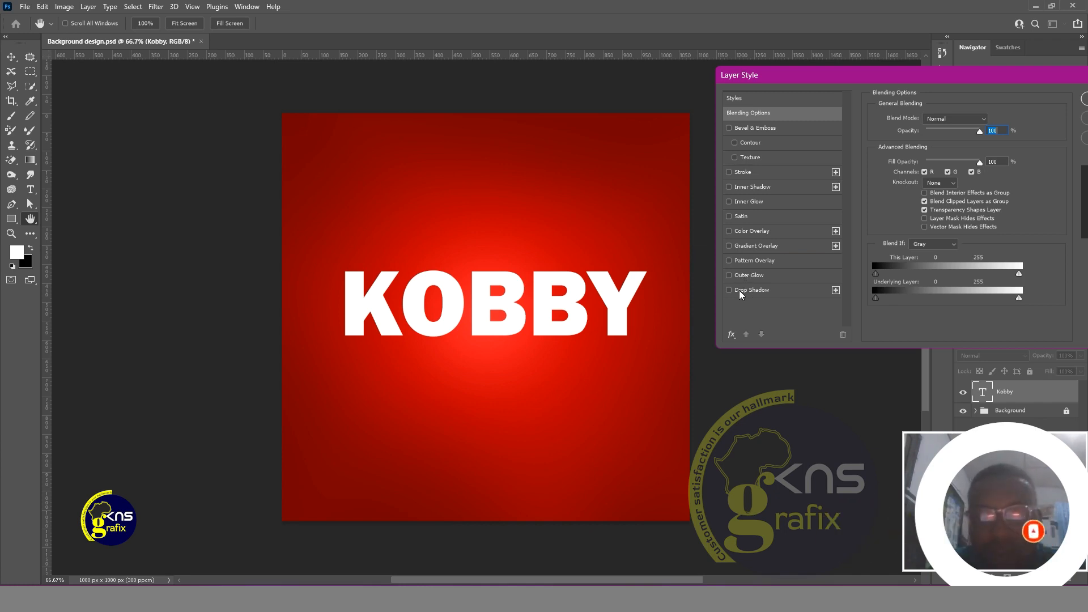
click(729, 129)
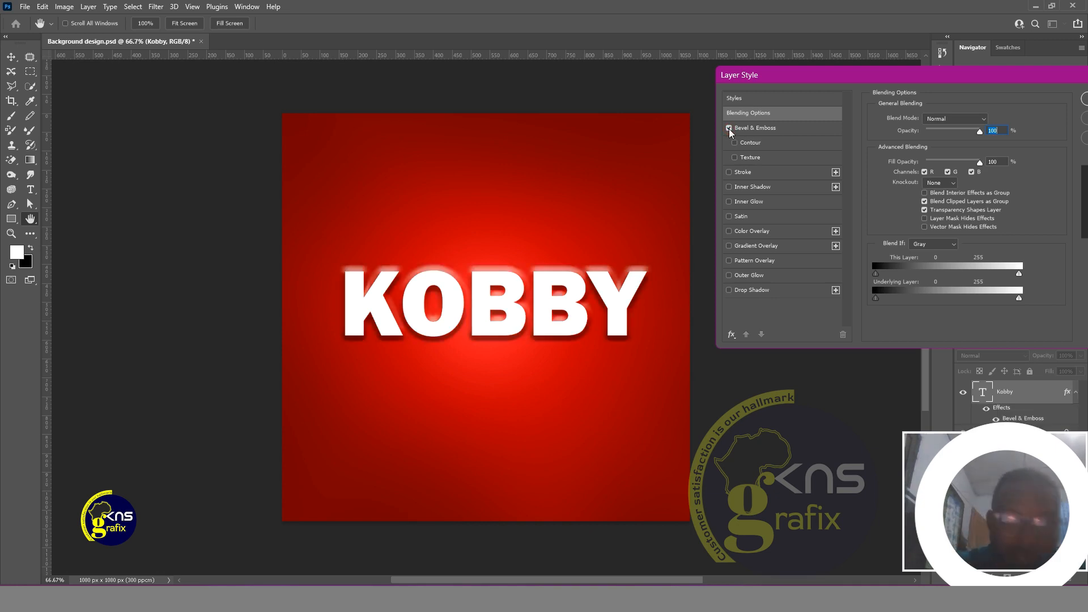
- Open the Bevel & Emboss settings of the name text and lower the depth to 74%
click(764, 128)
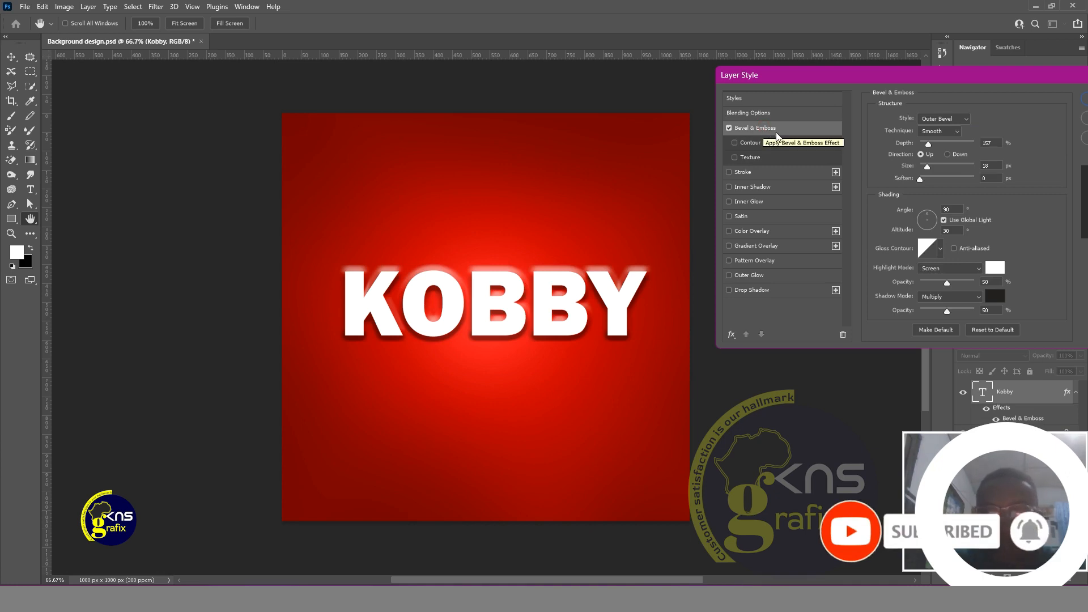
click(930, 145)
drag(930, 145, 925, 144)
- Try the Inner Bevel, Emboss, Pillow Emboss and Stroke Emboss styles in turn on the name text
click(941, 119)
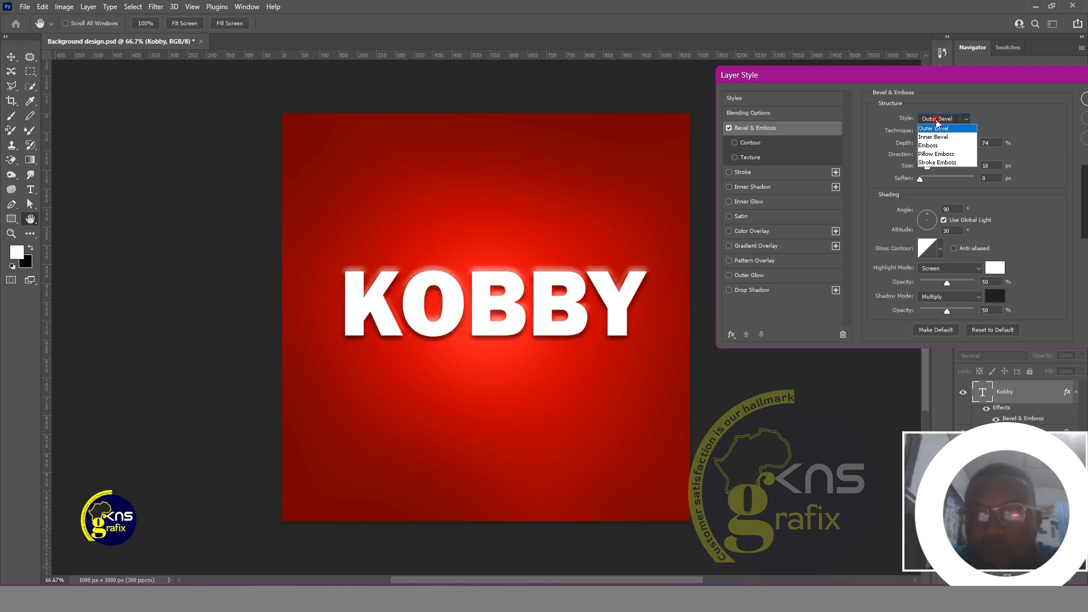
click(936, 134)
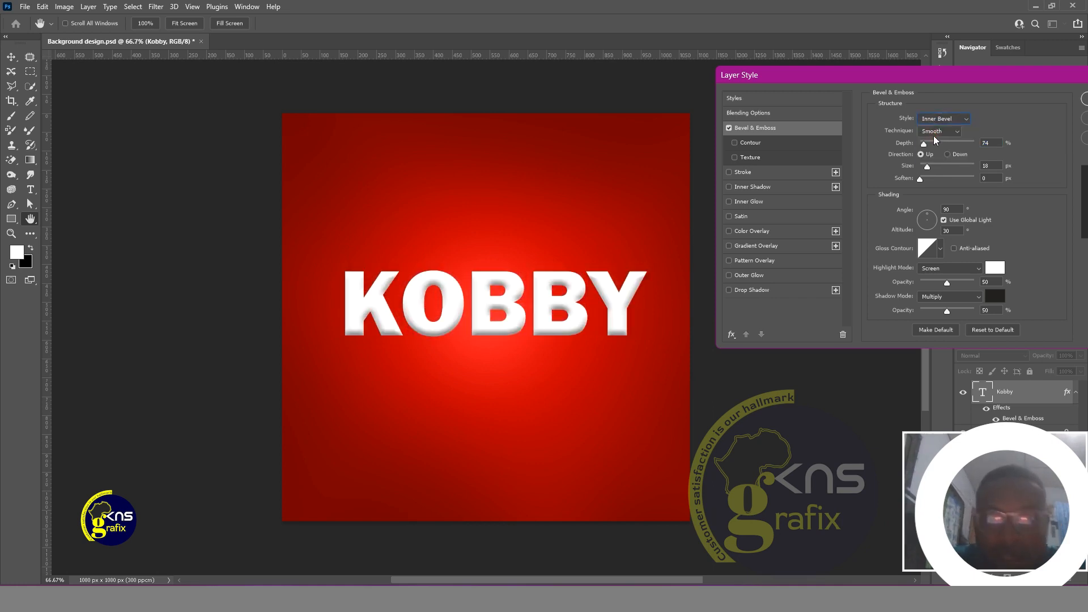
click(942, 120)
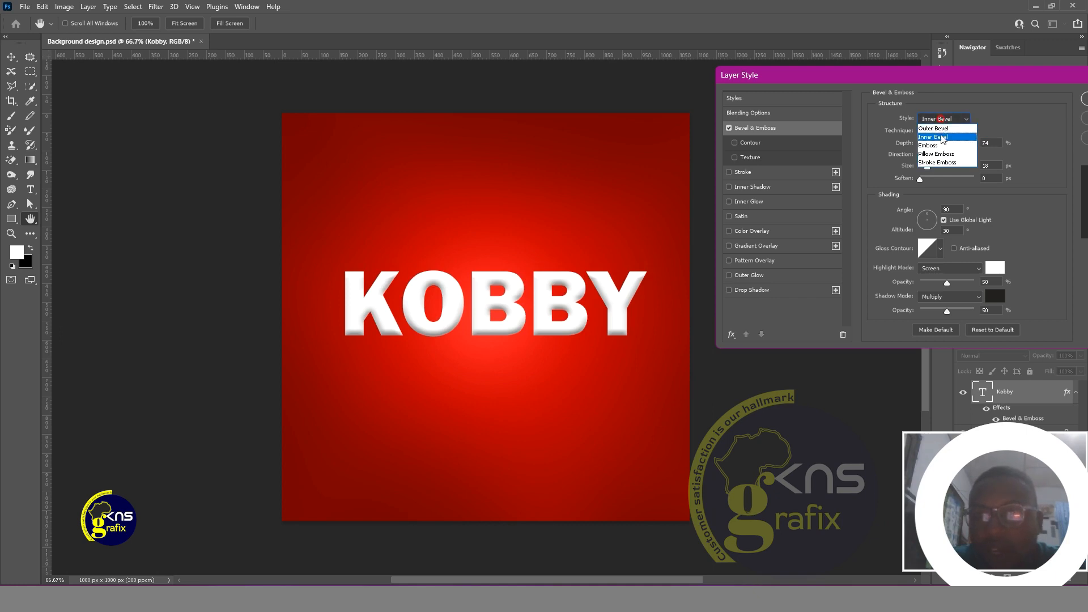
click(942, 146)
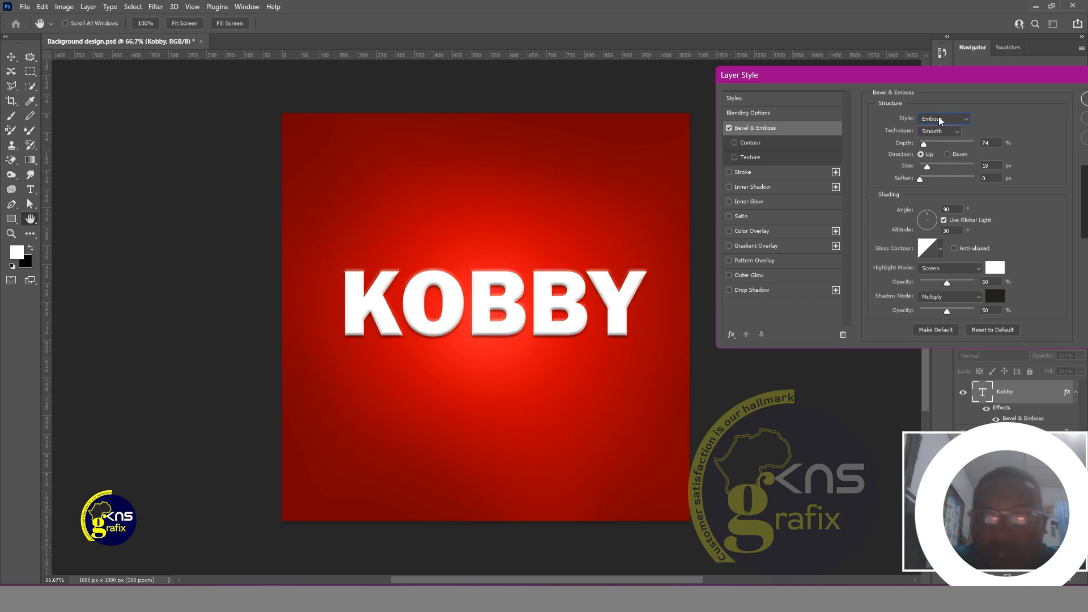
click(938, 117)
click(940, 154)
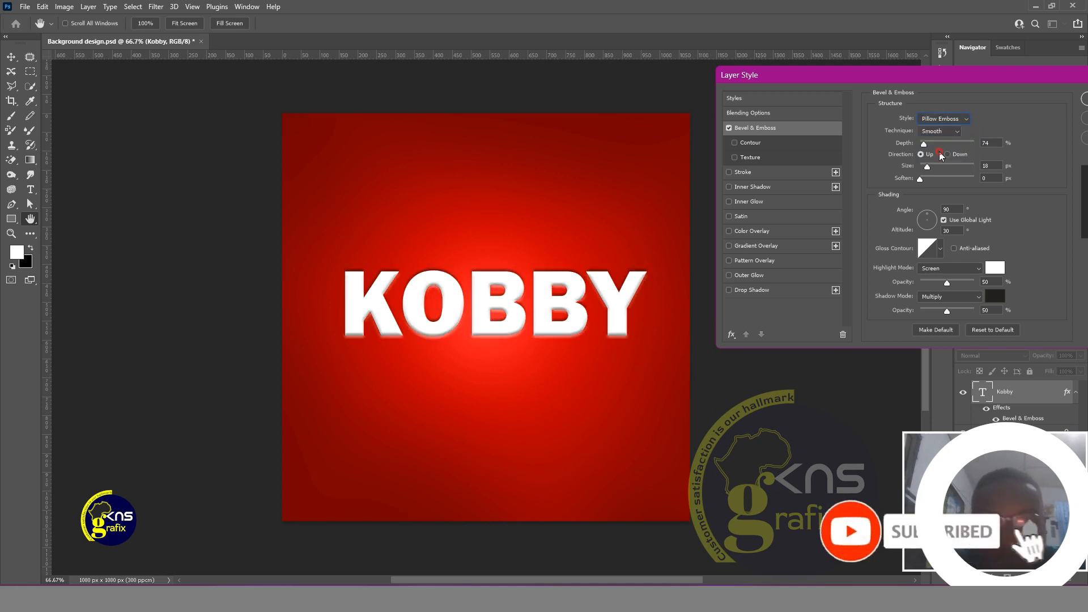
click(944, 120)
click(950, 161)
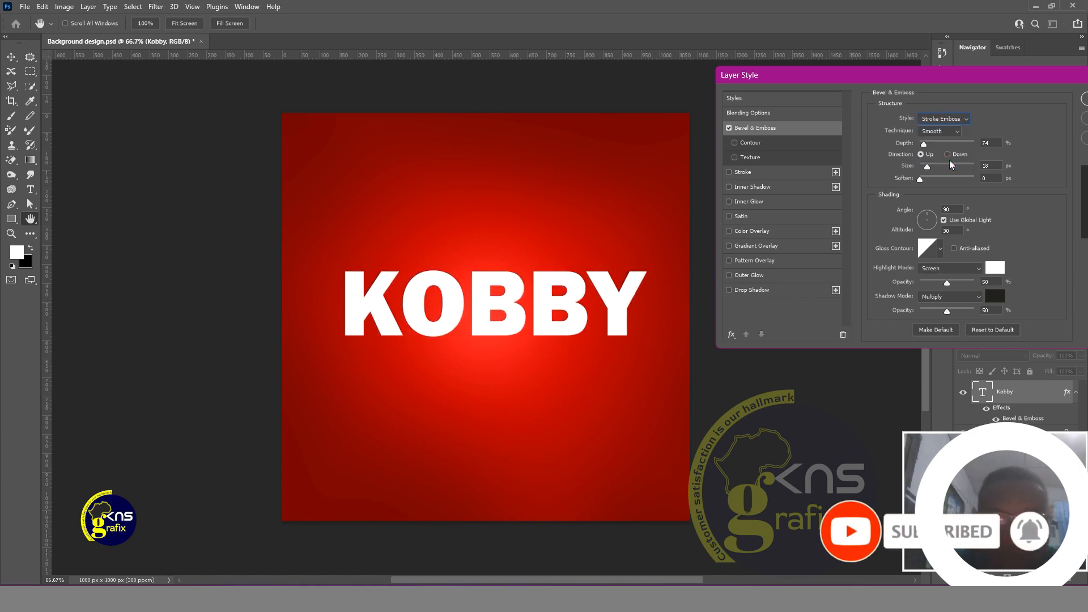
- Return the bevel style to Outer Bevel, reduce its size from a larger trial setting, and set the depth to 178%
mouse_move(931, 146)
mouse_down()
mouse_move(932, 166)
mouse_move(927, 144)
mouse_up()
click(938, 119)
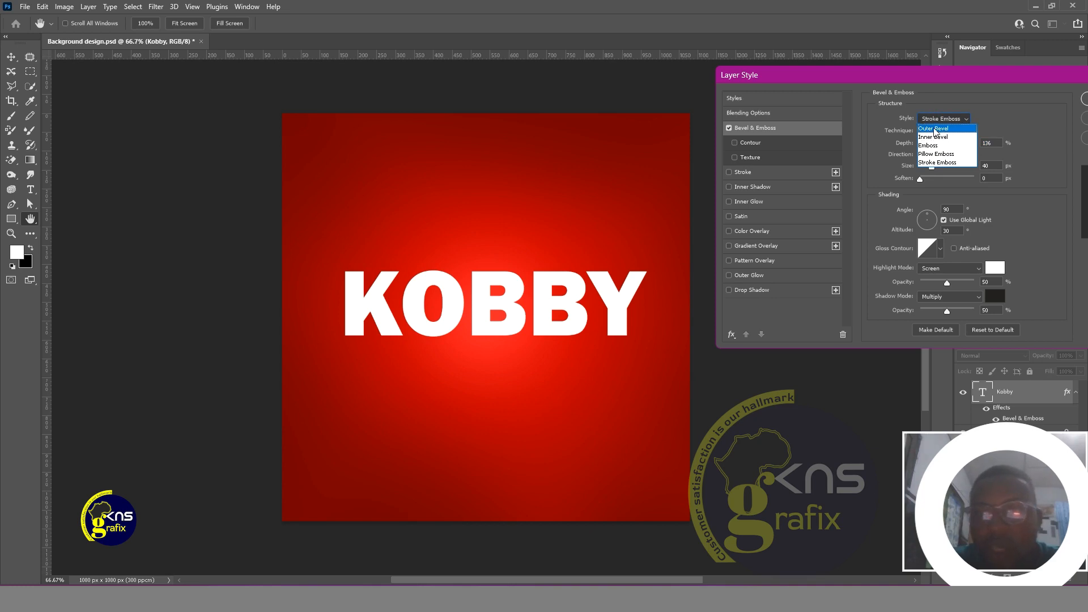
click(936, 129)
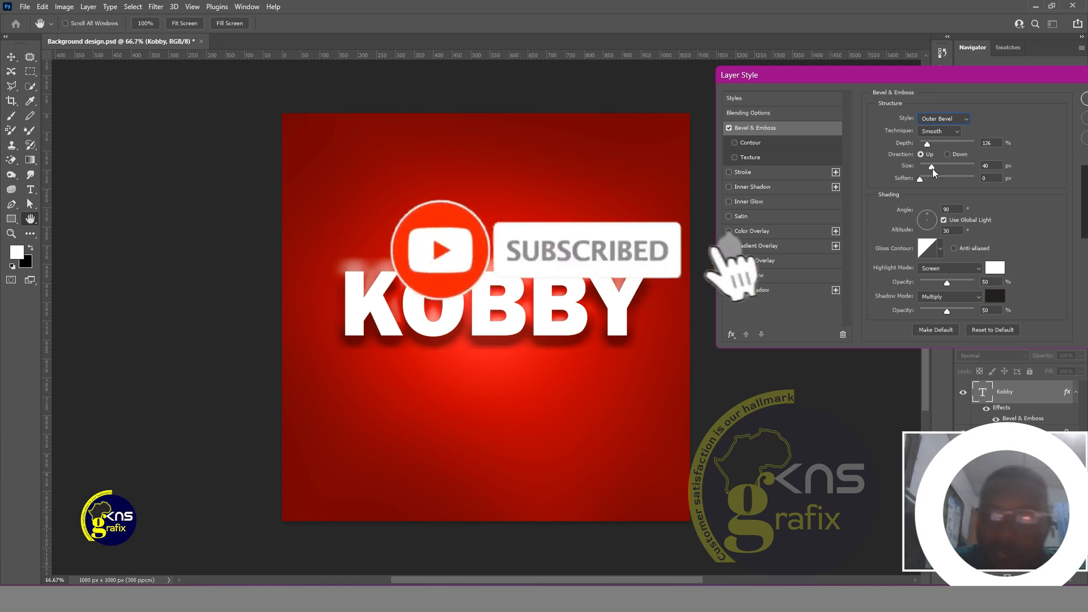
drag(933, 168, 929, 146)
click(930, 144)
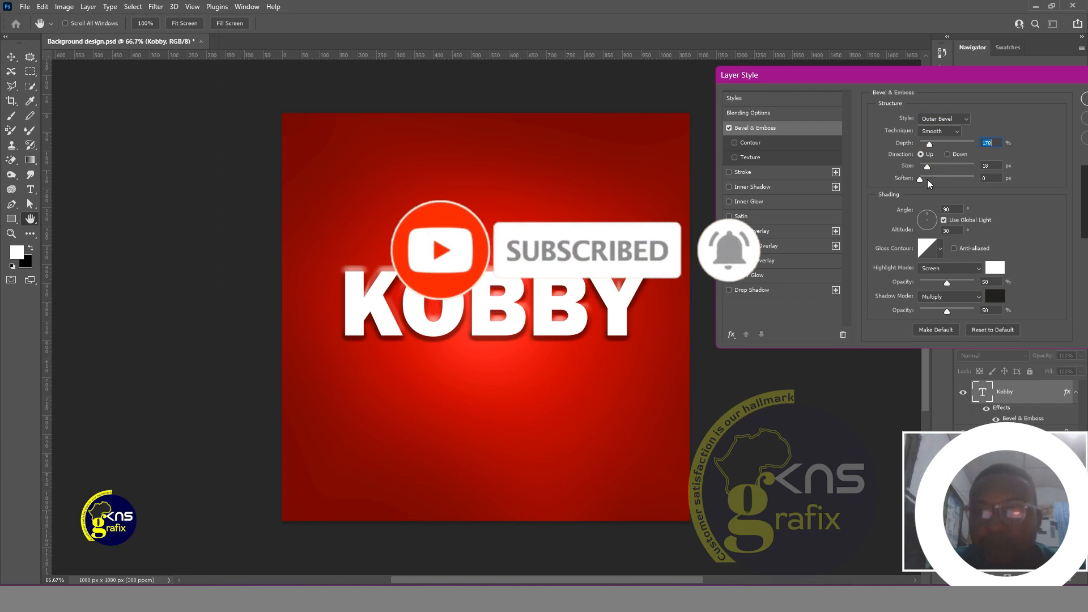
- Try different gloss contour presets for the Outer Bevel and settle on the Ring contour
click(938, 249)
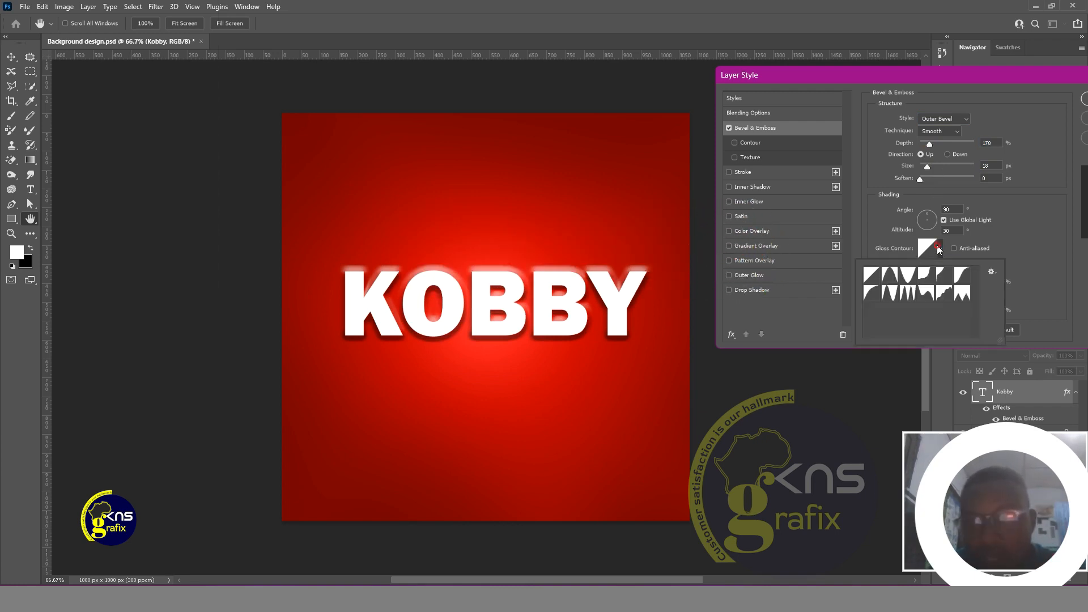
click(890, 293)
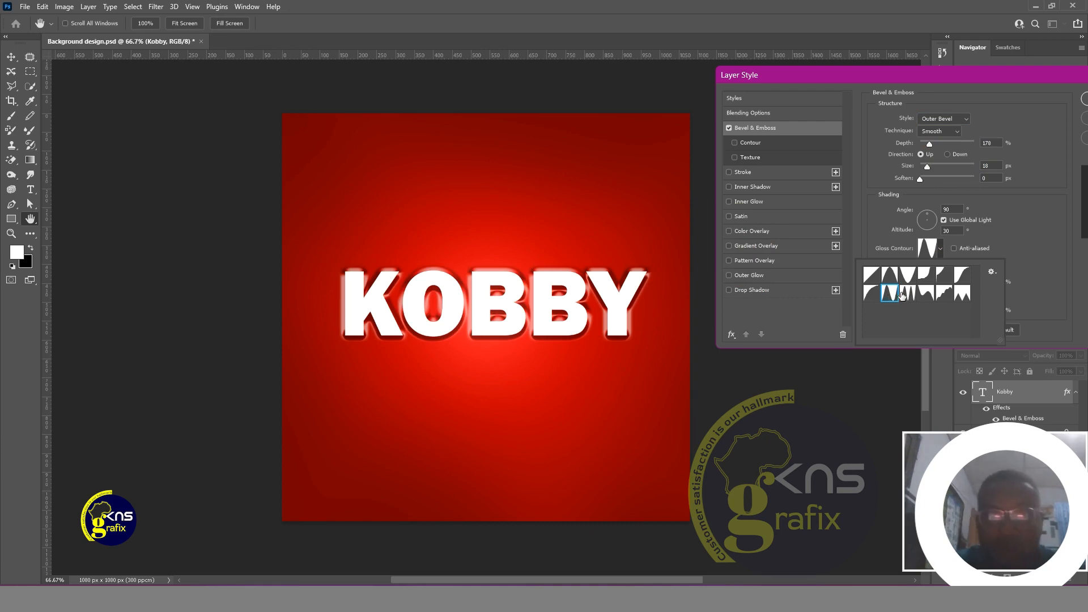
click(907, 293)
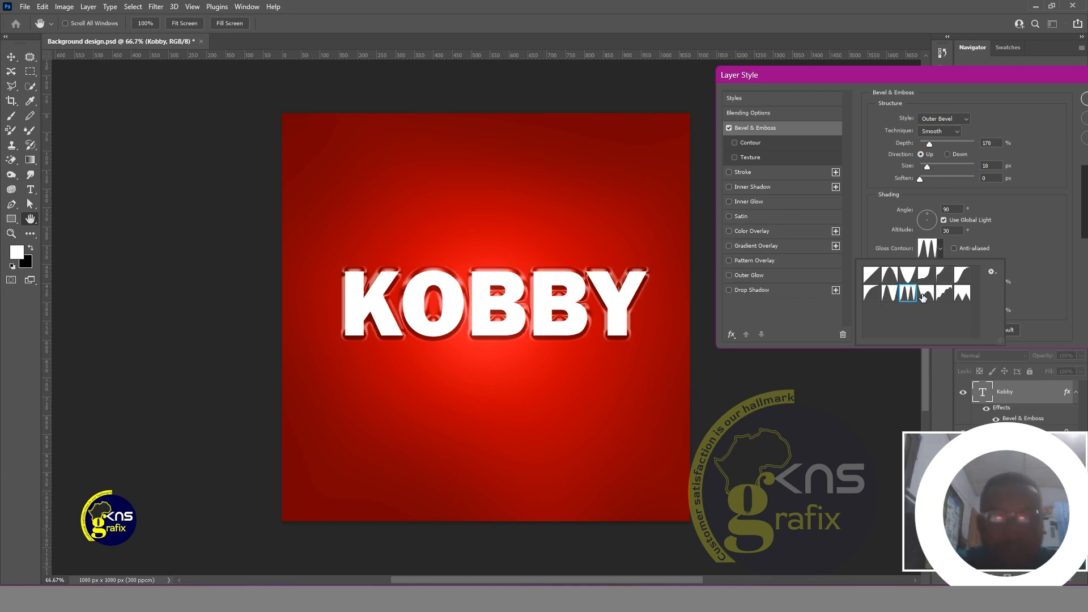
click(923, 293)
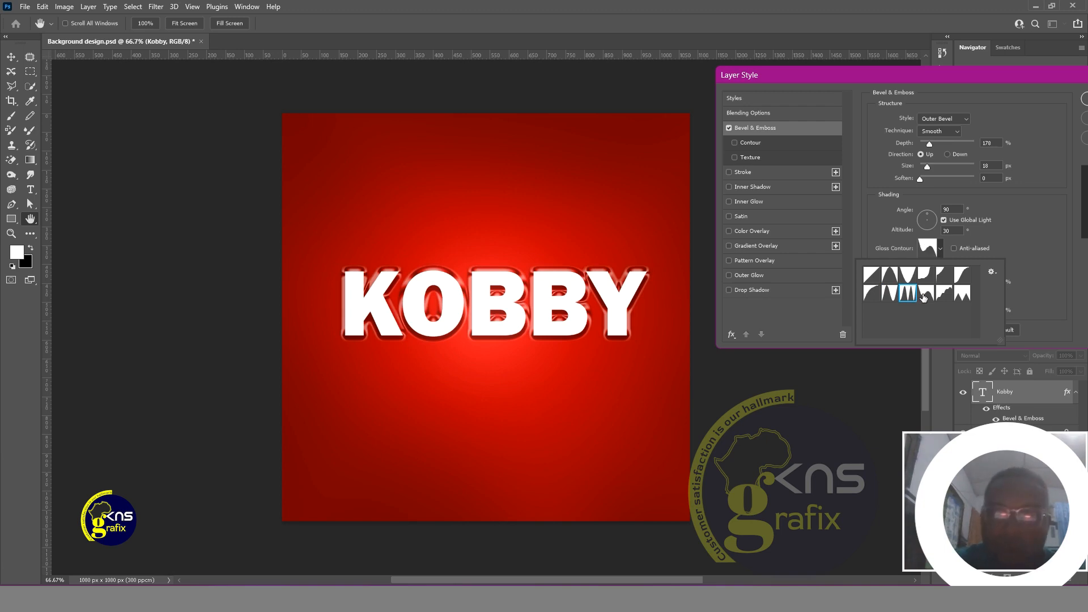
click(907, 275)
click(891, 276)
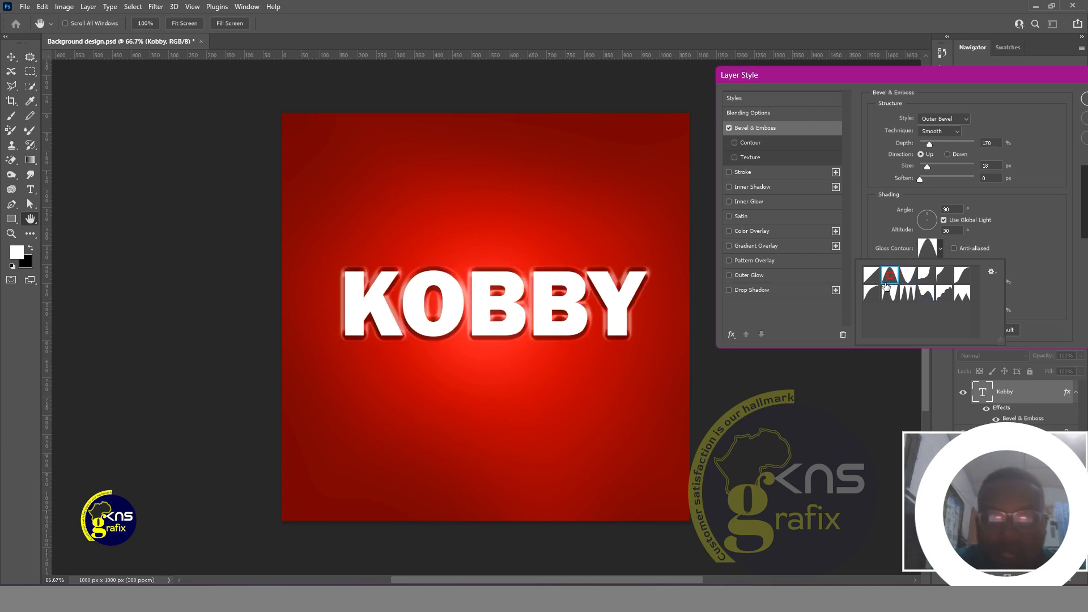
click(866, 280)
click(879, 299)
click(908, 293)
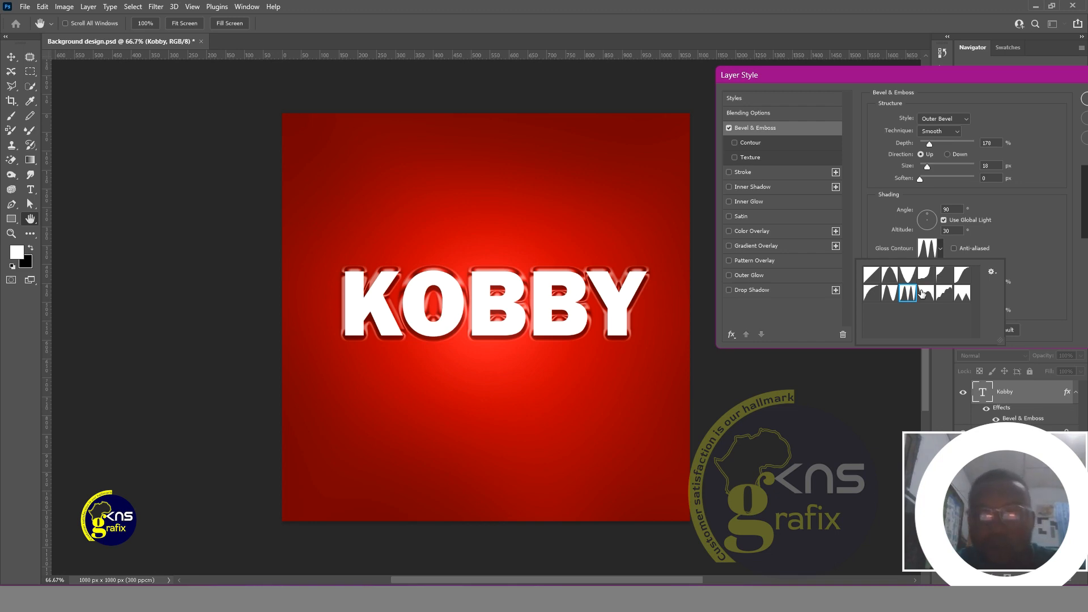
click(889, 293)
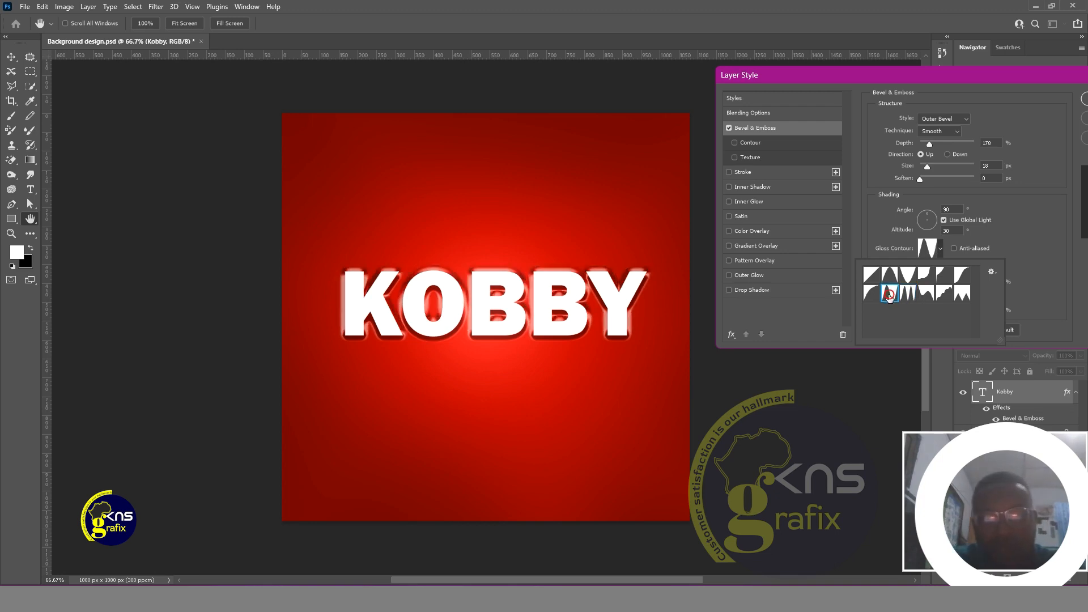
- Switch the bevel style to Inner Bevel, readjust its size slightly, and set the depth to 355%
click(929, 142)
drag(929, 143, 926, 143)
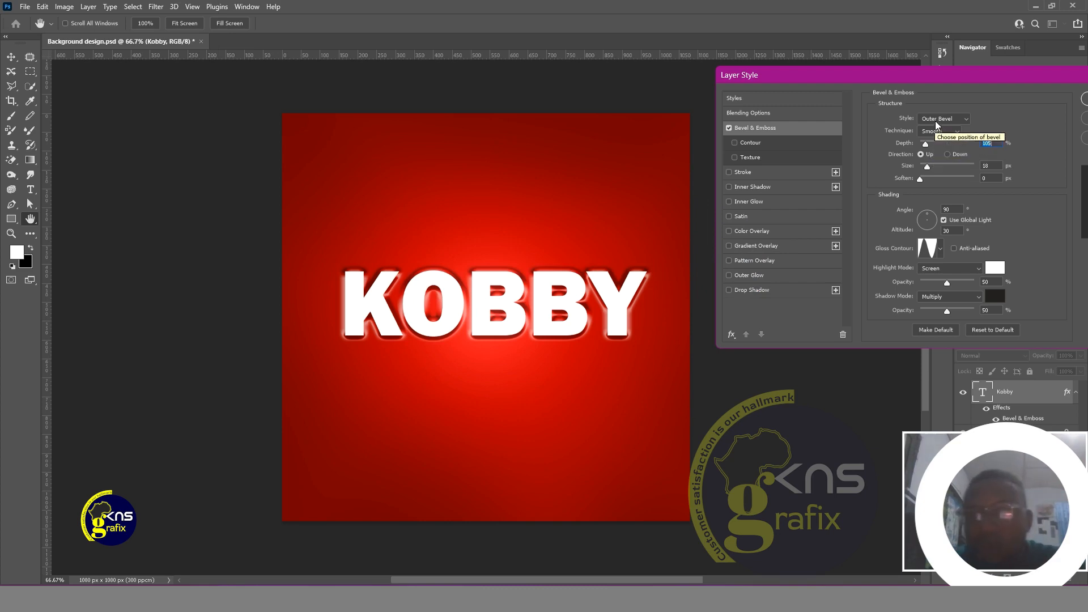
click(935, 122)
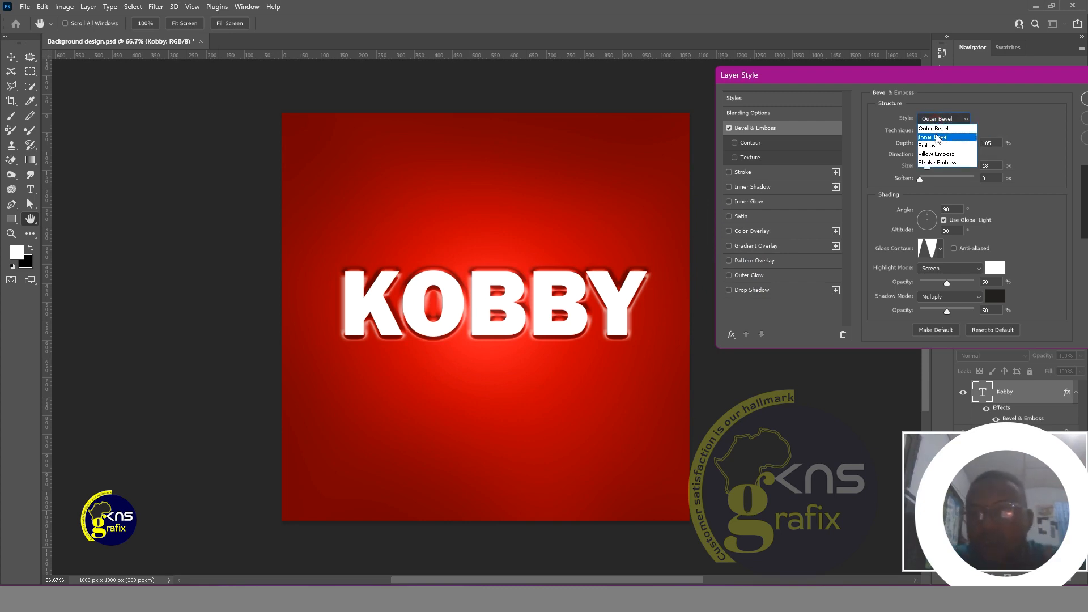
click(937, 138)
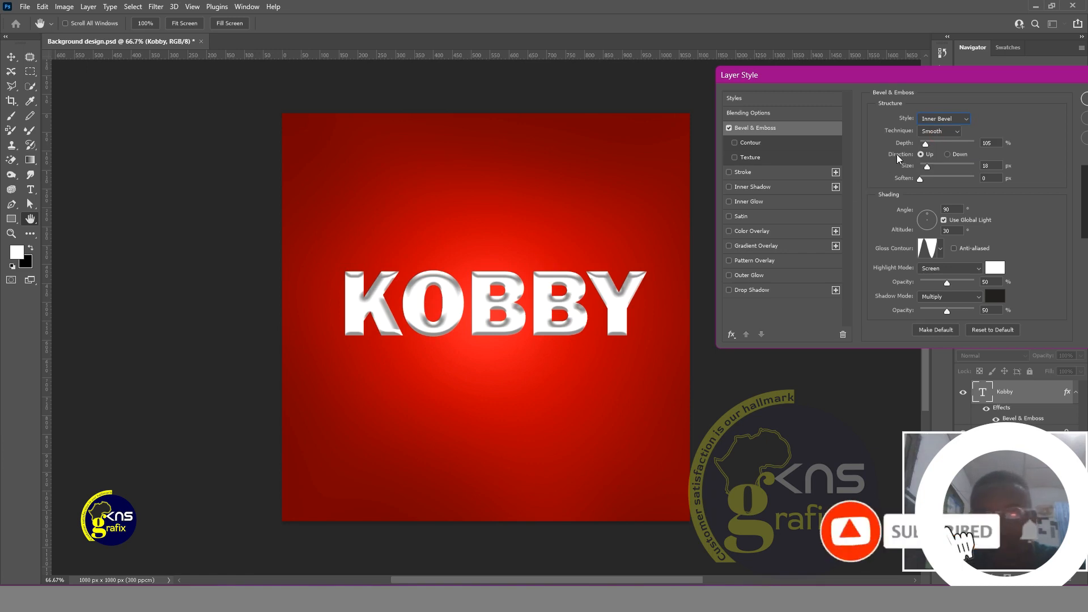
drag(927, 145, 923, 144)
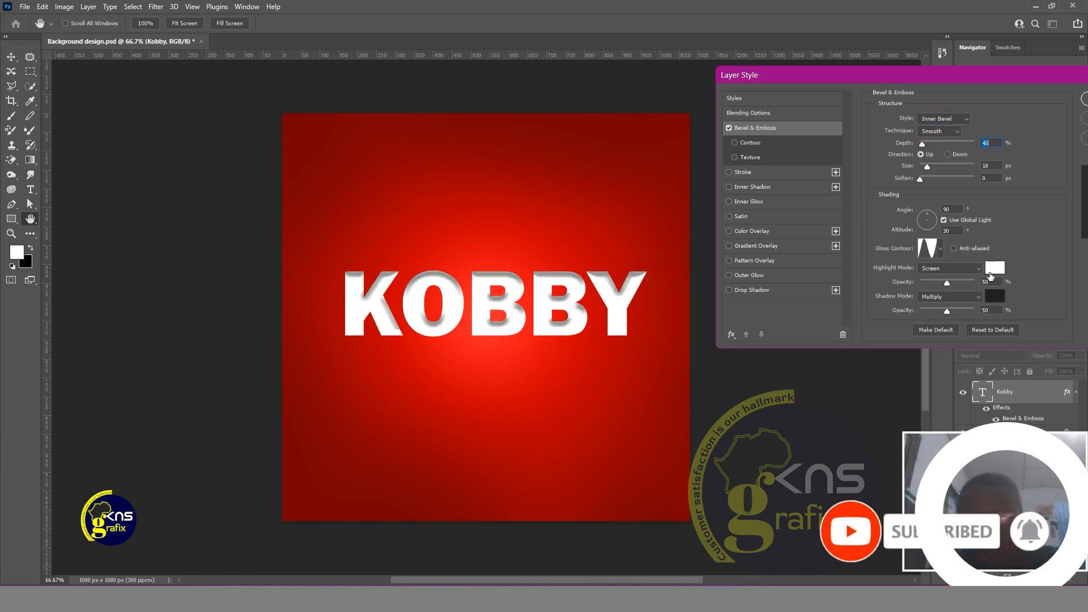
mouse_move(927, 166)
mouse_down()
mouse_move(924, 142)
mouse_move(943, 142)
mouse_up()
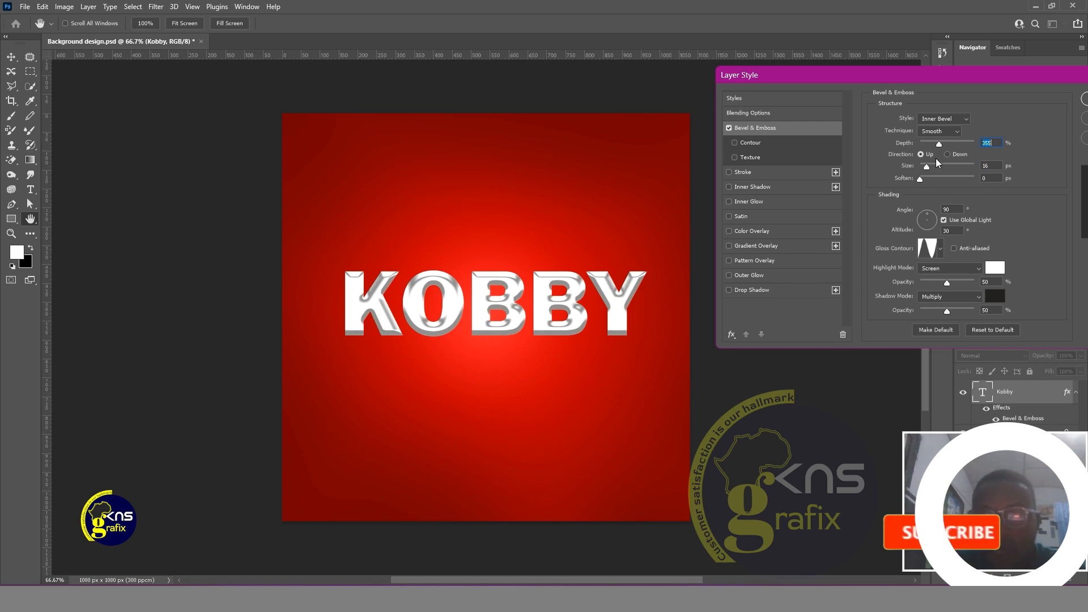
- Set the bevel's gloss contour to Ring - Double and raise the depth to 430%
click(940, 248)
click(909, 292)
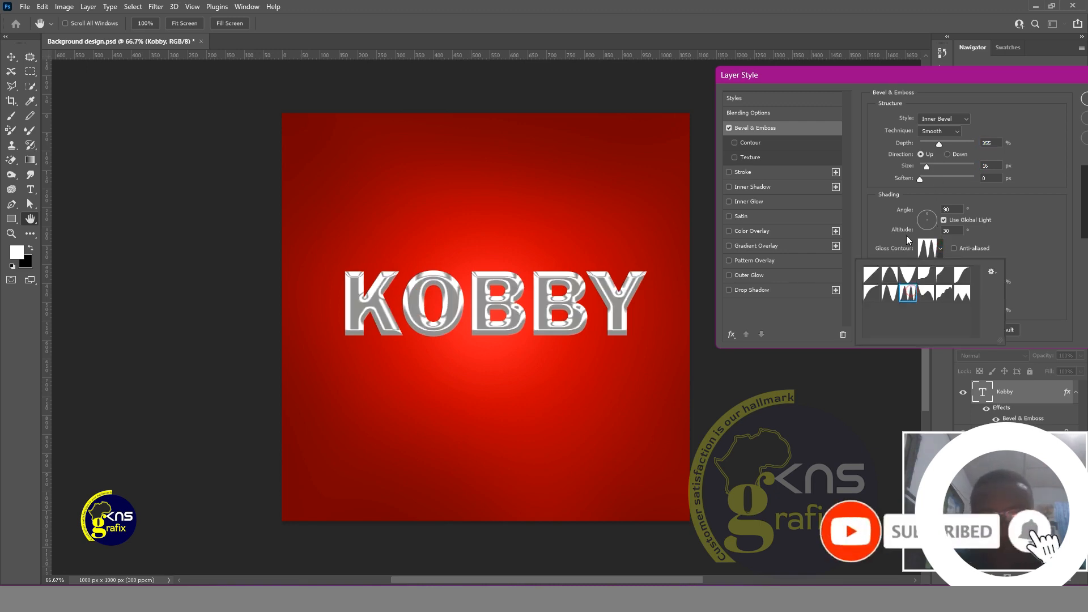
click(940, 144)
drag(939, 144, 943, 145)
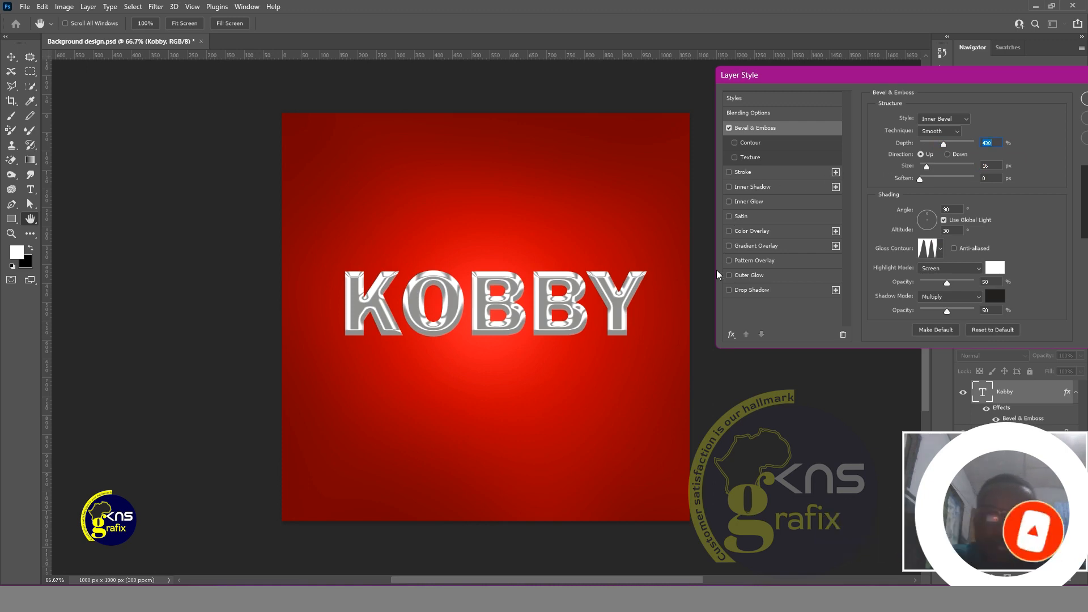
- Try a yellow Color Overlay, ffde00, on the name text
click(746, 231)
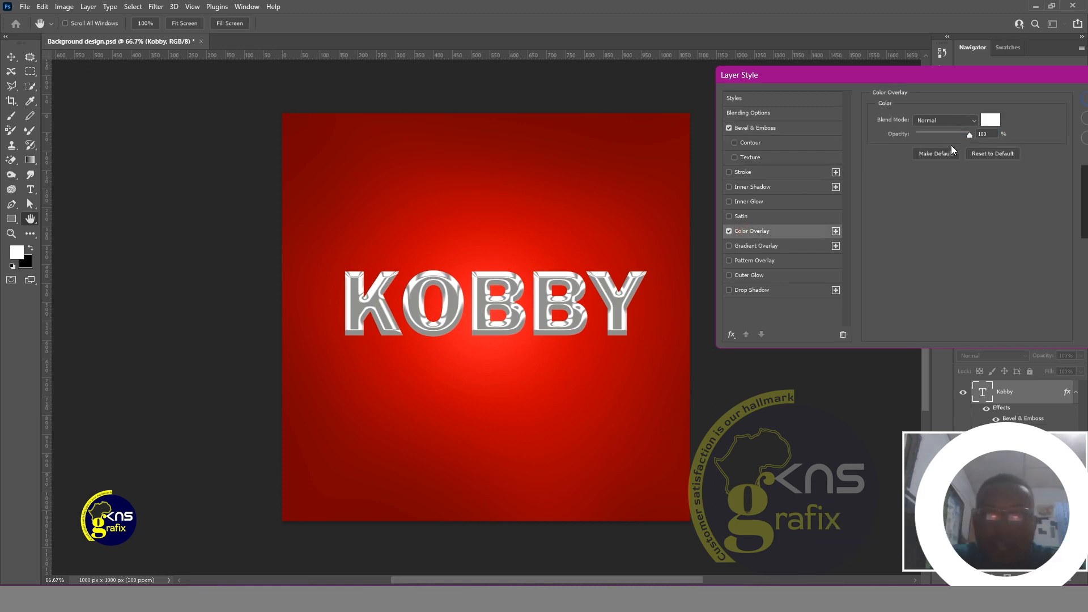
click(986, 127)
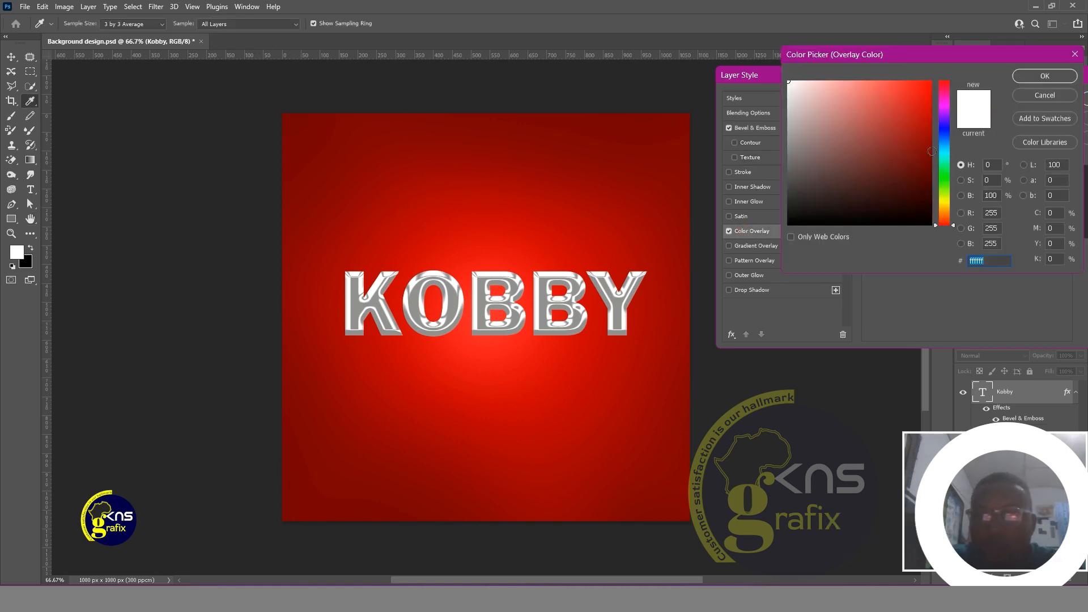
drag(944, 213, 946, 206)
click(932, 82)
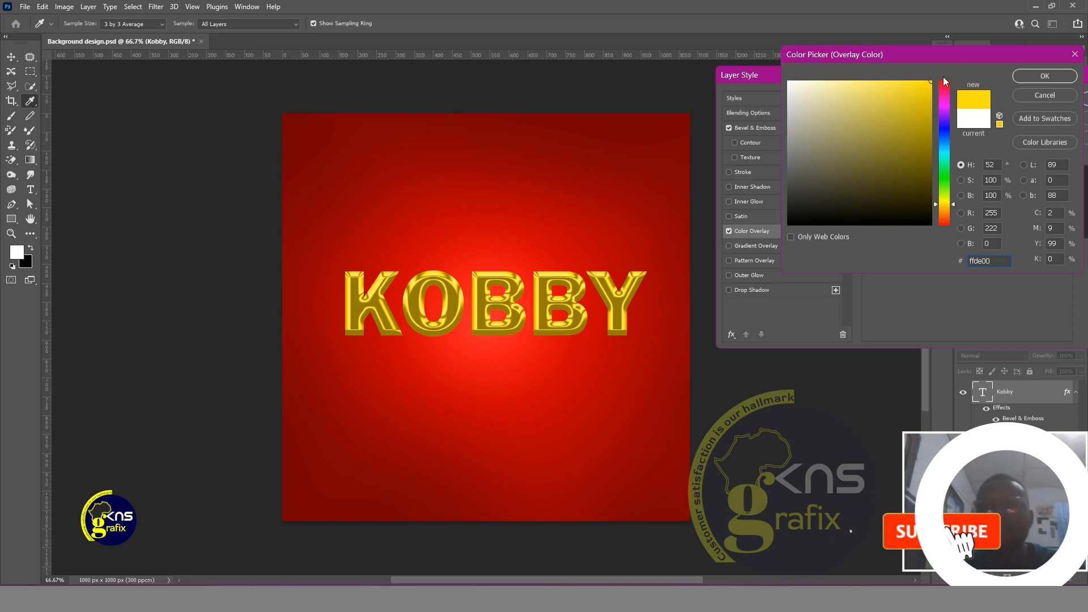
click(1049, 76)
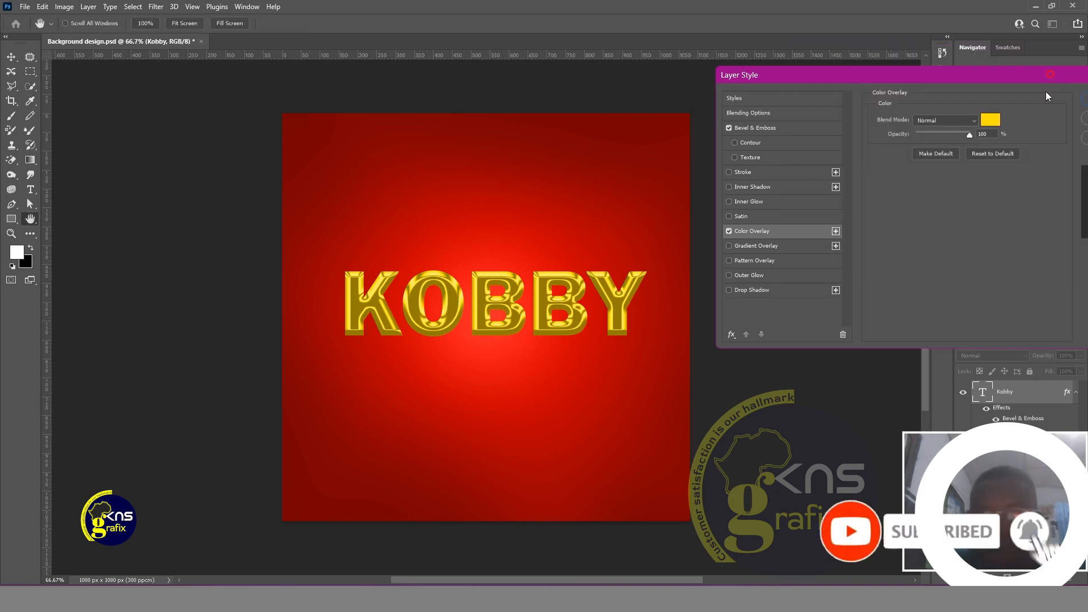
- Change the overlay colour to white, ffffff, and turn off the Color Overlay effect
click(990, 119)
click(788, 82)
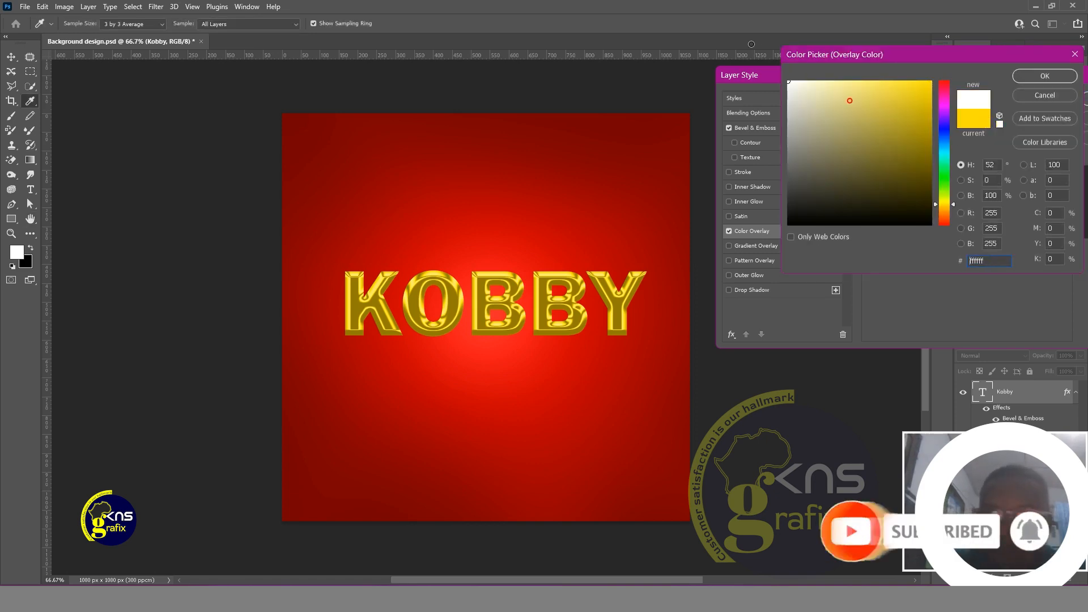
click(1027, 80)
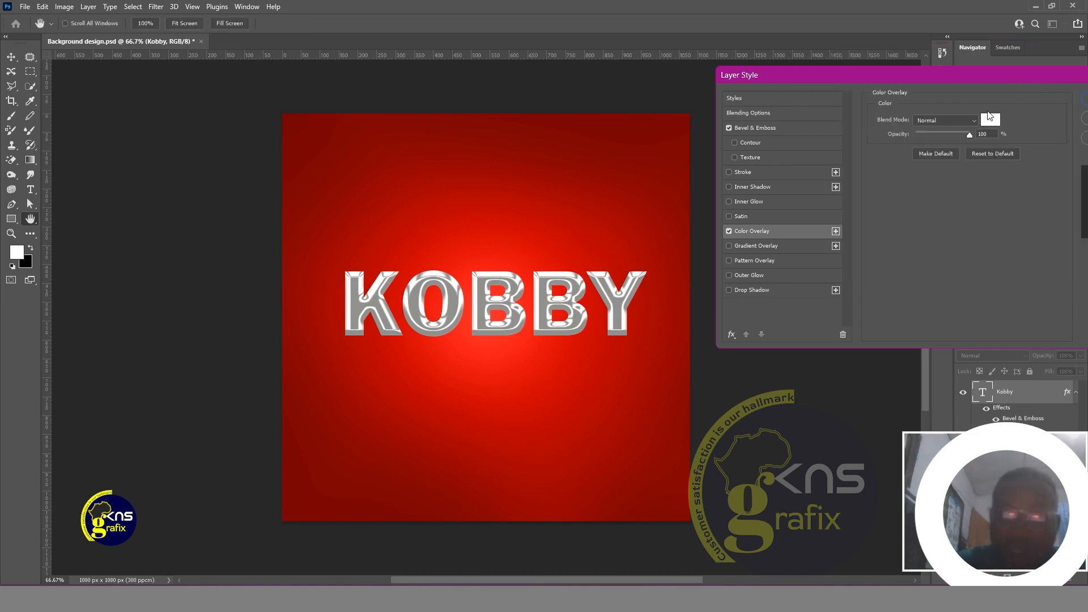
click(729, 231)
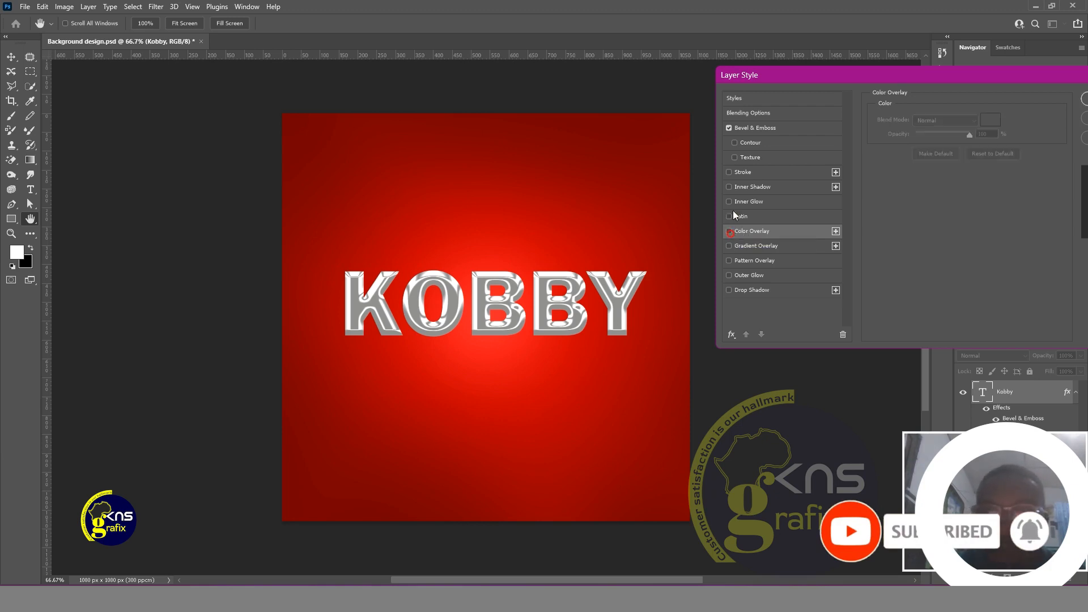
- Return to the Bevel & Emboss settings and set the style to Outer Bevel
click(750, 126)
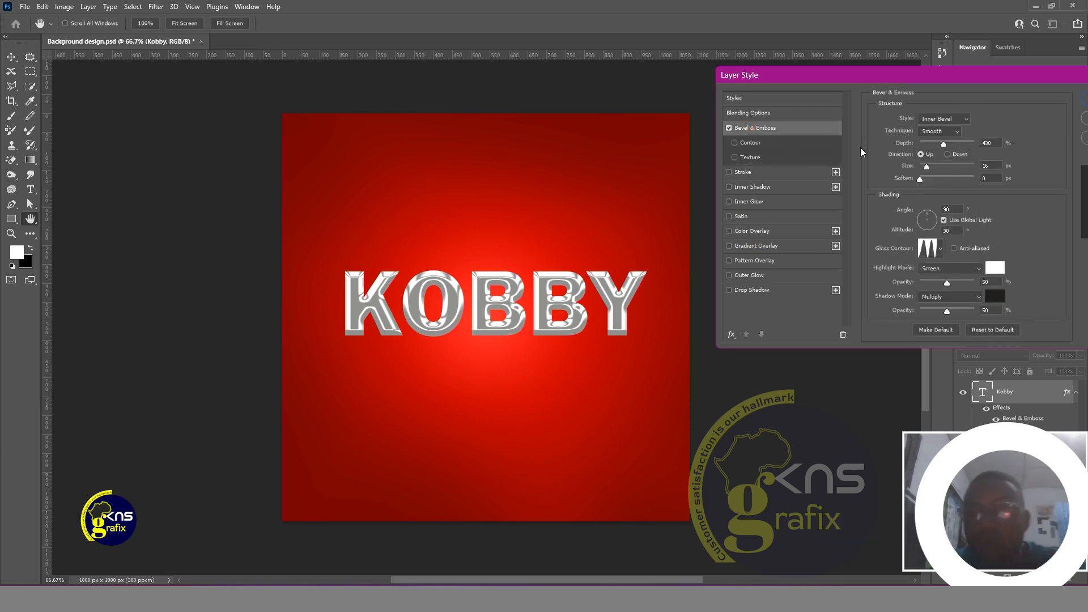
click(943, 120)
click(939, 130)
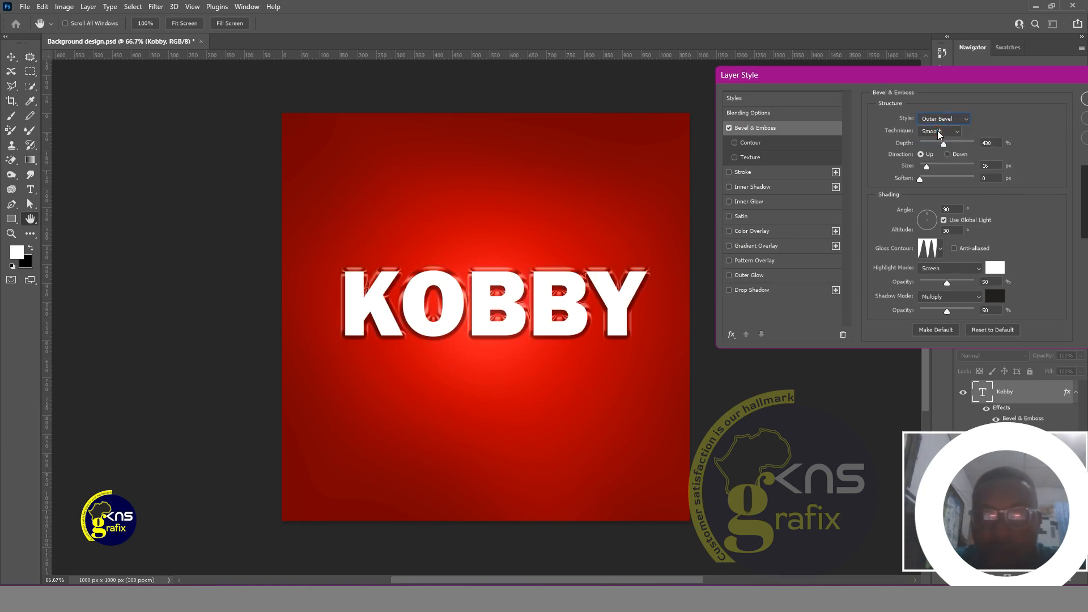
- Add a Stroke effect to the name text in dark blue, 0d1689, with a size of 6 px
click(744, 171)
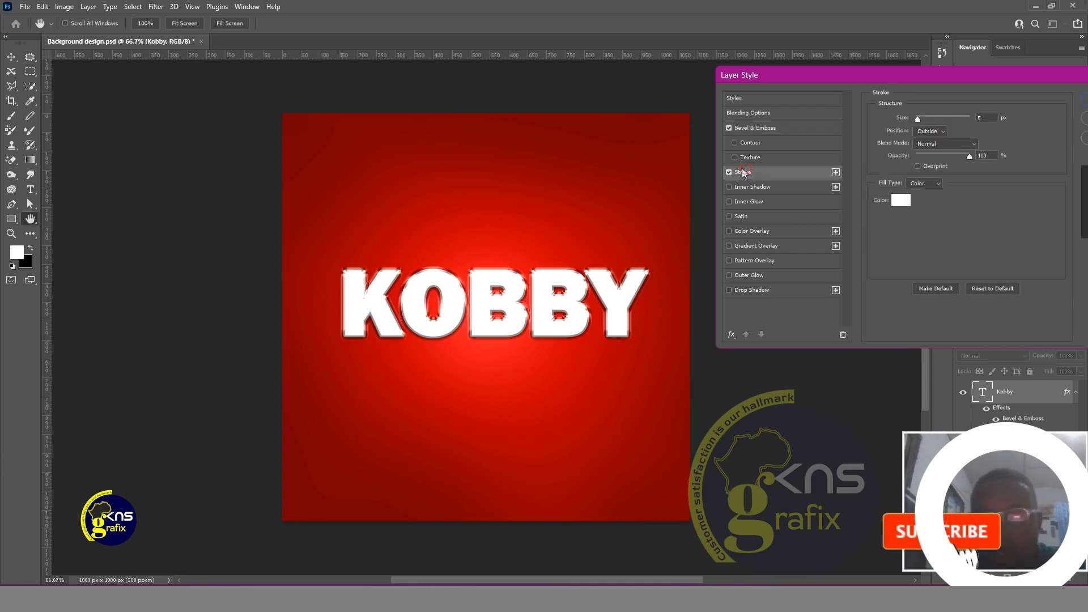
click(897, 202)
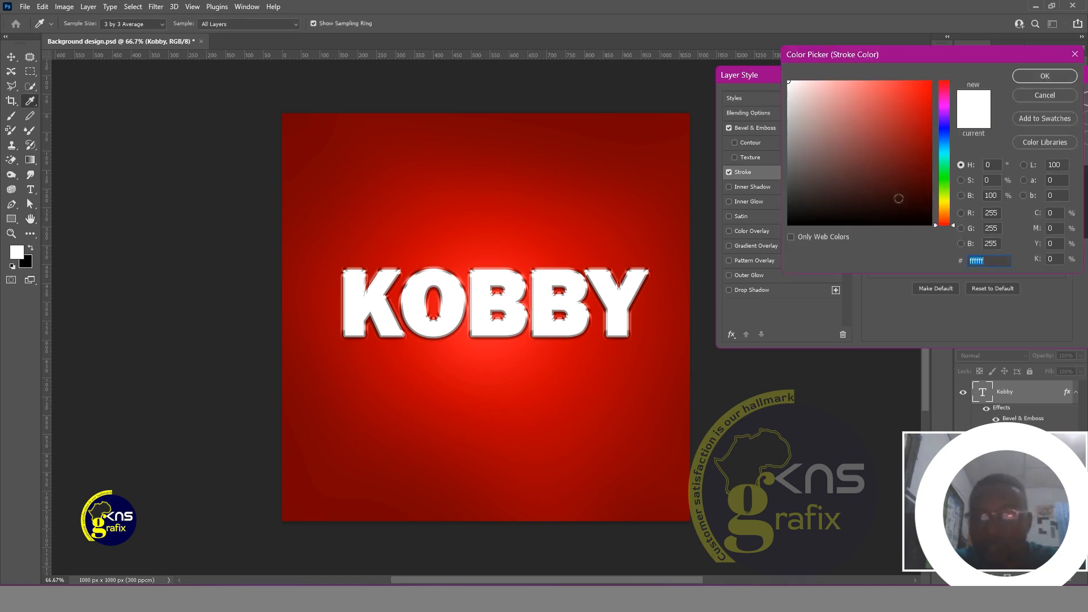
click(943, 131)
click(918, 149)
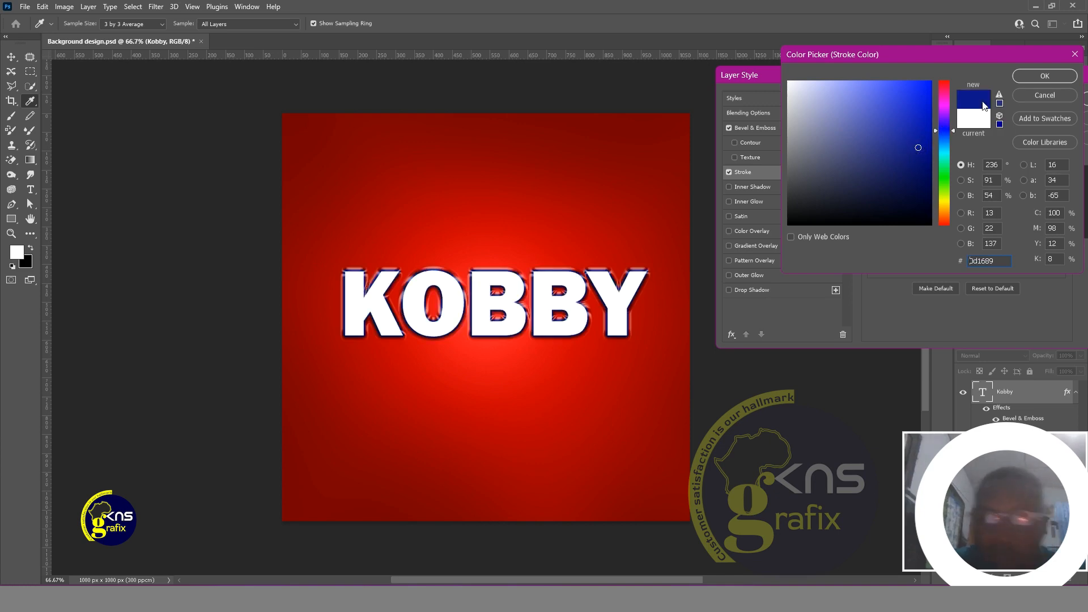
click(1032, 77)
mouse_move(927, 118)
mouse_down()
mouse_move(941, 117)
mouse_move(920, 121)
mouse_up()
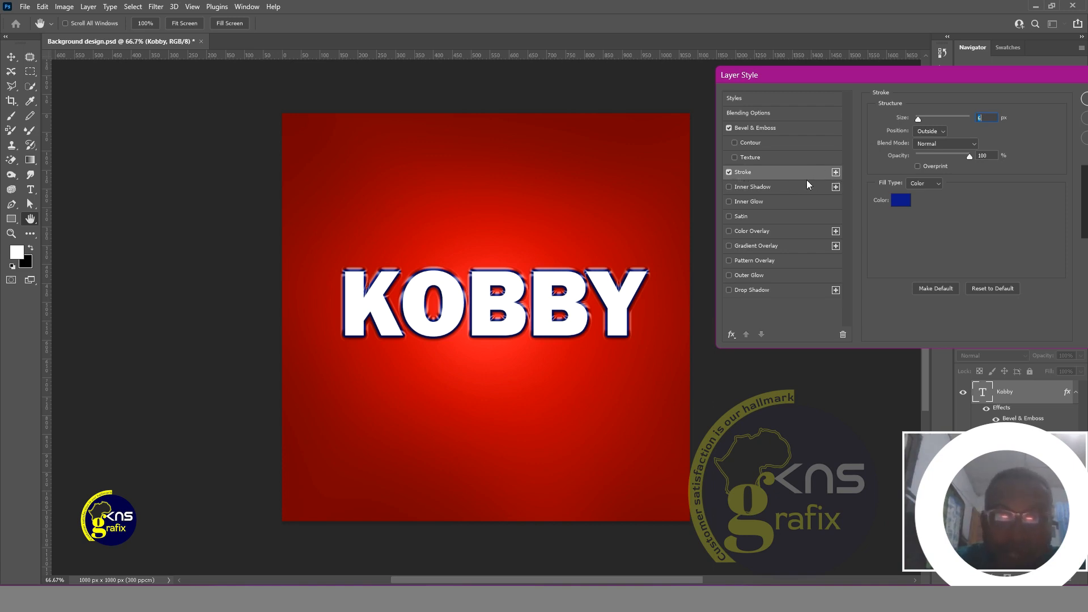
- Try a second Stroke effect above the blue one, coloured yellow, ffe400, with a size of 7 px
click(836, 172)
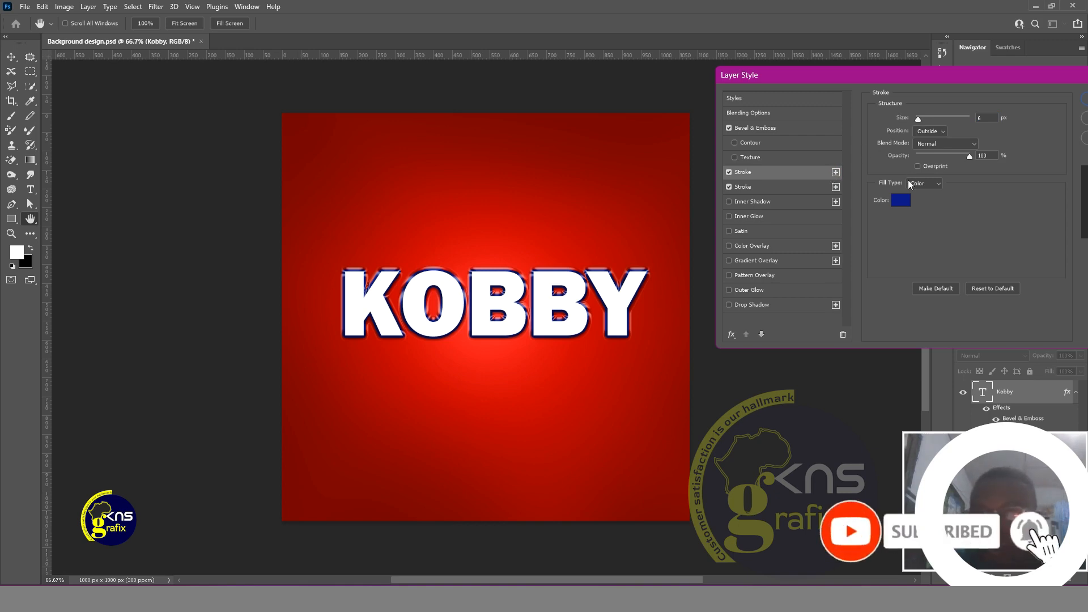
click(900, 201)
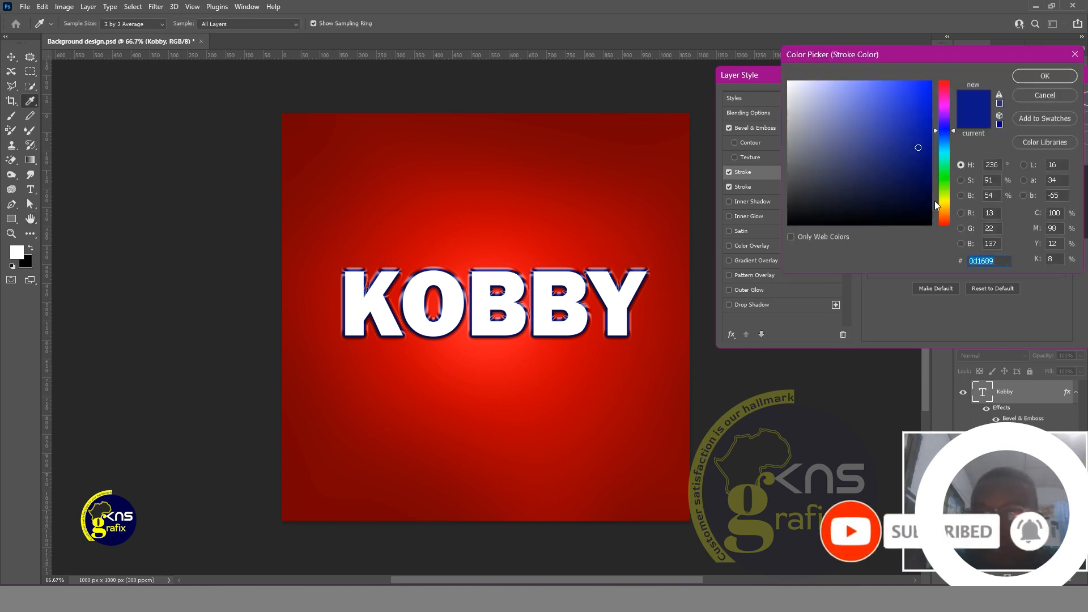
click(942, 204)
click(930, 81)
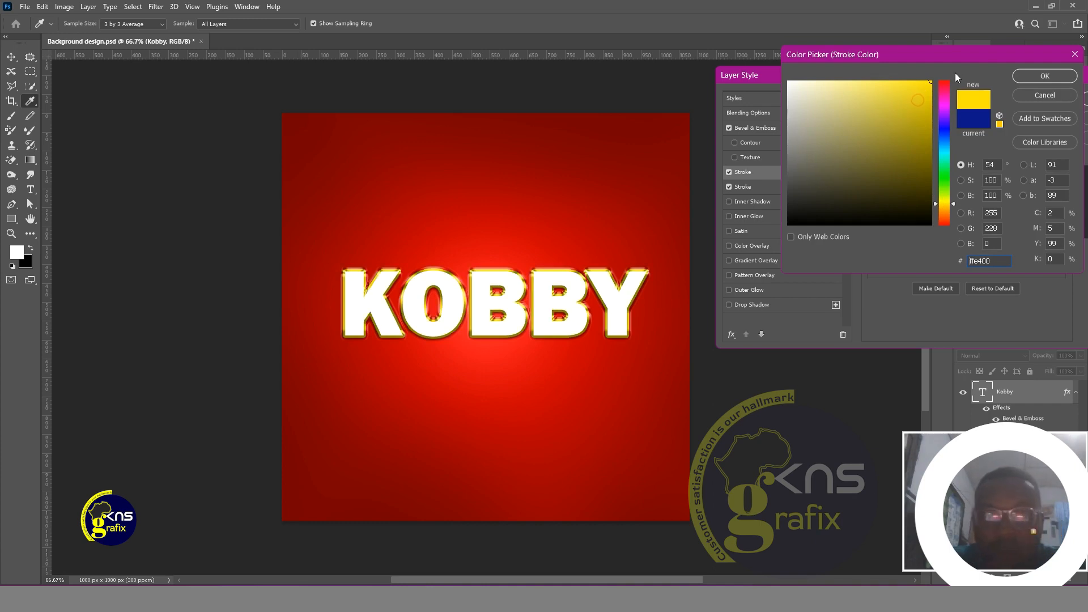
click(1014, 77)
click(923, 119)
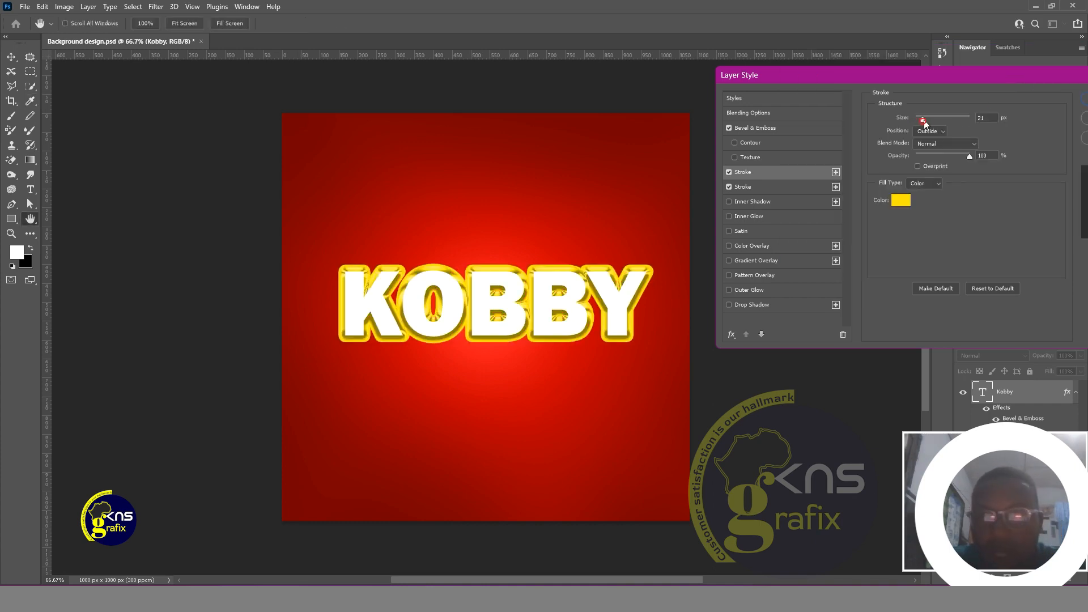
drag(922, 119, 920, 119)
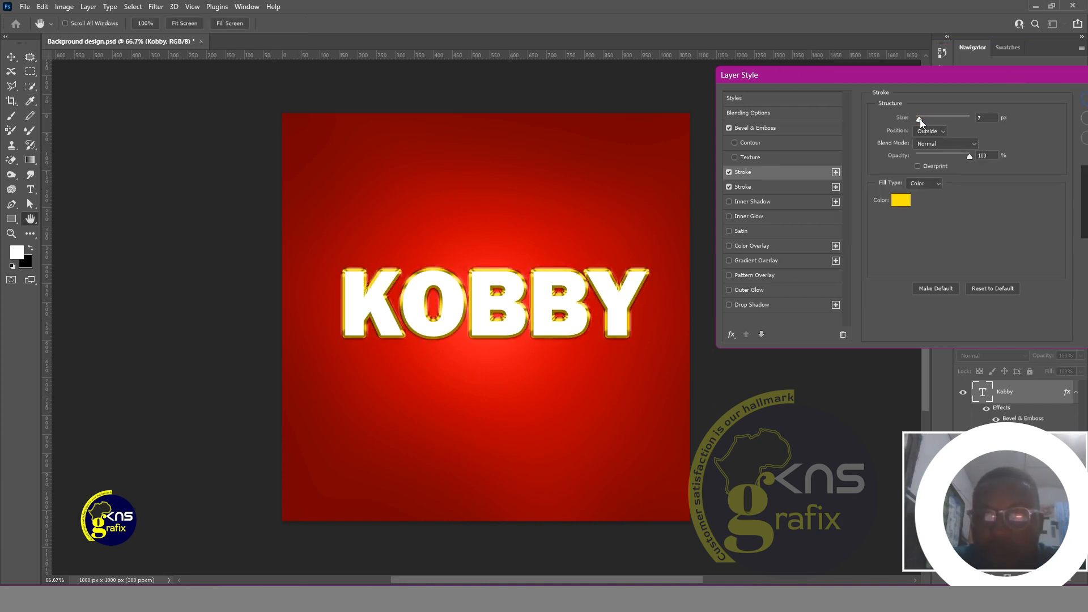
- Widen the blue stroke to 13 px so it extends beyond the yellow stroke
click(805, 186)
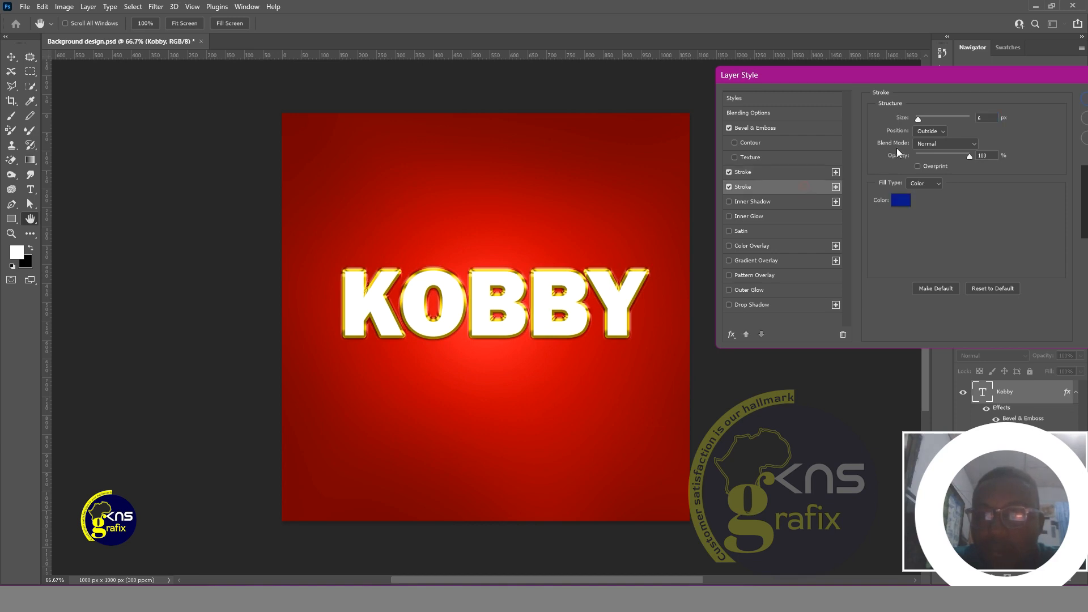
click(922, 119)
drag(922, 120, 923, 120)
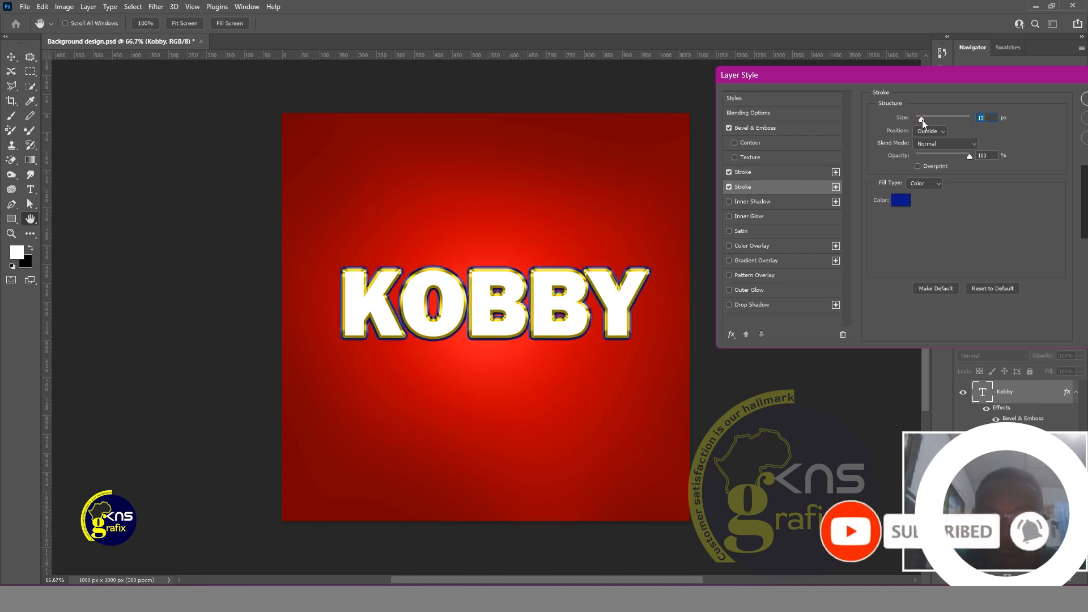
drag(921, 117, 921, 120)
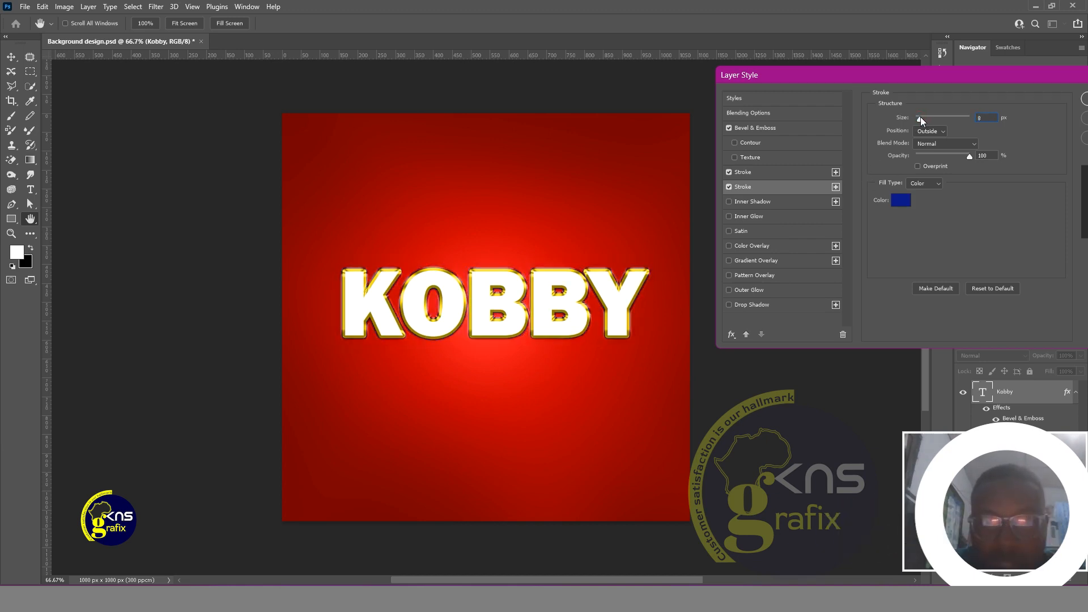
drag(921, 117, 922, 118)
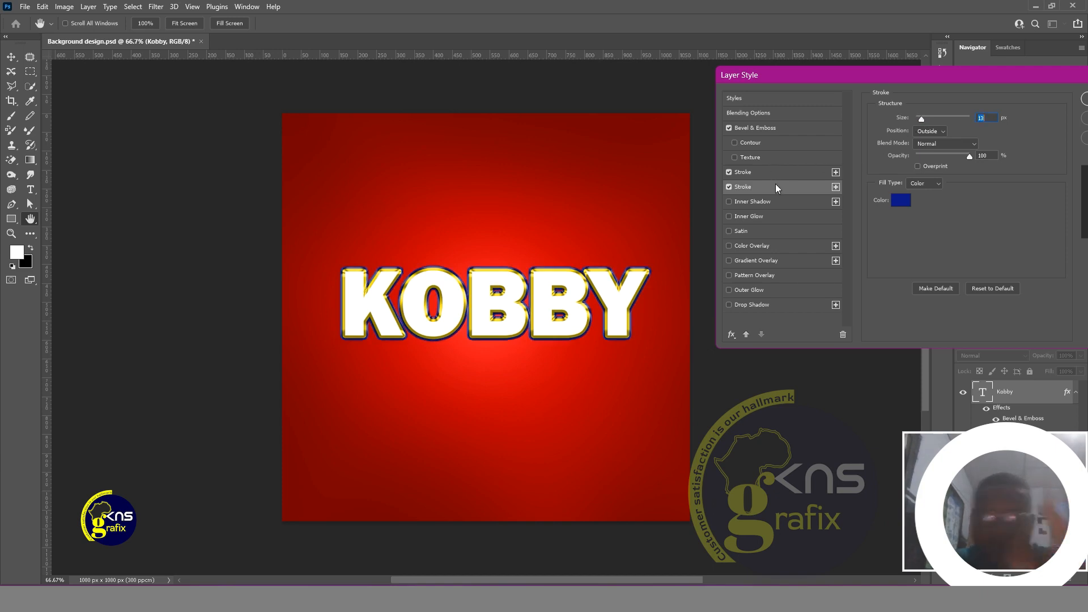
- Turn off the yellow stroke and set the blue stroke's size to 6 px
click(747, 172)
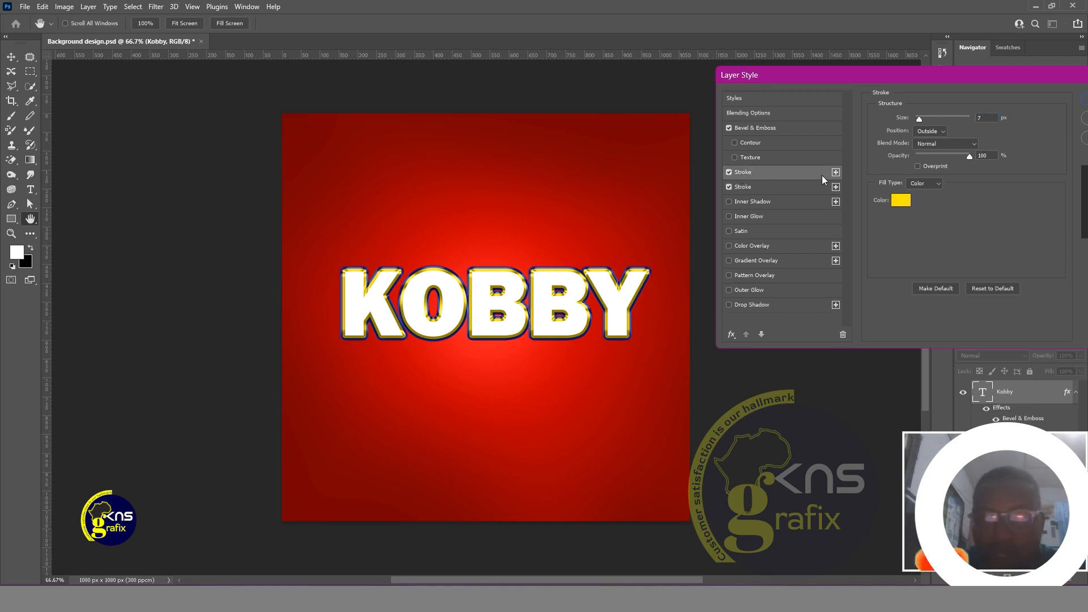
click(728, 171)
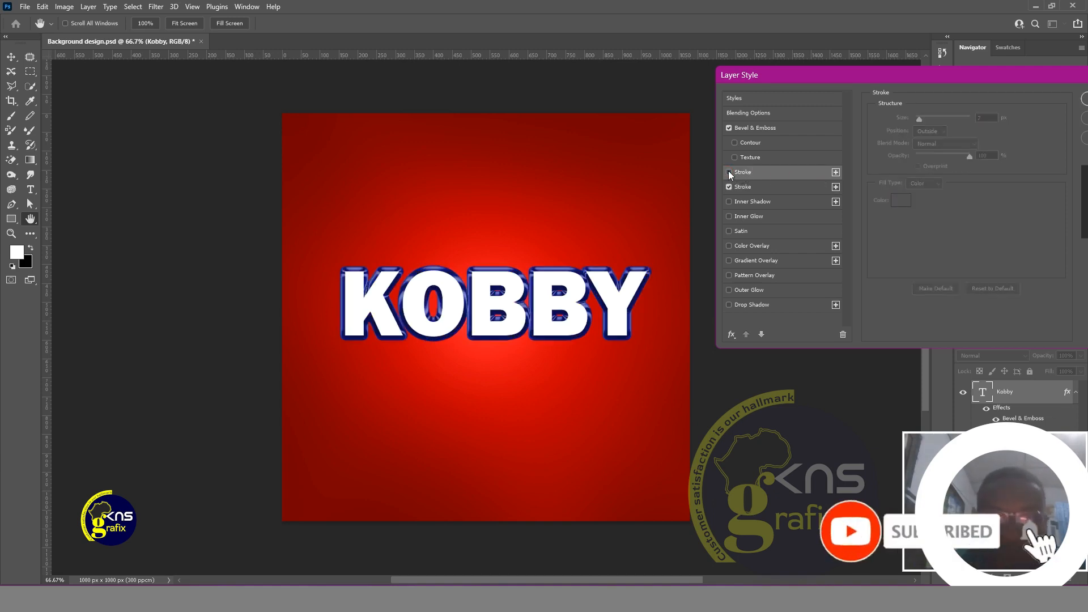
click(787, 187)
drag(923, 119, 919, 125)
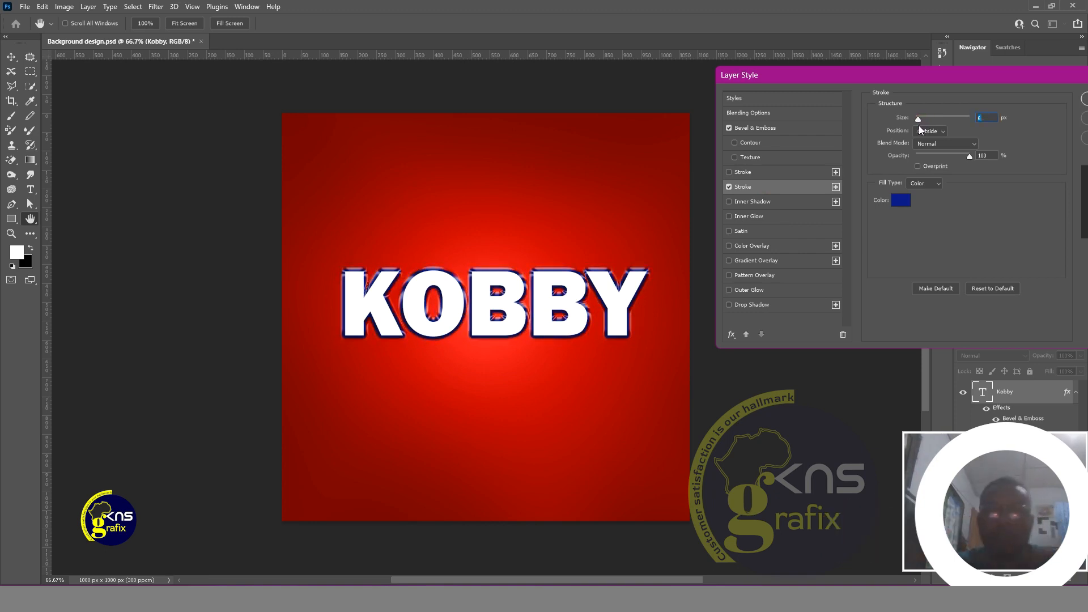
- Enable an Inner Shadow on the text with a distance of 9 px and Normal blend mode
click(729, 202)
click(754, 202)
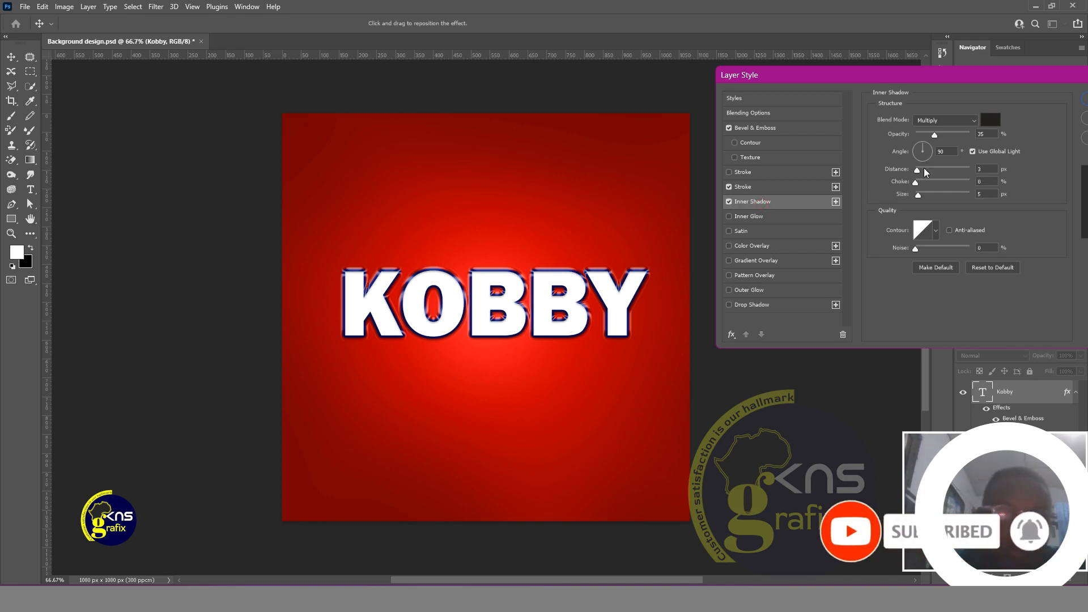
drag(918, 170, 921, 170)
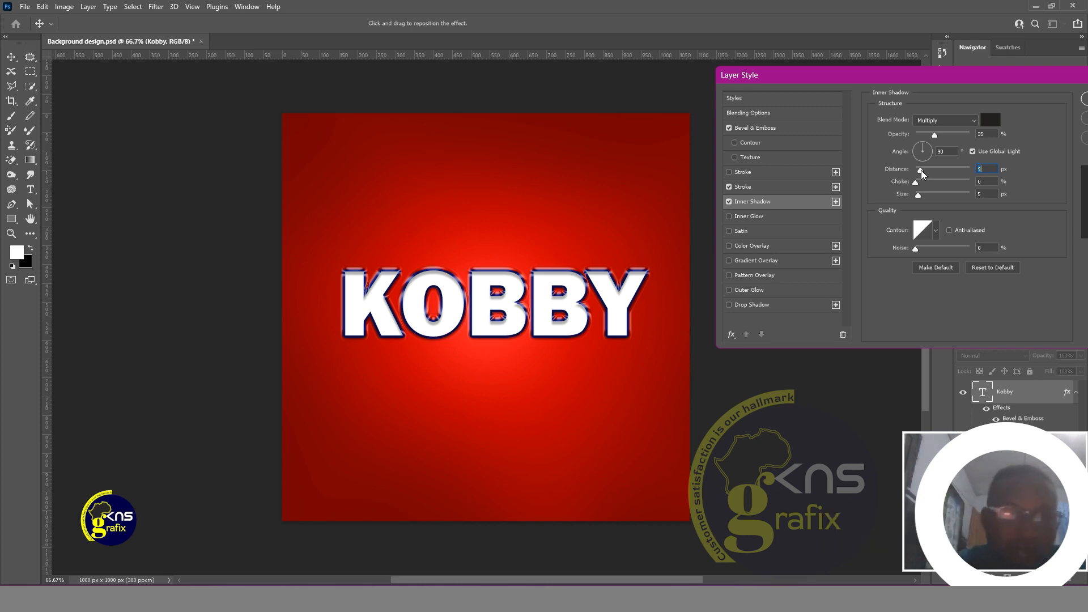
click(939, 122)
click(938, 130)
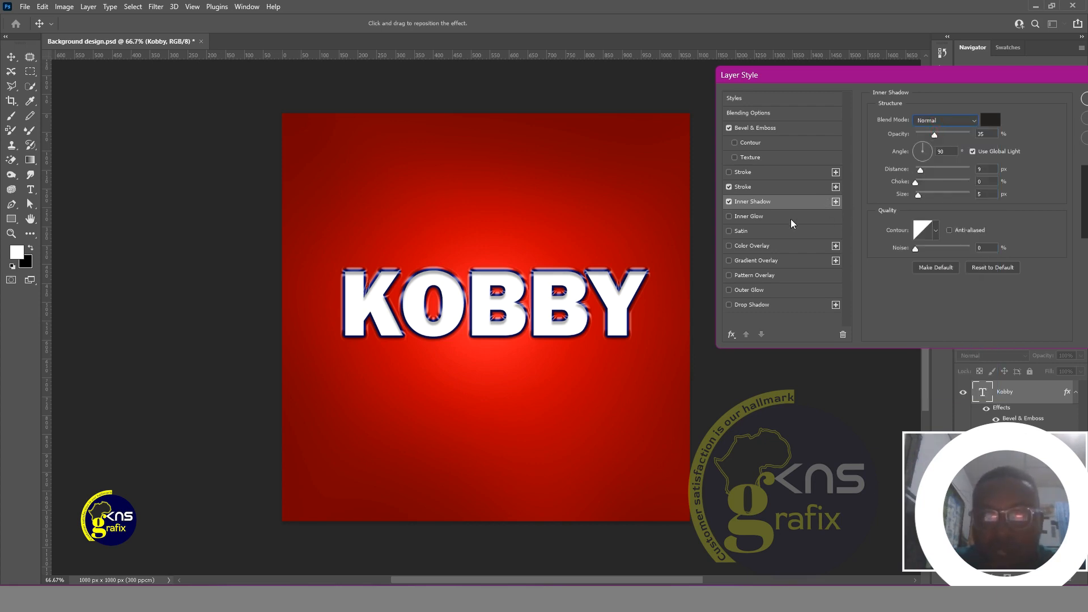
- Set the Inner Shadow to 100% opacity, 3 px distance, 10% choke and 8 px size
drag(935, 135, 975, 137)
mouse_move(920, 182)
mouse_down()
mouse_move(930, 170)
mouse_move(915, 170)
mouse_move(924, 196)
mouse_move(927, 179)
mouse_move(917, 169)
mouse_move(920, 195)
mouse_up()
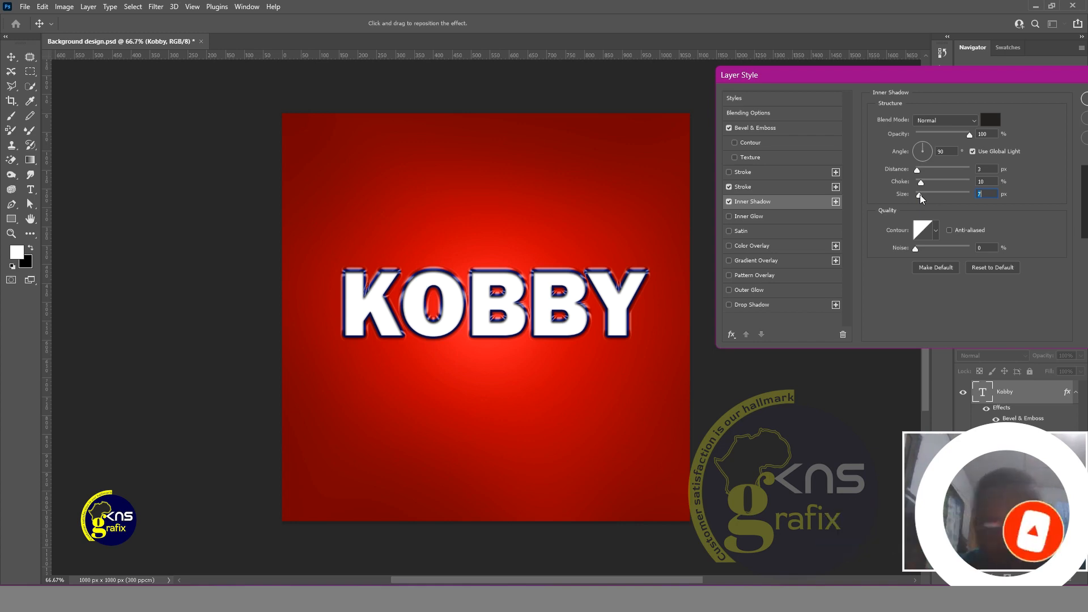
drag(919, 194, 921, 196)
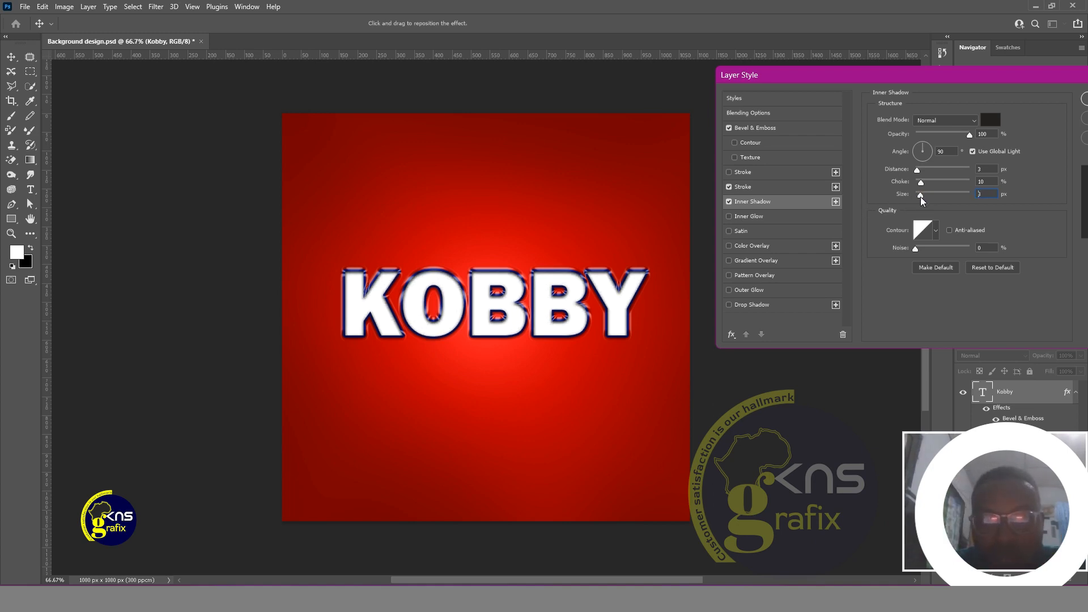
- Try several contour presets for the Inner Shadow and settle on the Cone contour
click(936, 230)
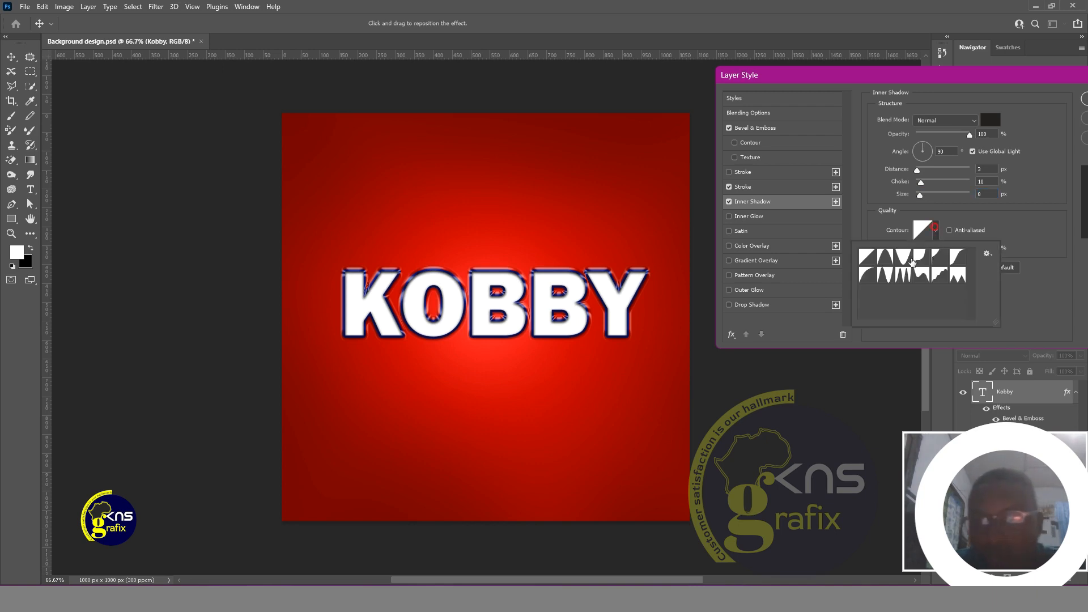
click(889, 276)
click(908, 277)
click(922, 276)
click(940, 276)
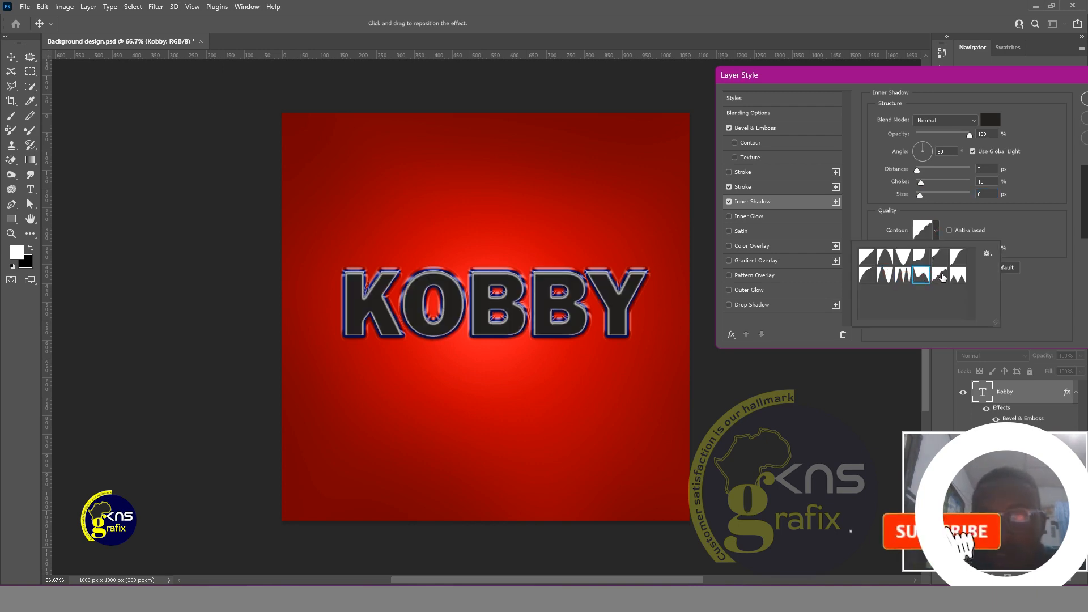
click(958, 276)
click(958, 257)
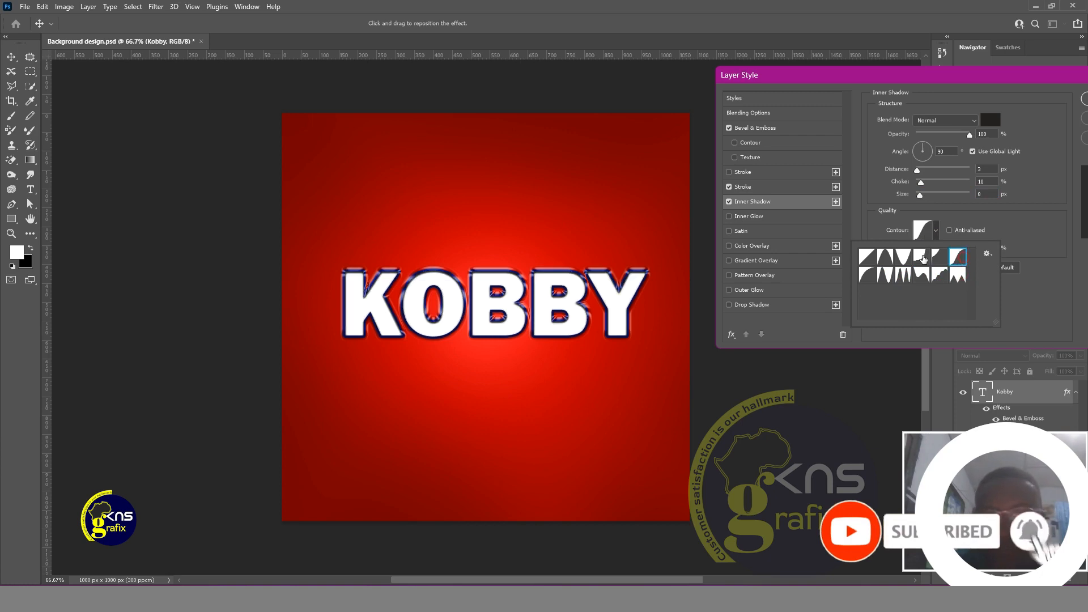
click(917, 259)
click(886, 259)
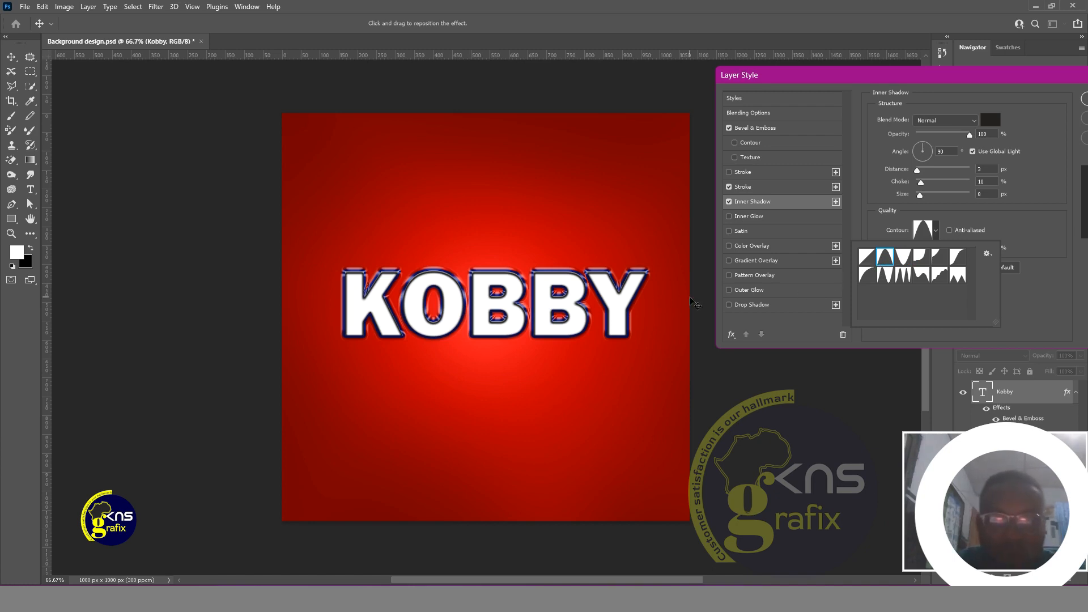
- Enable an Inner Glow on the text and set its colour to red, ce0a0a
click(729, 216)
click(729, 216)
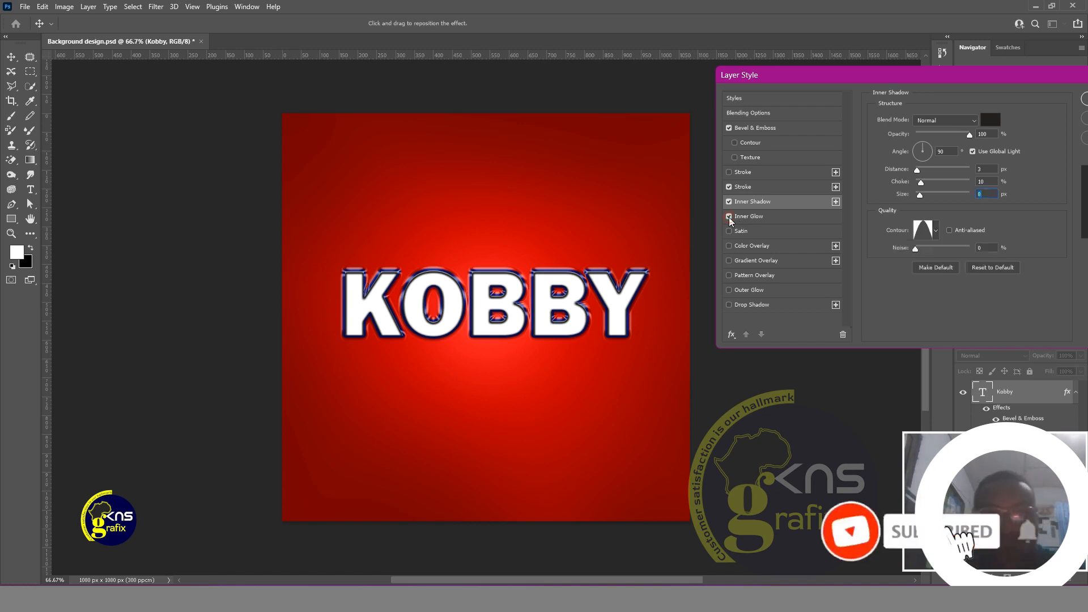
click(745, 215)
click(903, 159)
click(930, 101)
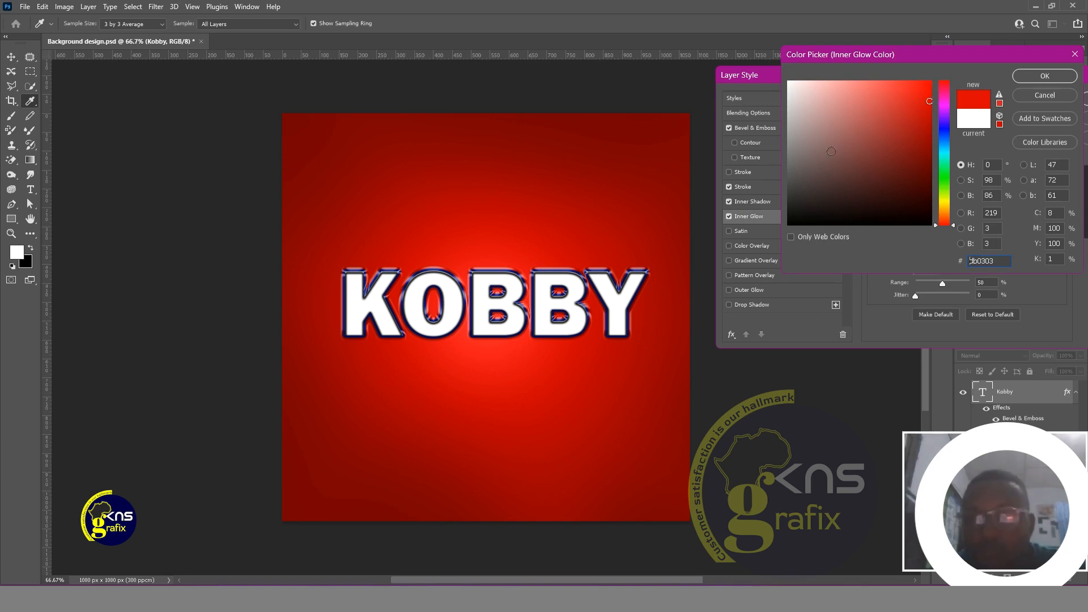
drag(927, 105, 925, 109)
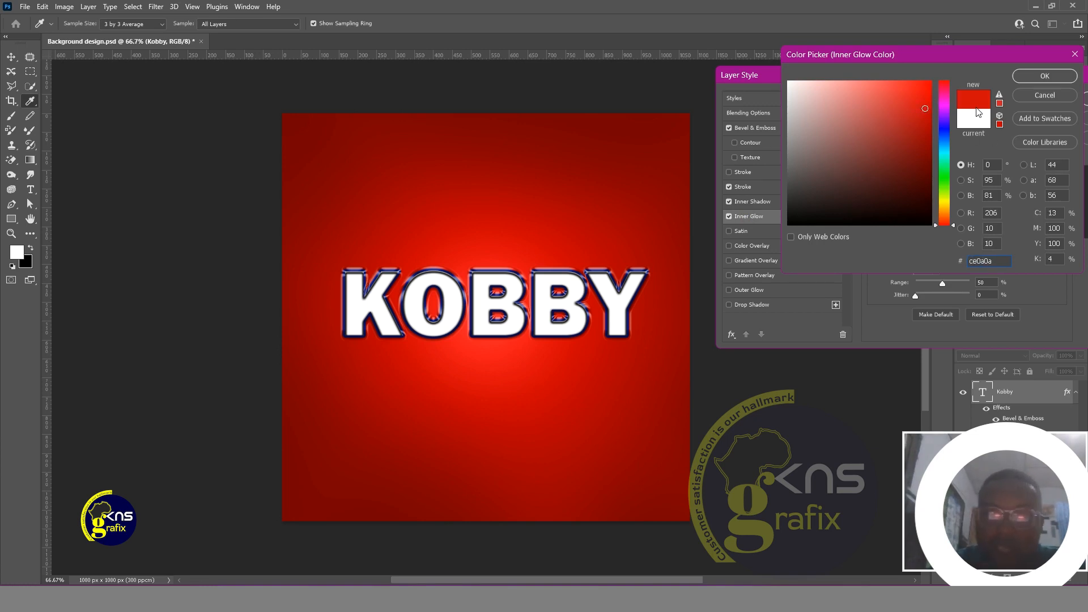
click(1017, 79)
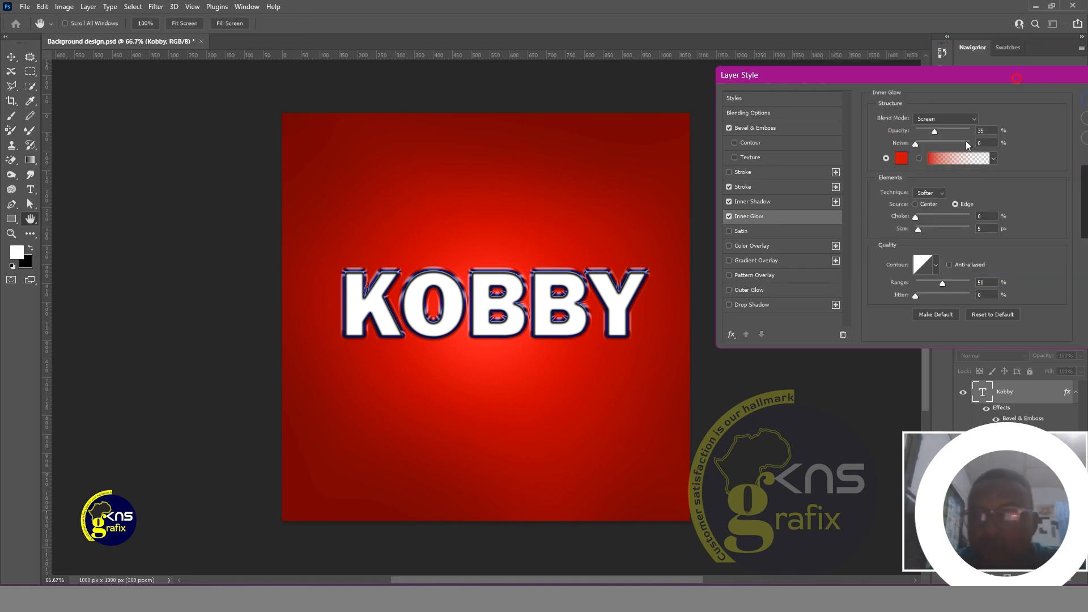
- Set the Inner Glow blend mode to Normal, noise to 49% and opacity to 100%
click(932, 120)
click(927, 128)
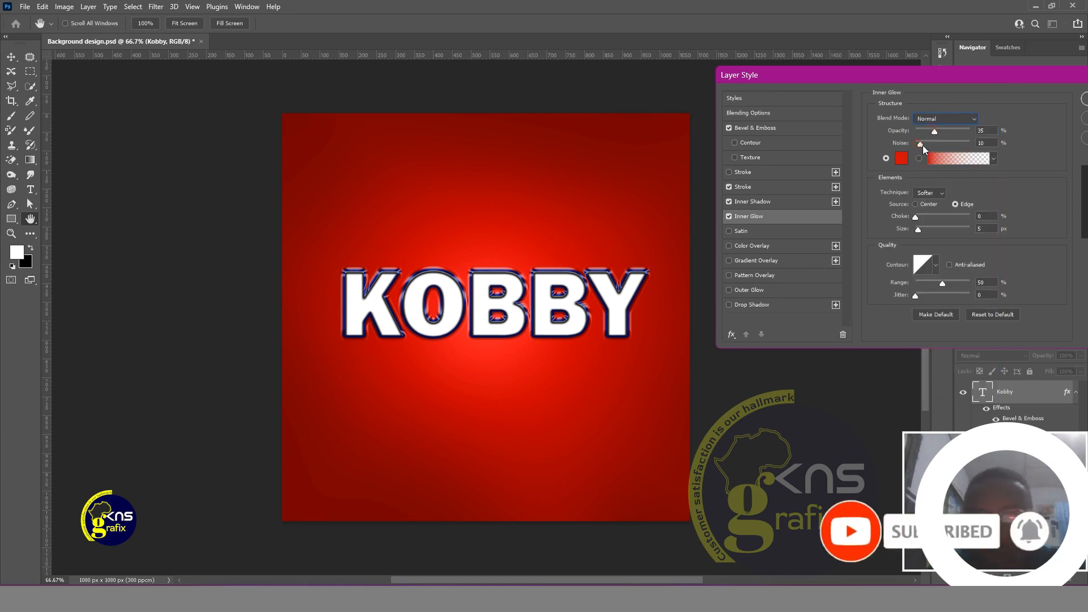
click(942, 146)
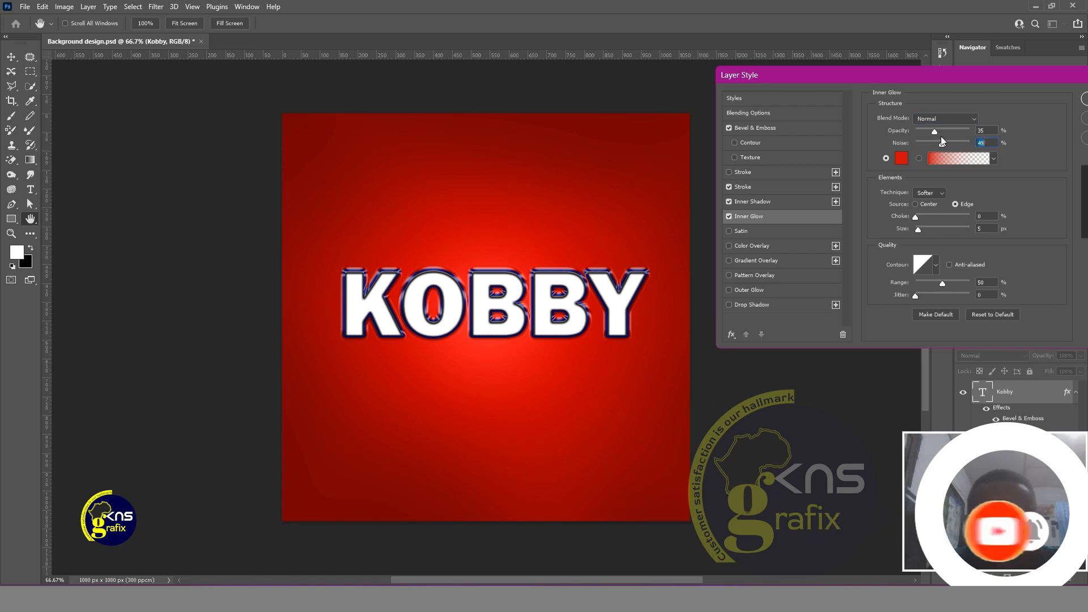
drag(945, 130, 978, 132)
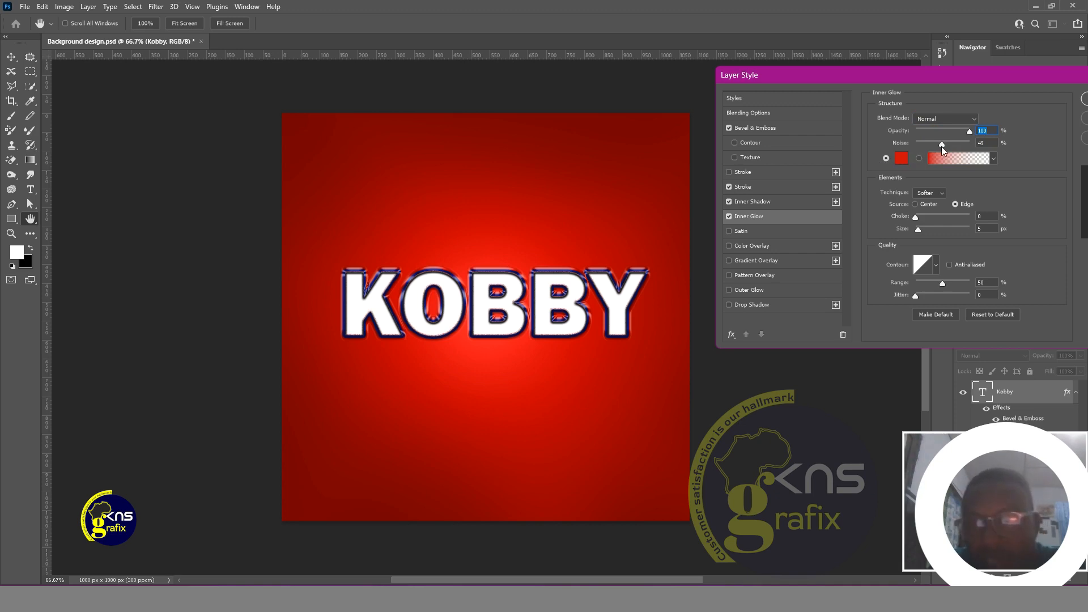
- Check the glow's grain on the letter edges up close and set the Inner Glow noise to 31%
drag(945, 143, 943, 139)
key(ctrl+plus)
key(ctrl+plus)
key(ctrl+plus)
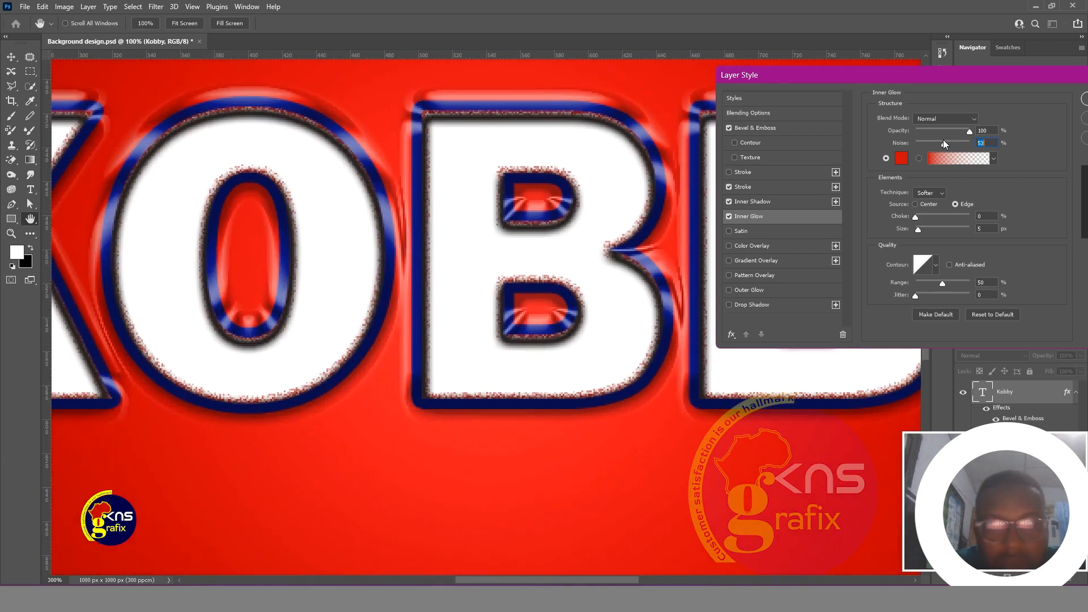
key(ctrl+minus)
key(ctrl+minus)
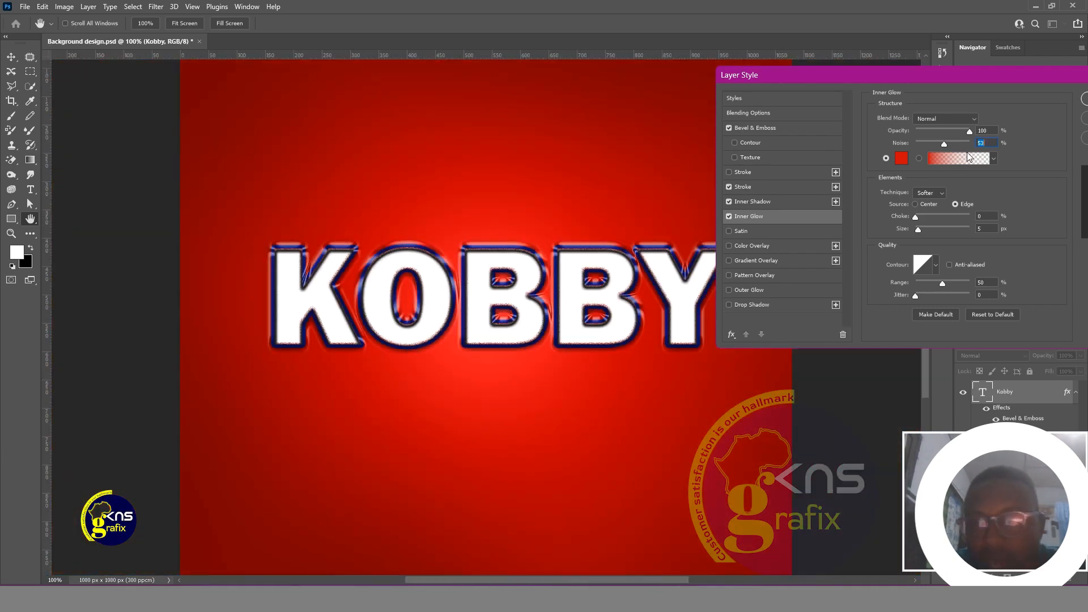
drag(944, 146, 933, 144)
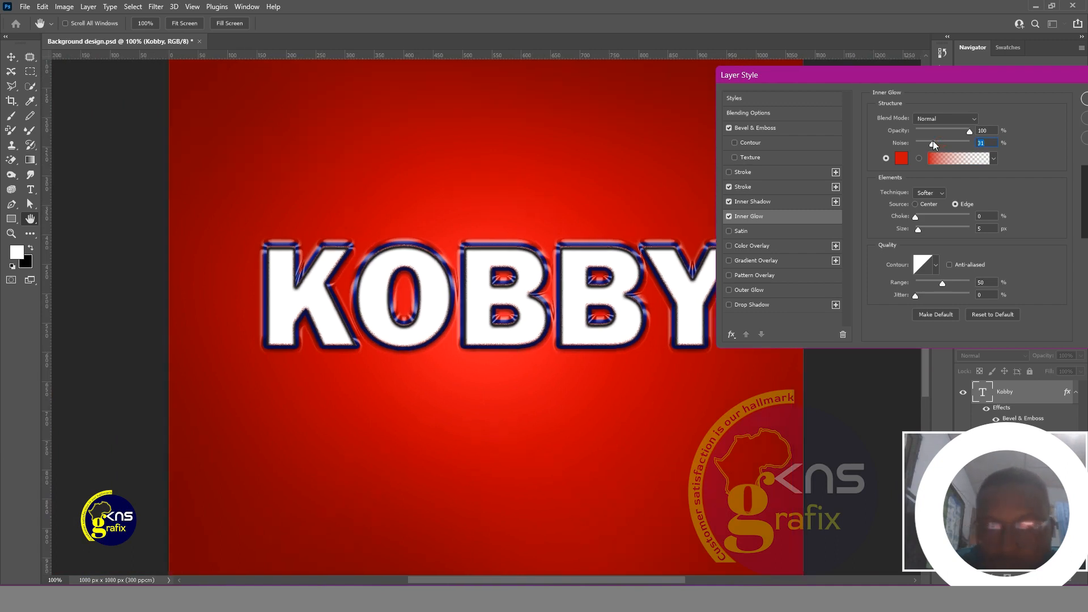
- Set the Inner Glow noise to 16% and its opacity to 42%, checking the letter edges up close
key(ctrl+plus)
mouse_move(933, 144)
mouse_down()
mouse_move(918, 144)
mouse_move(939, 132)
mouse_up()
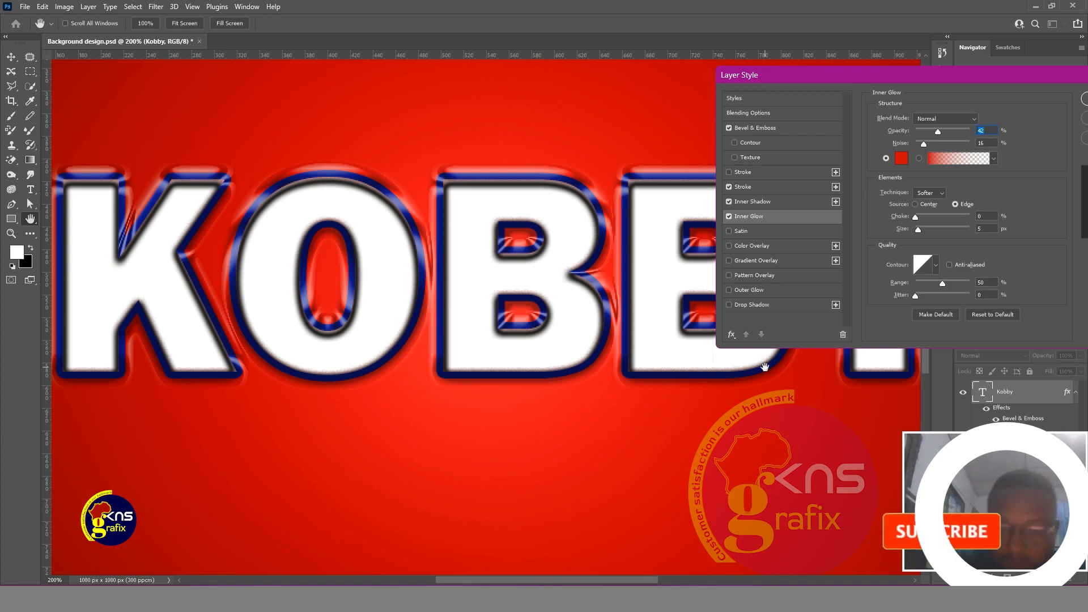
key(ctrl+minus)
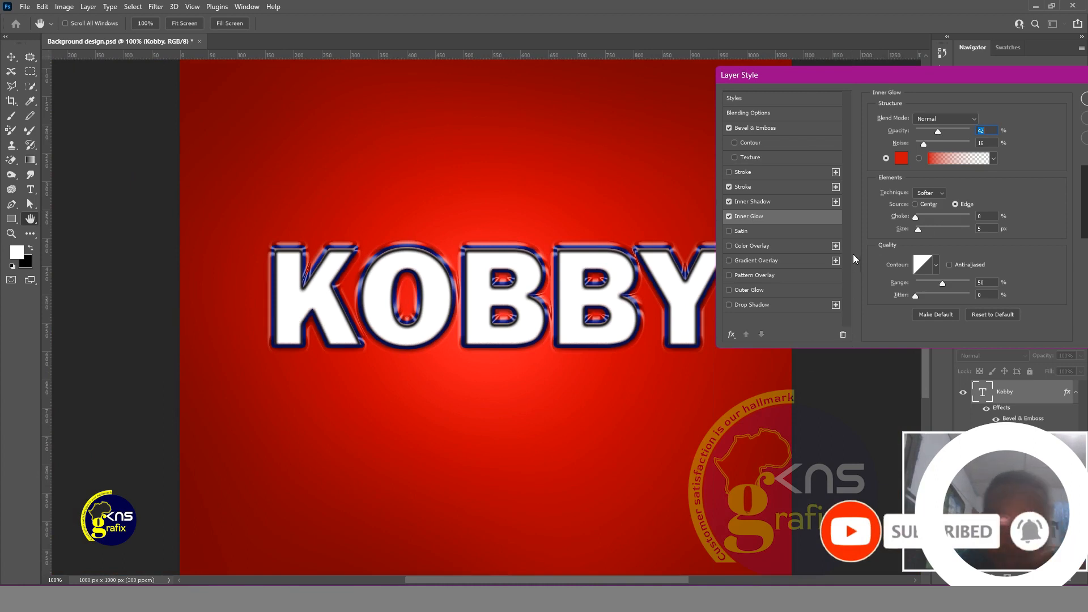
- Try a Satin effect on the text with a 49 px distance and 63% opacity, and switch it off again
click(730, 231)
click(746, 231)
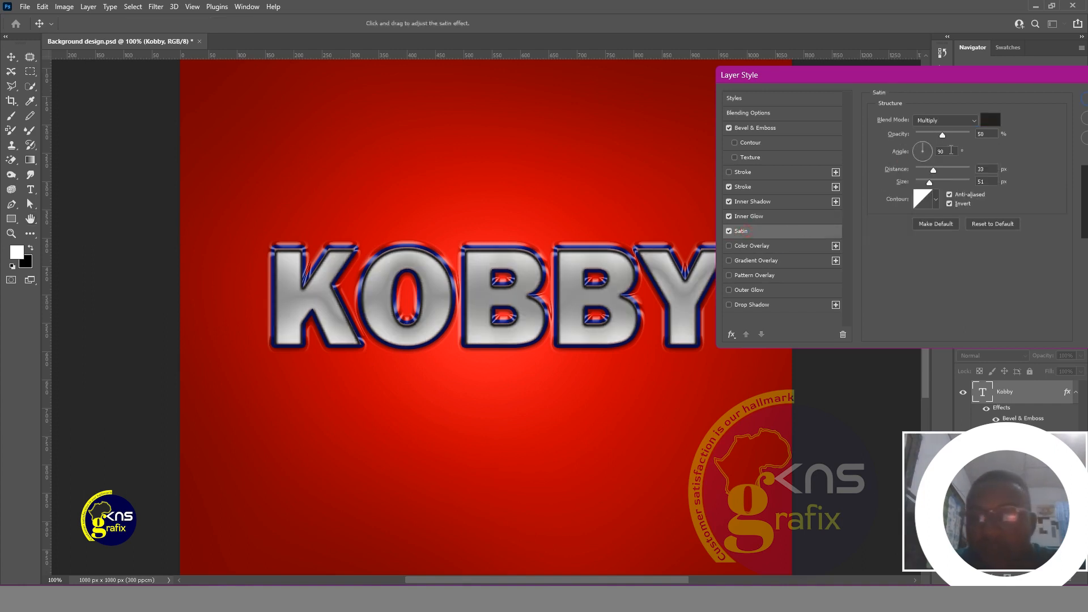
mouse_move(951, 133)
mouse_down()
mouse_move(927, 171)
mouse_move(943, 170)
mouse_up()
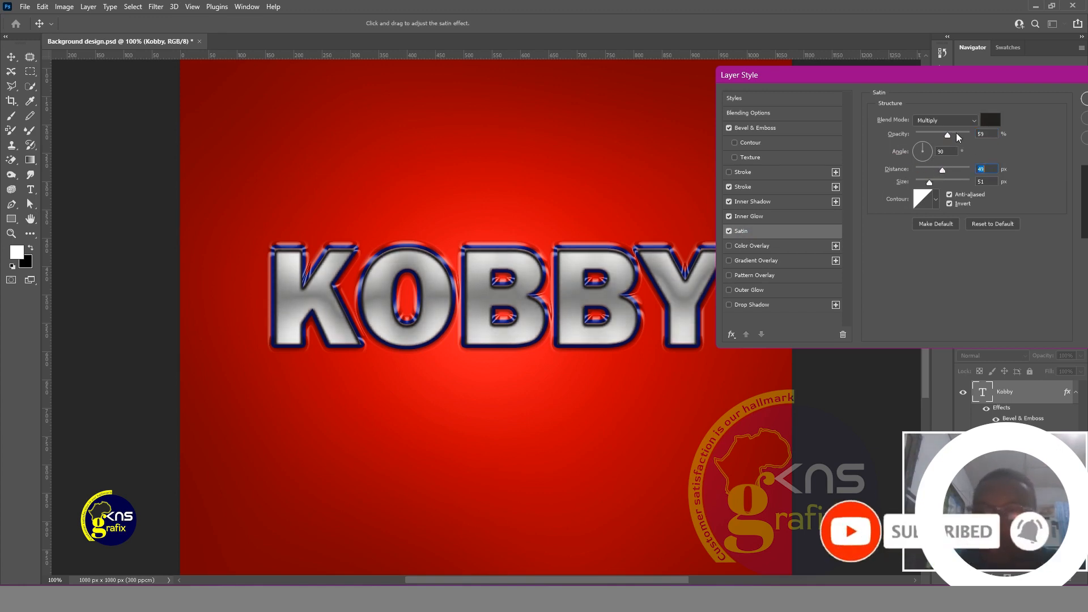
drag(958, 134, 950, 134)
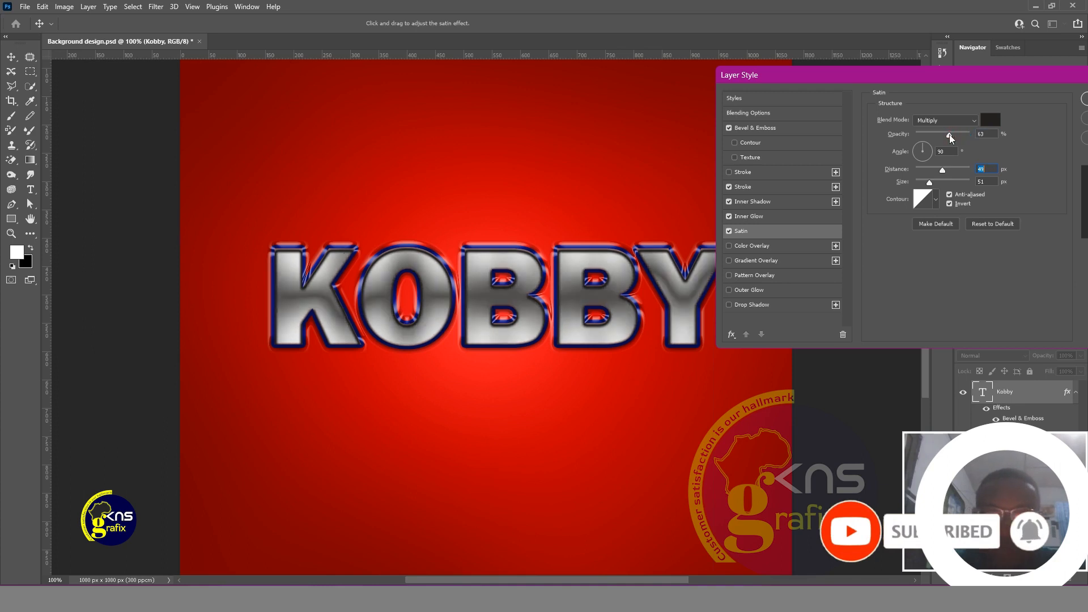
click(729, 231)
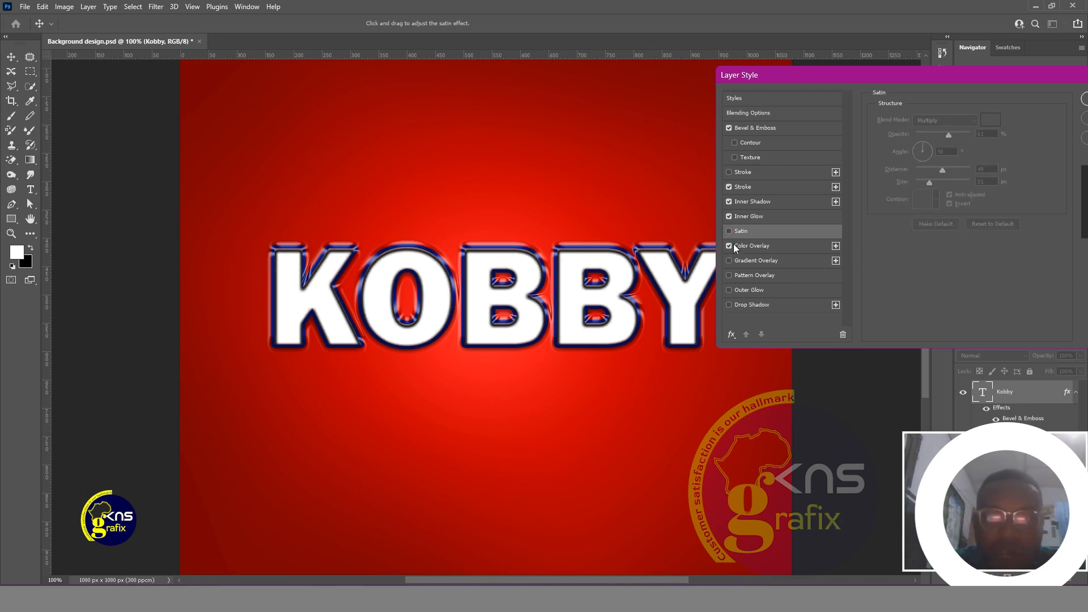
- Enable a Color Overlay on the text and set its colour to pale yellow, fcf4b0
click(752, 247)
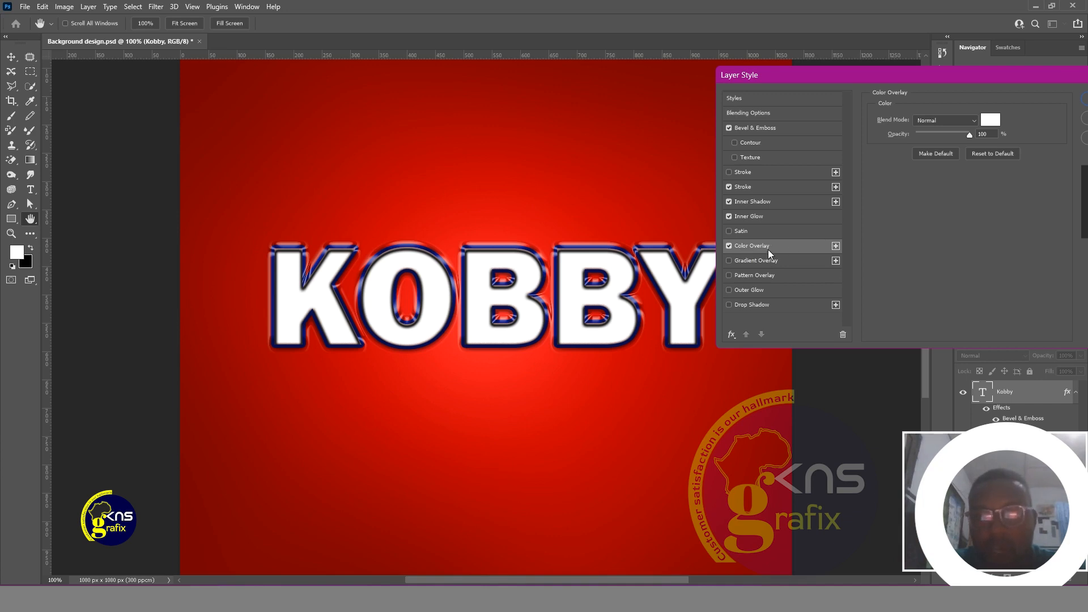
click(986, 119)
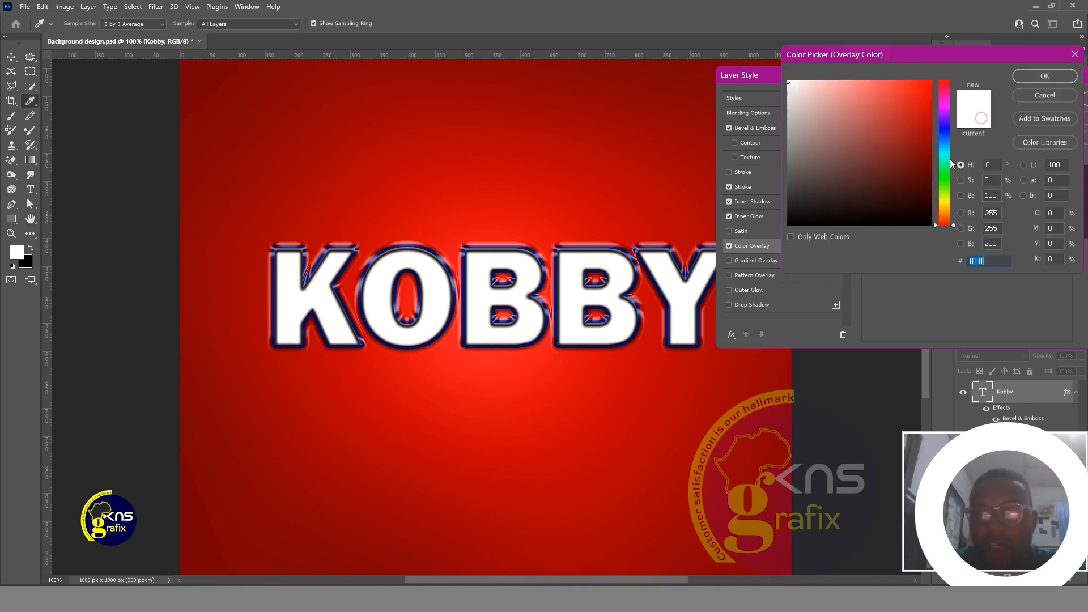
click(943, 203)
drag(918, 101, 940, 72)
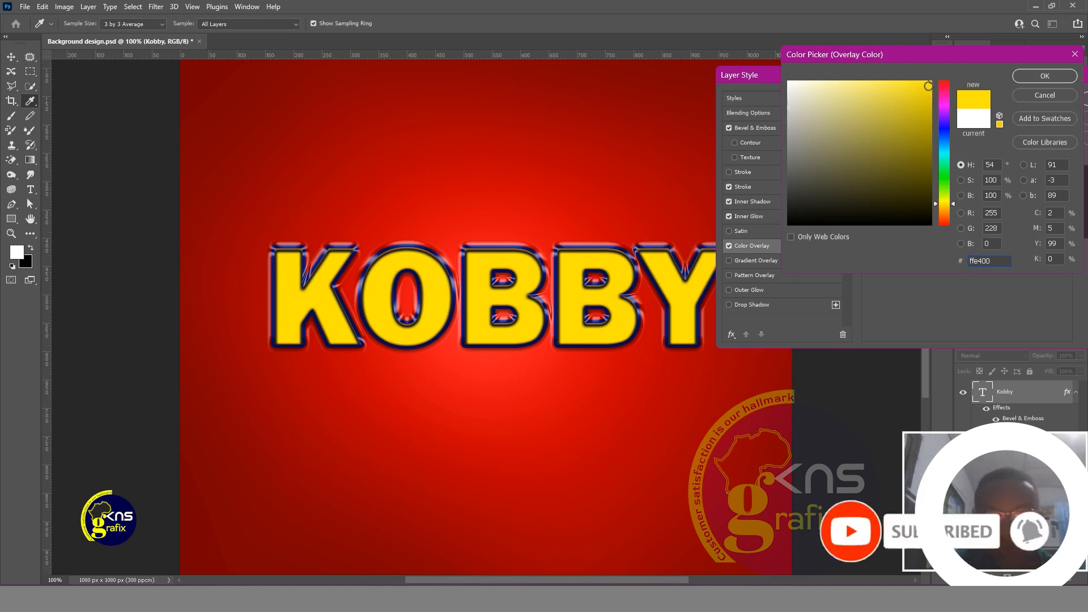
click(893, 82)
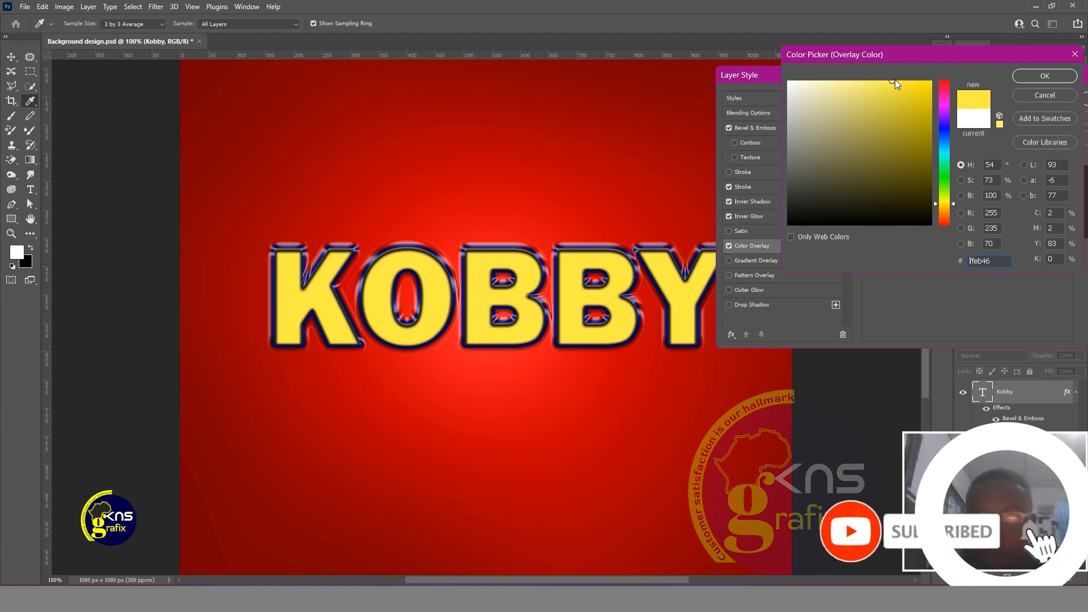
drag(895, 93, 832, 84)
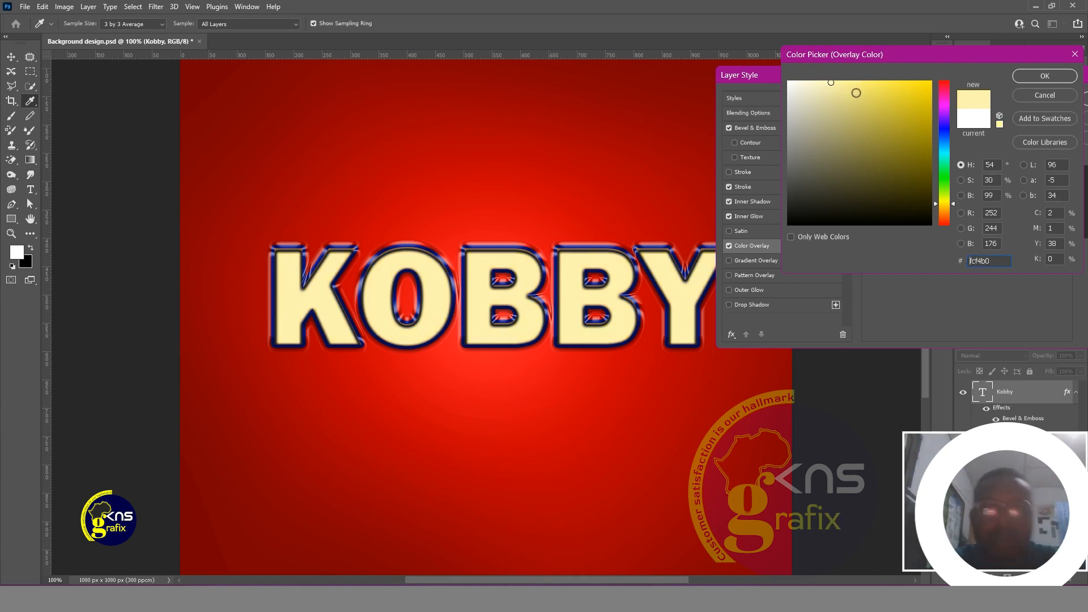
click(1036, 80)
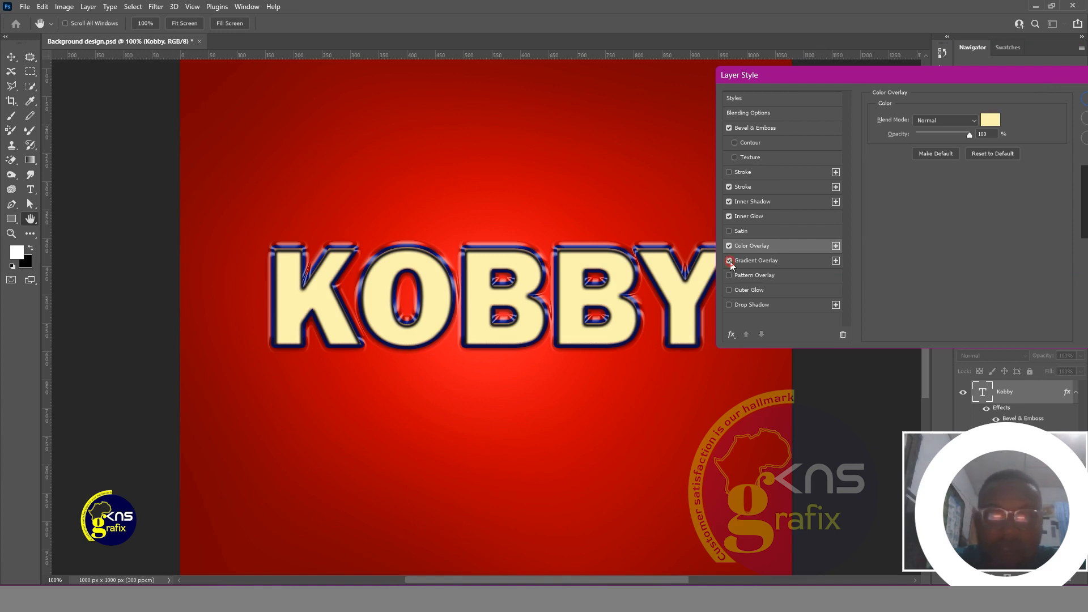
- Replace the text's Color Overlay with a Gradient Overlay and open its gradient for editing
click(763, 262)
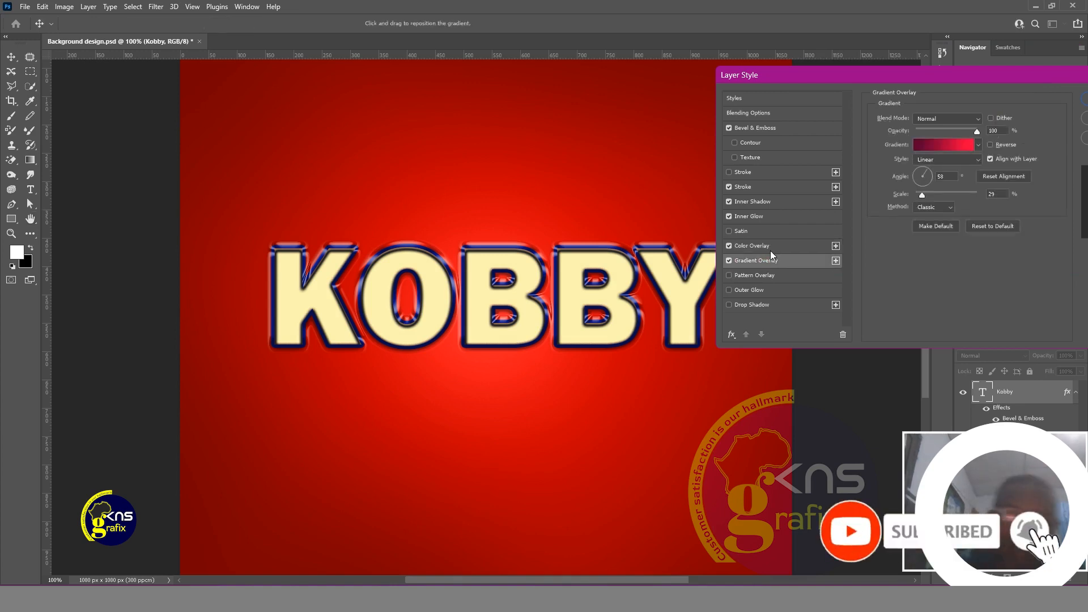
click(729, 245)
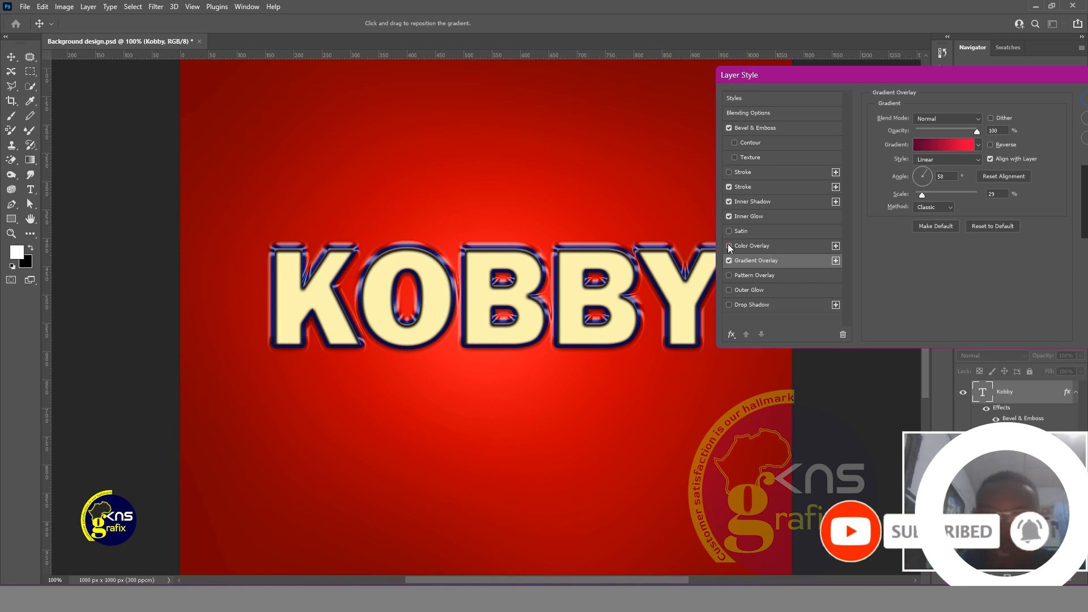
click(728, 245)
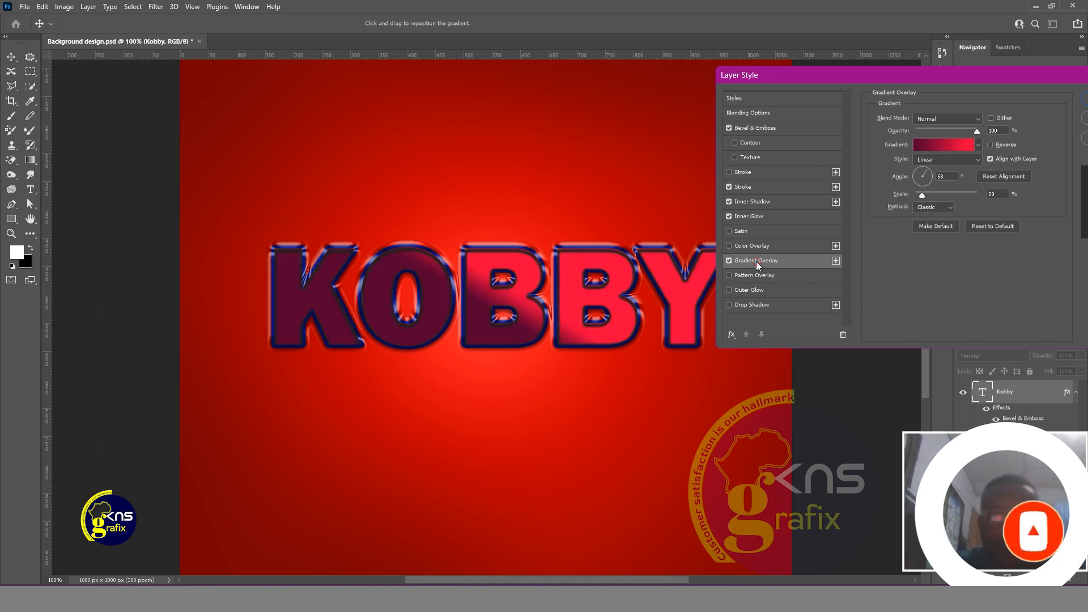
click(937, 142)
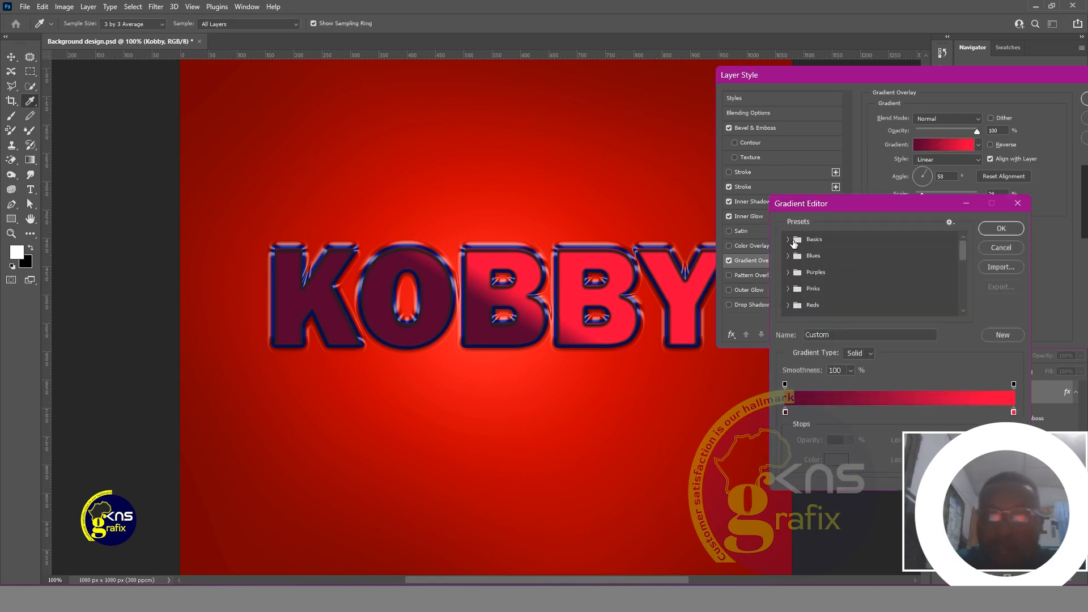
- Try yellow-to-red, blue-to-cyan, Orange_02 and white-to-yellow gradient presets for the Gradient Overlay
click(964, 298)
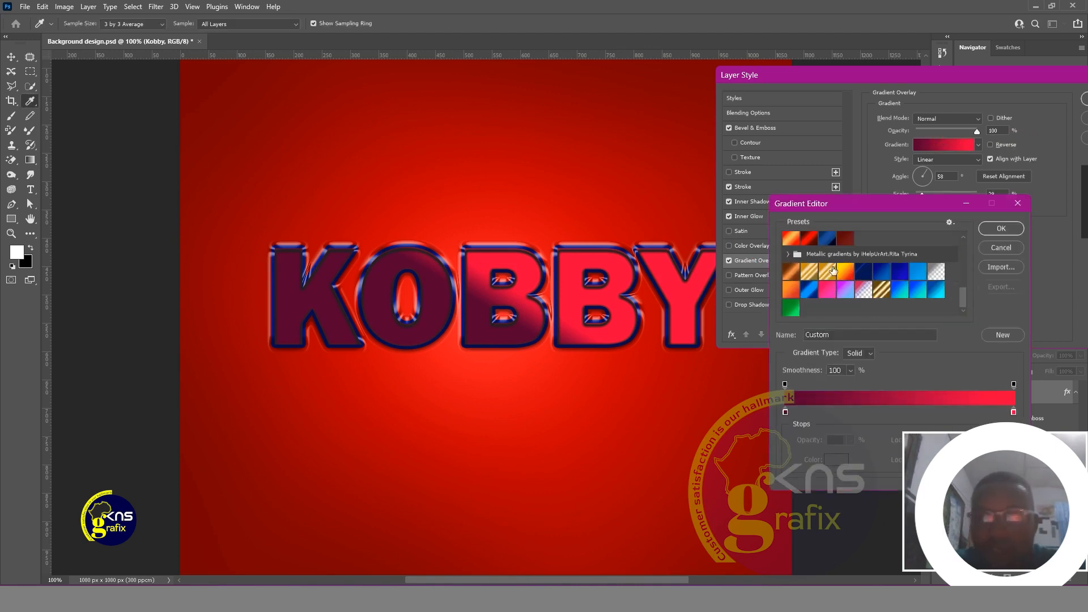
click(845, 271)
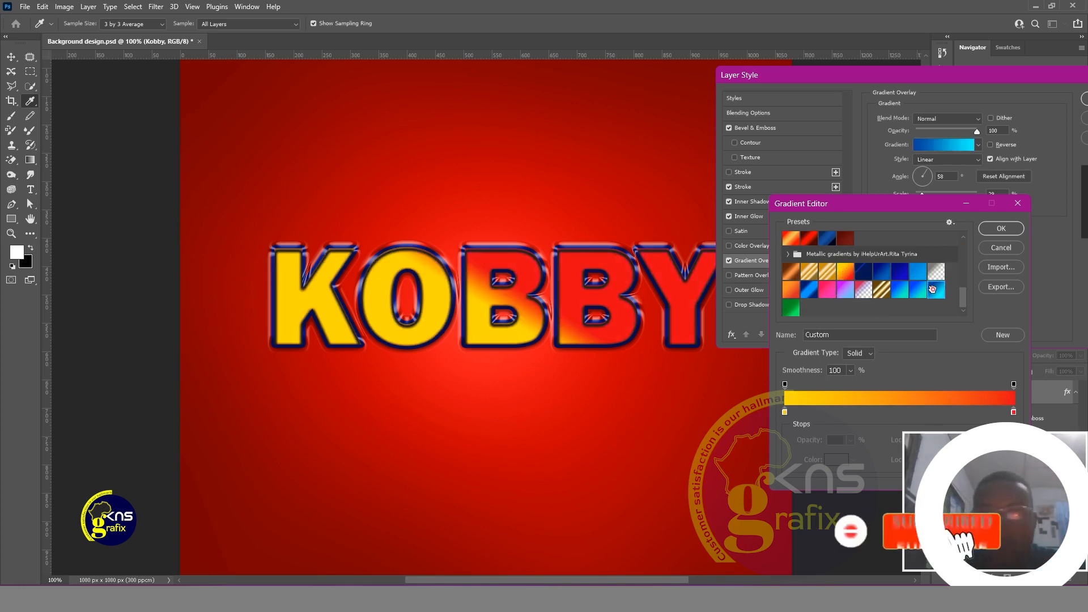
click(916, 275)
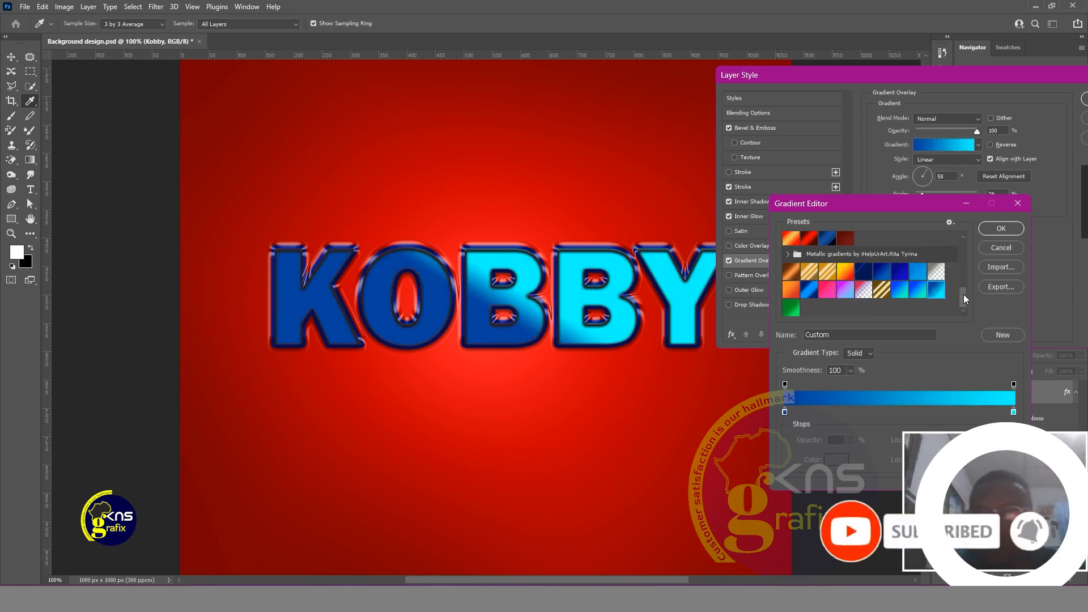
drag(961, 284, 961, 256)
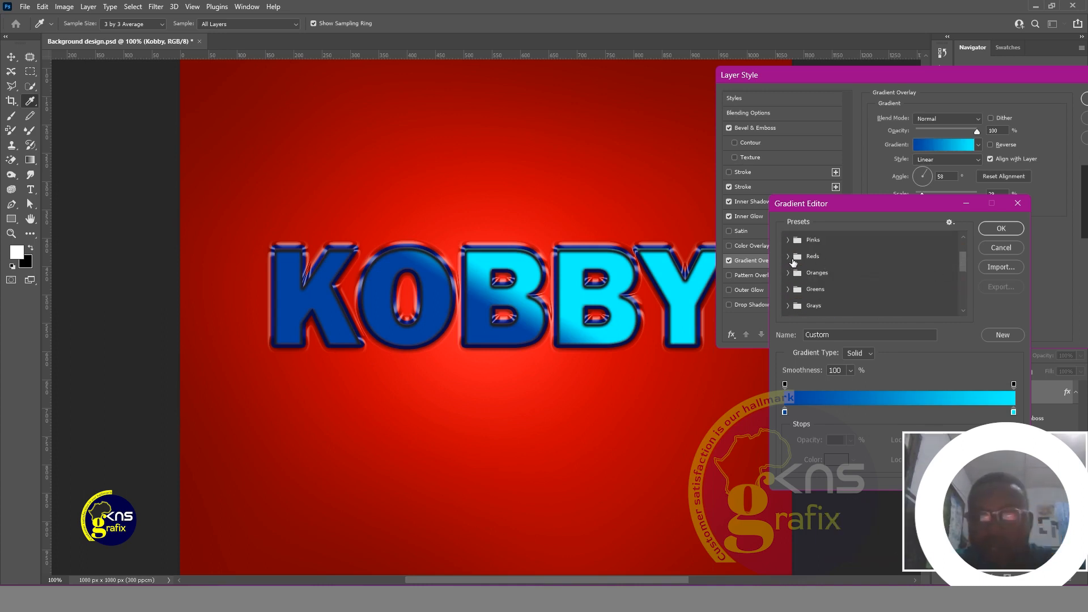
click(788, 272)
click(821, 291)
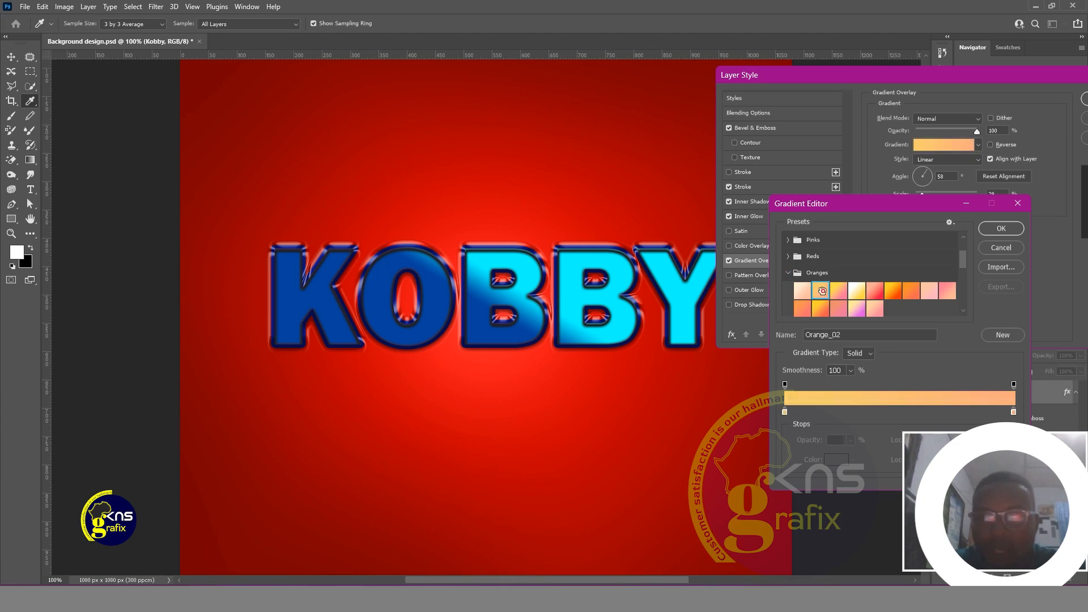
click(857, 290)
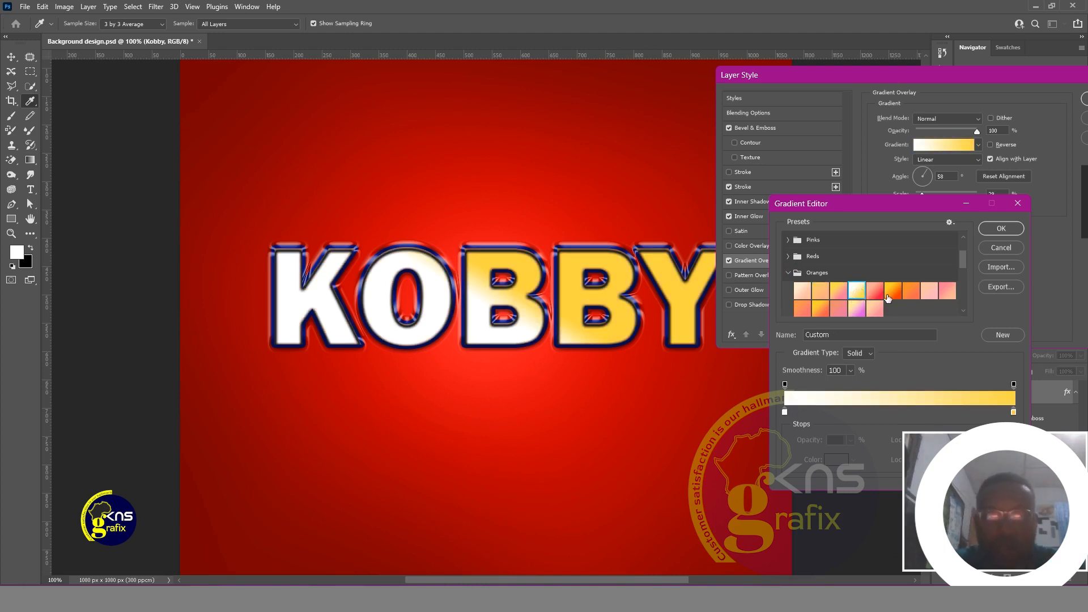
- Apply the Cloud_04 gradient preset to the Gradient Overlay and set the overlay's opacity to 21%
drag(961, 257, 959, 276)
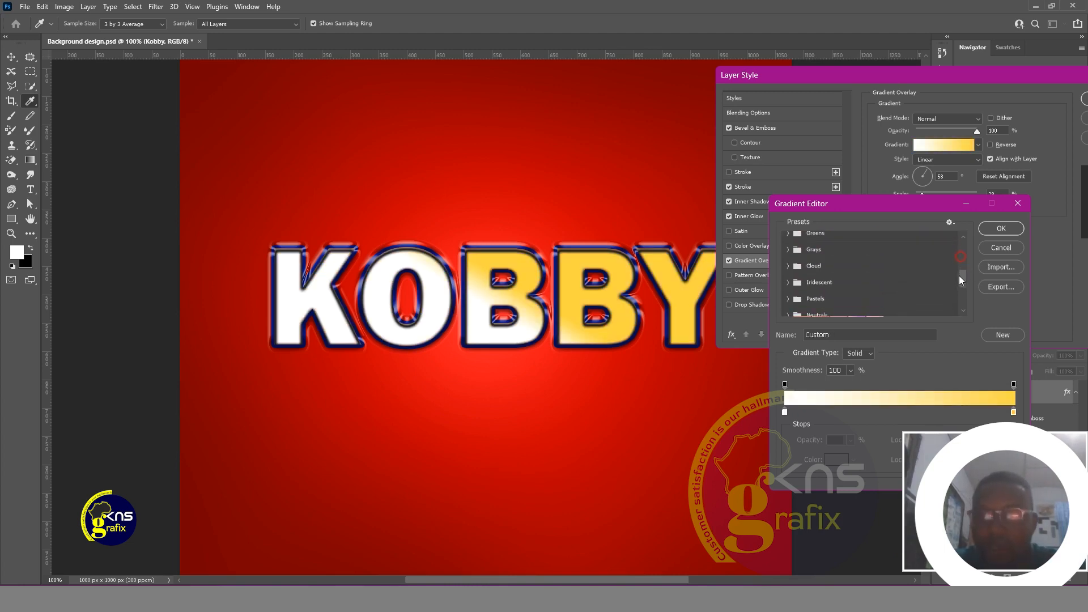
click(793, 265)
click(825, 282)
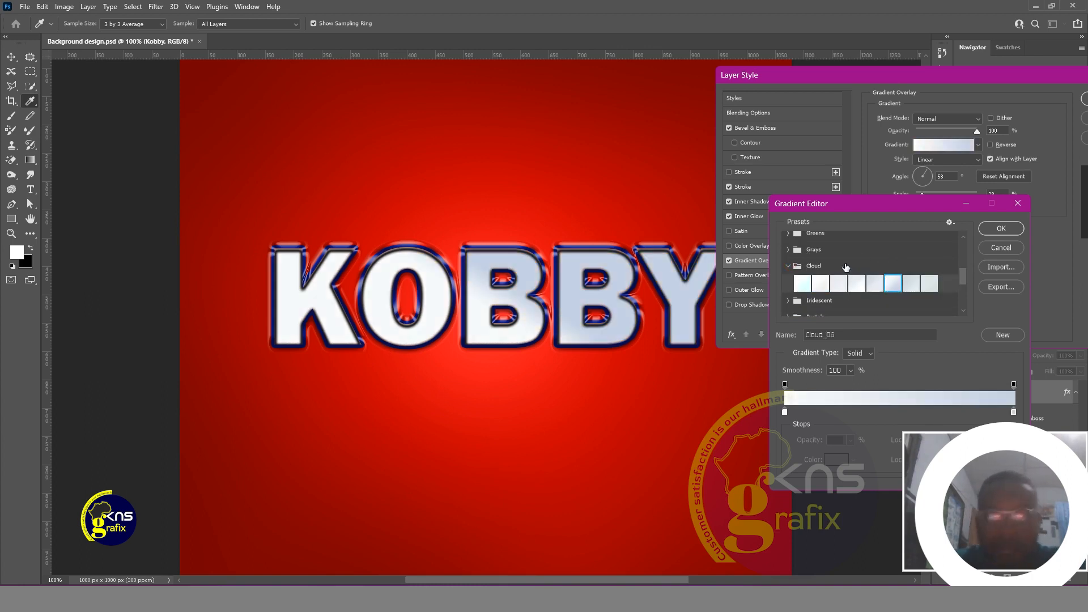
click(854, 285)
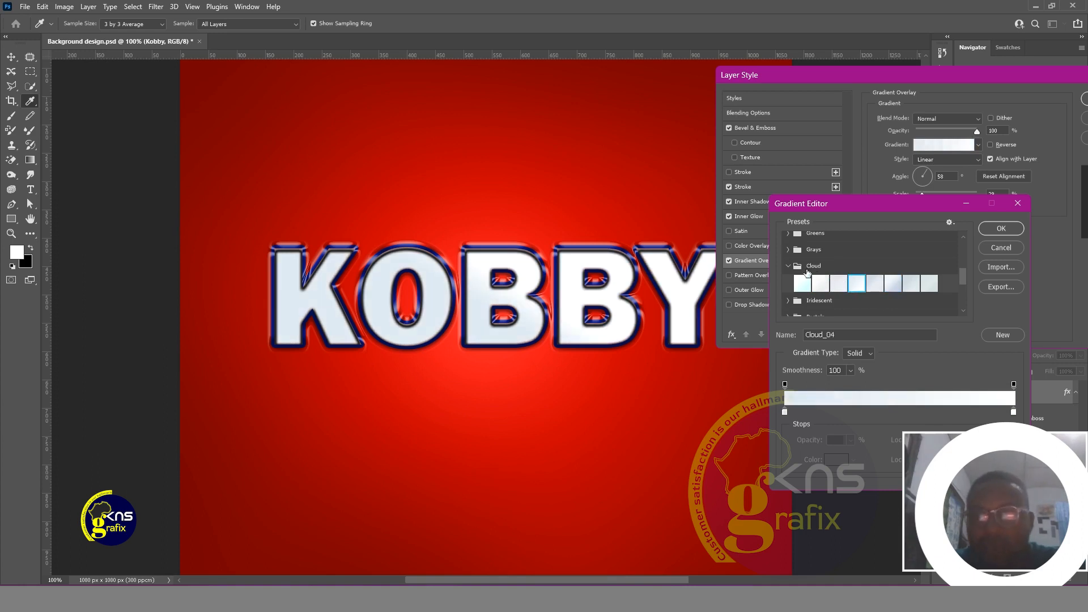
click(789, 265)
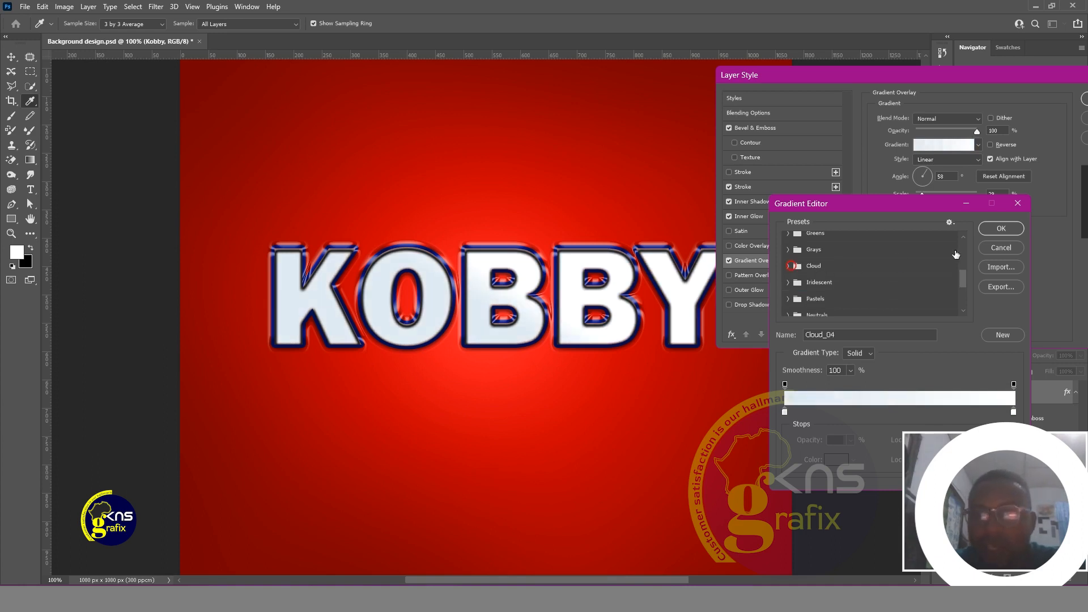
click(992, 235)
drag(972, 130, 934, 146)
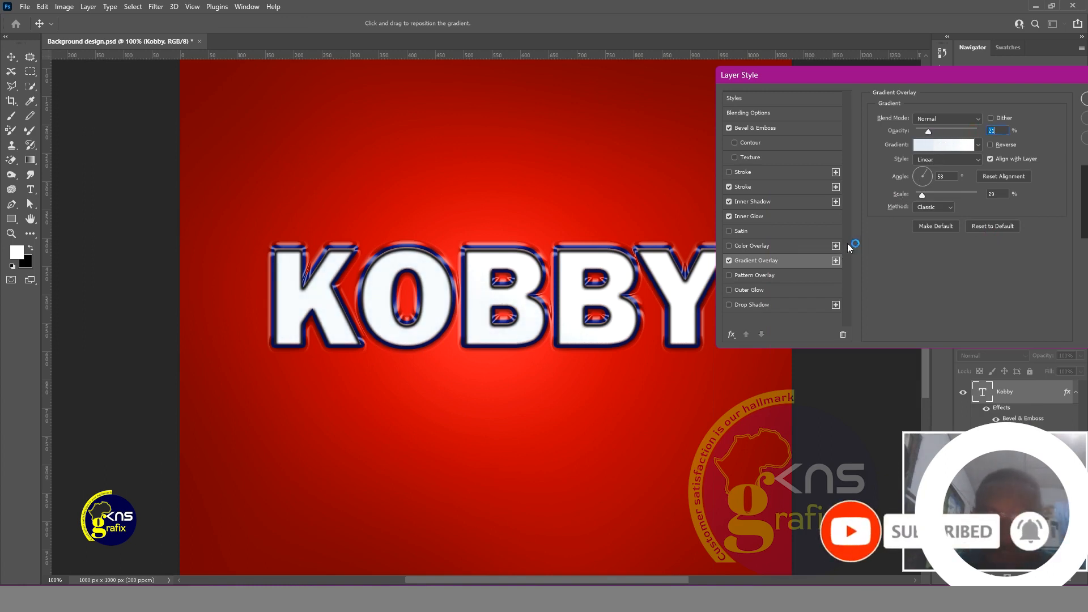
- Enable a Pattern Overlay on the text and open the Trees group of available patterns
click(729, 275)
click(767, 276)
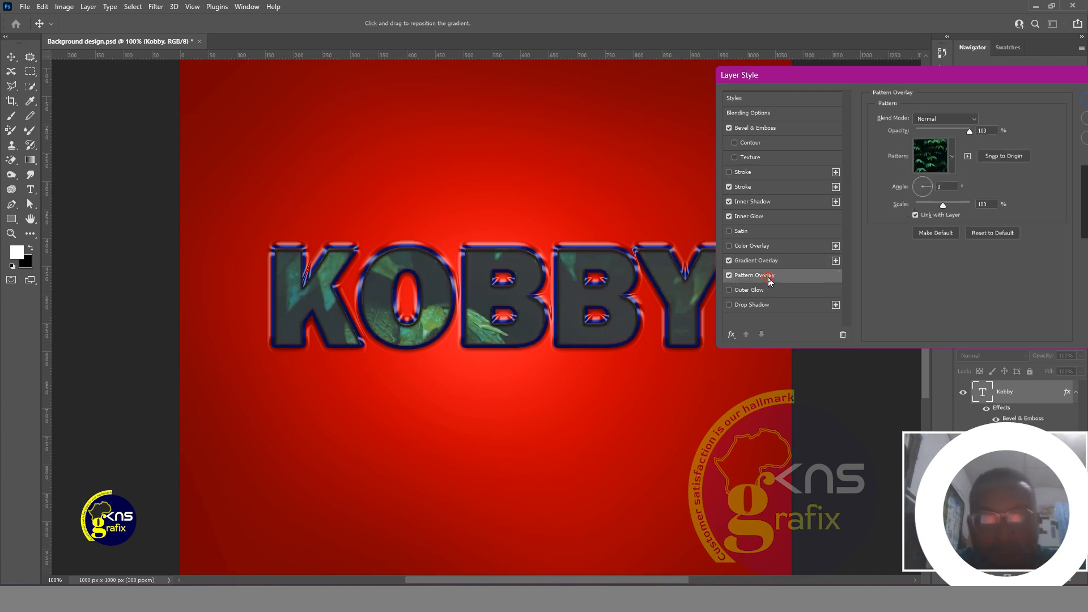
click(950, 155)
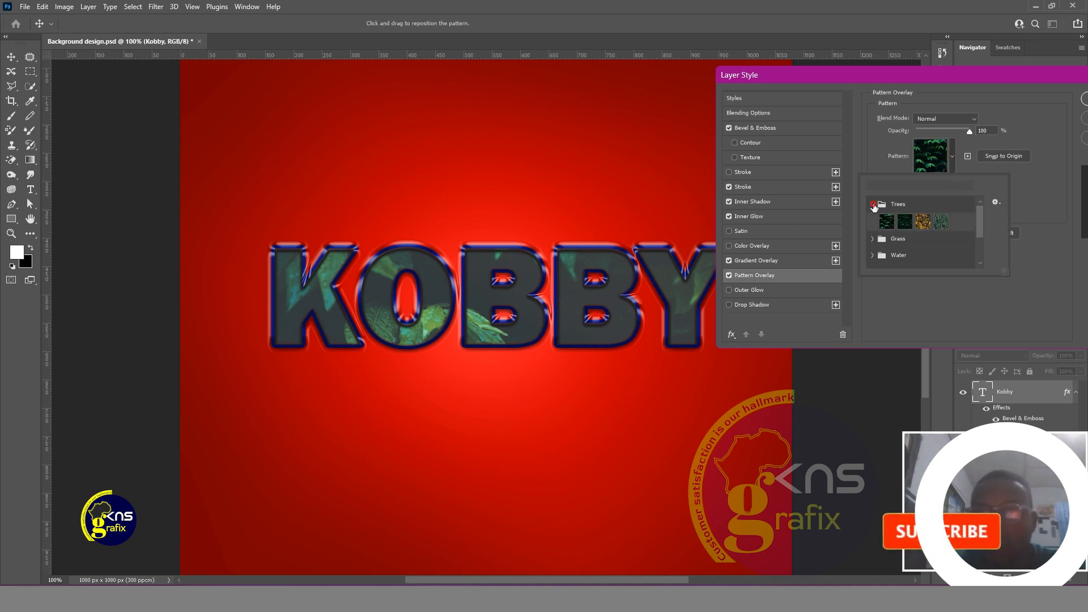
- Try Trees, Water and yellow patterns for the Pattern Overlay and settle on the red, yellow and green geometric one
click(941, 221)
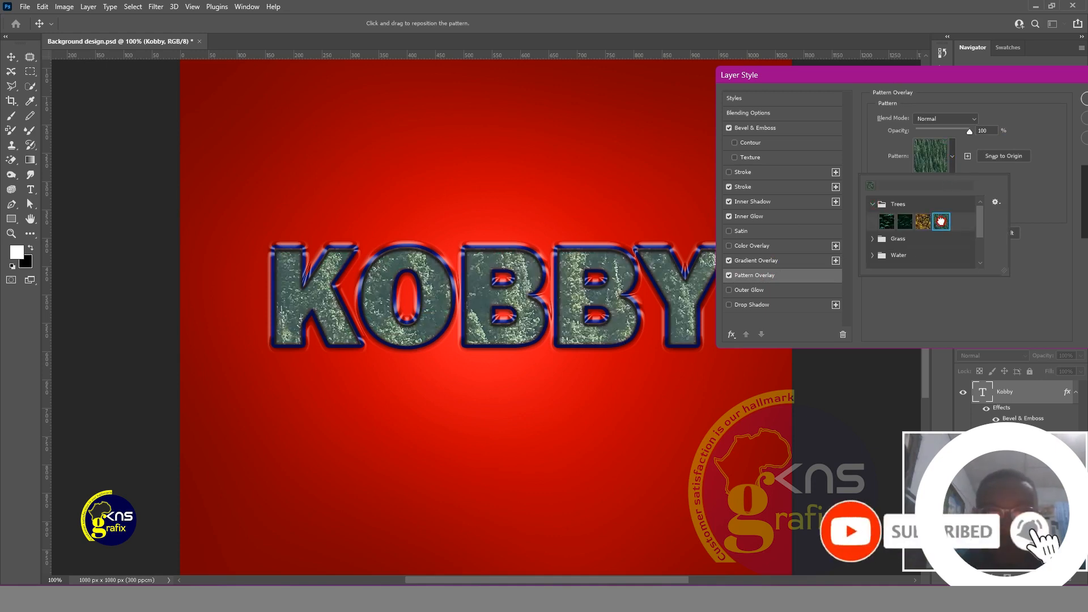
scroll(982, 222, down, 1)
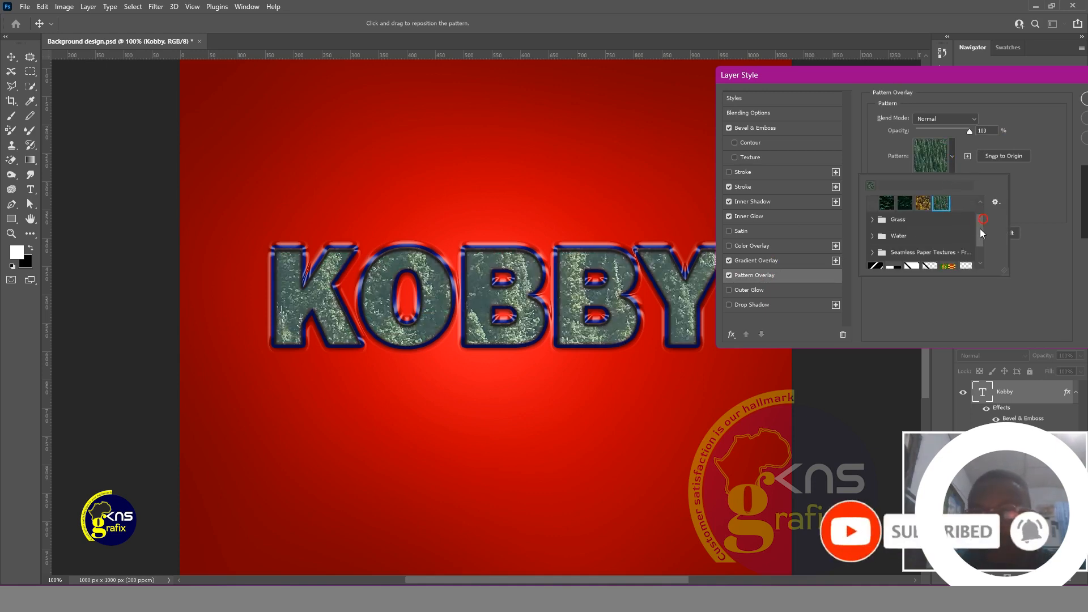
click(873, 236)
click(905, 253)
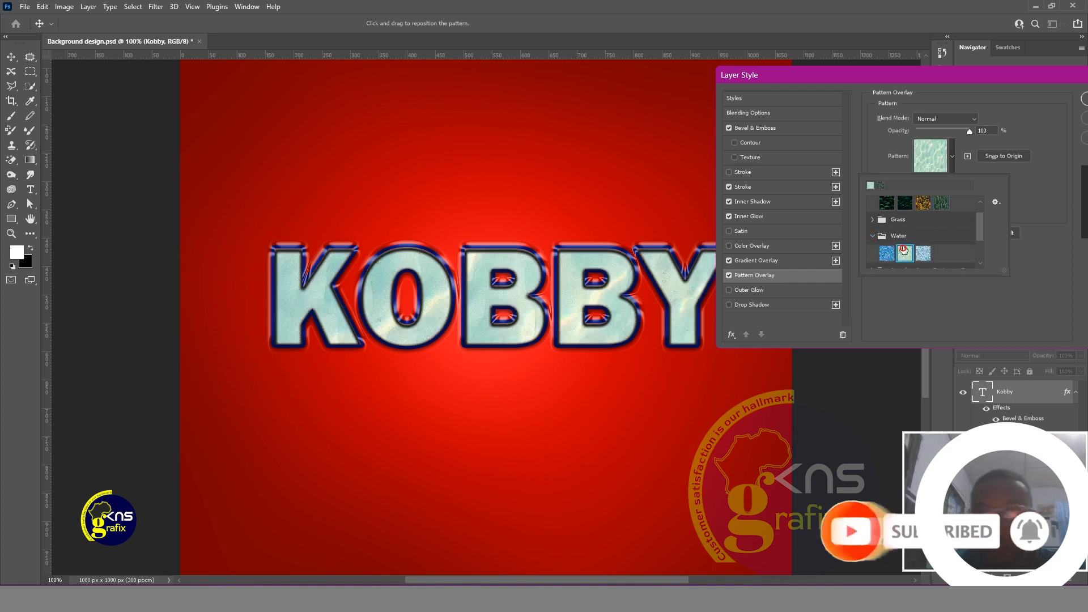
drag(977, 225, 985, 236)
click(923, 224)
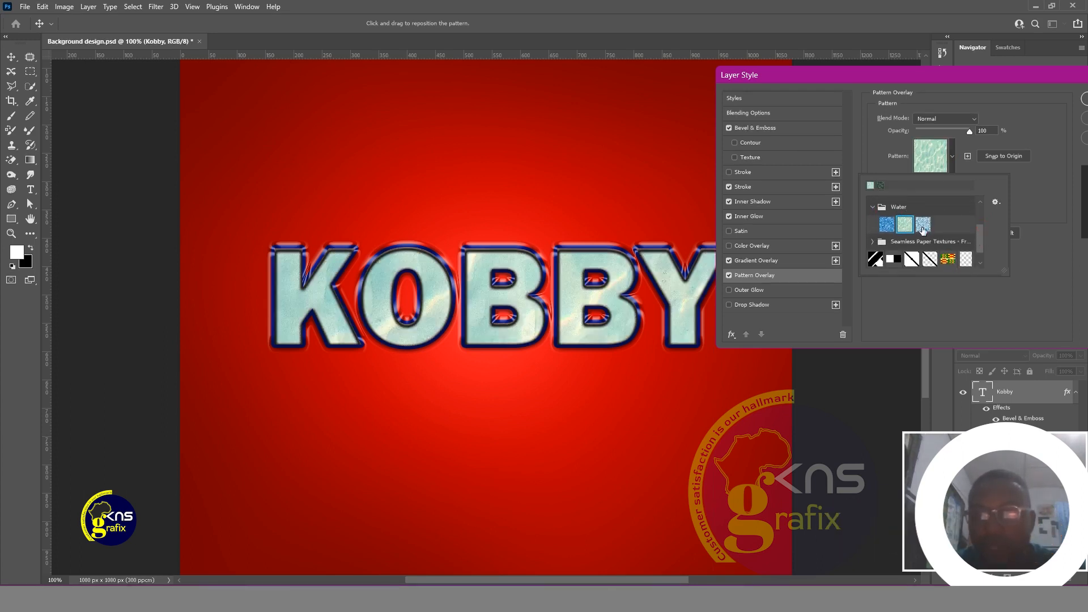
drag(979, 231, 979, 241)
click(912, 259)
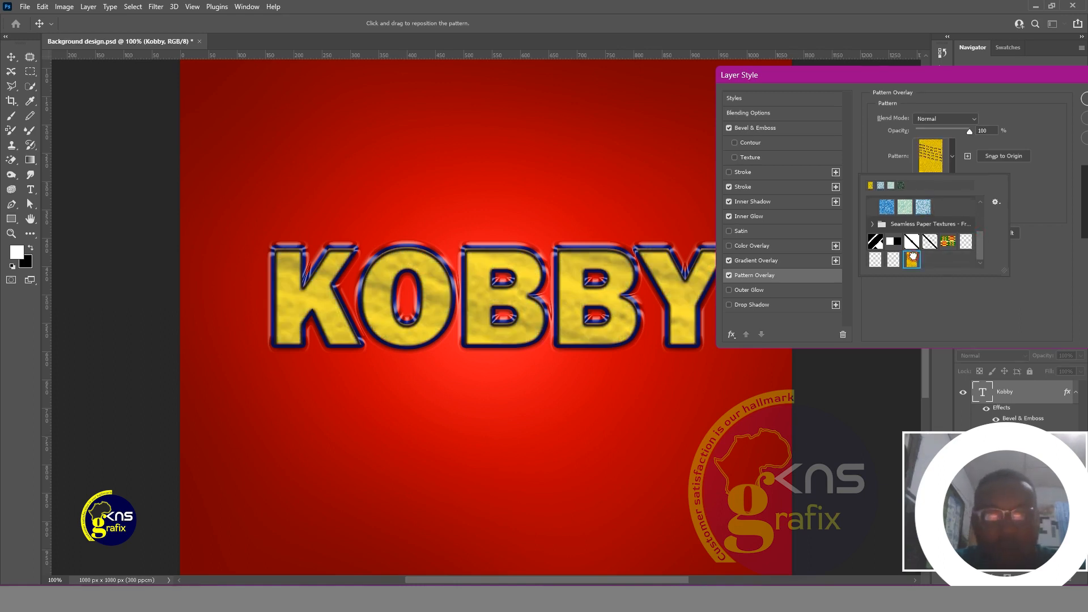
click(947, 241)
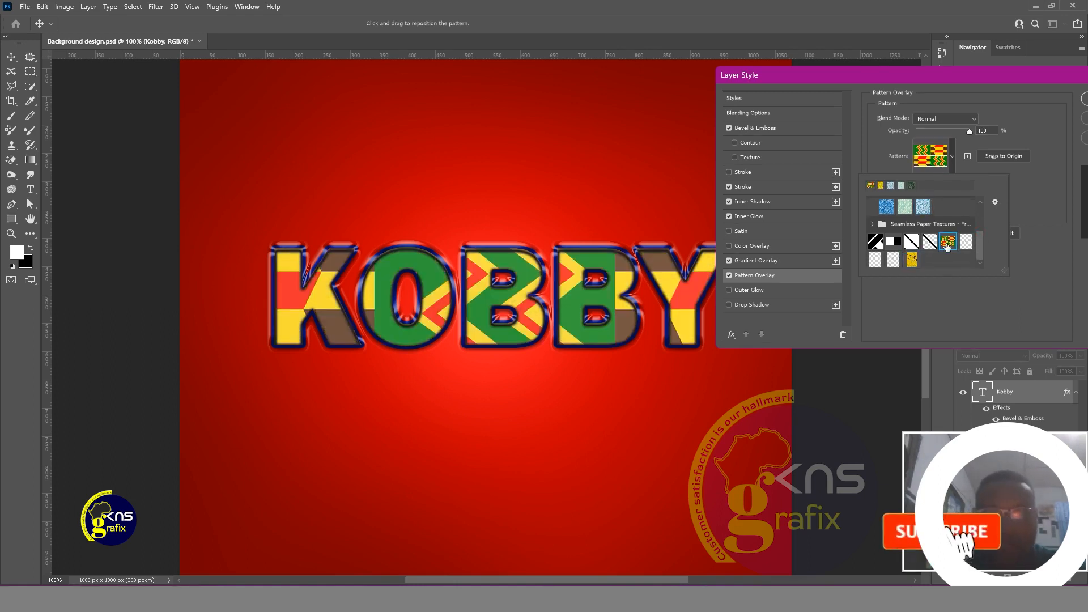
- Try the blank white, slanted HIGHFLYERS text and black-and-white patterns for the Pattern Overlay
click(966, 241)
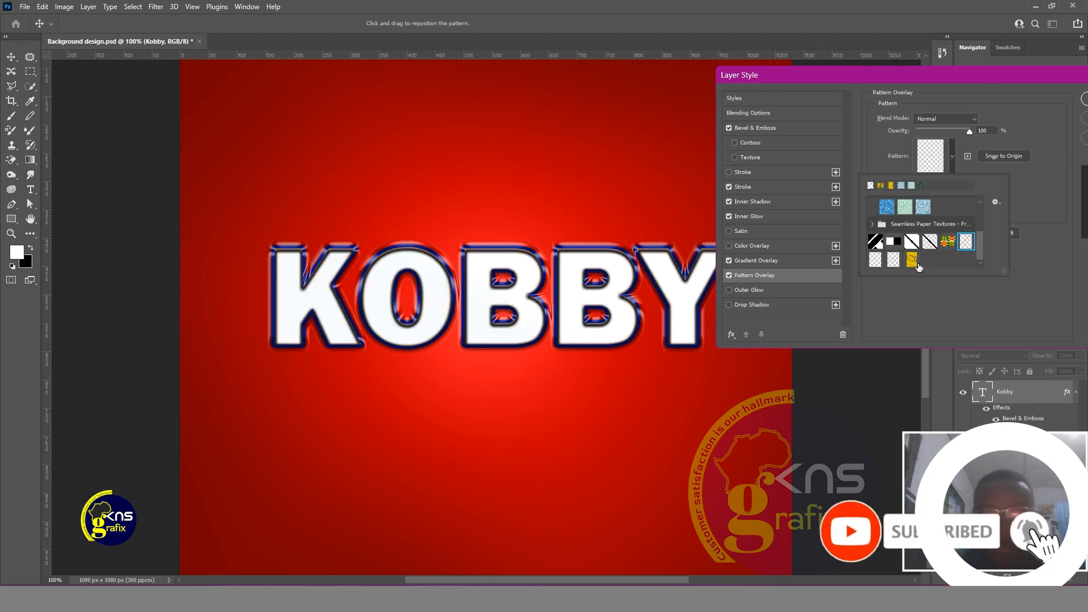
click(894, 262)
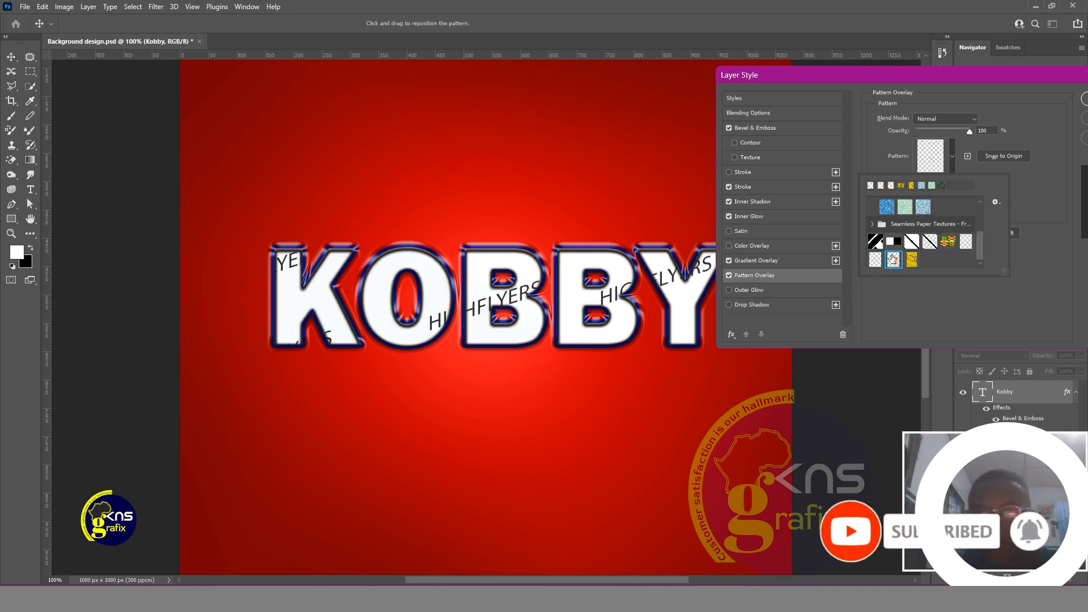
click(893, 242)
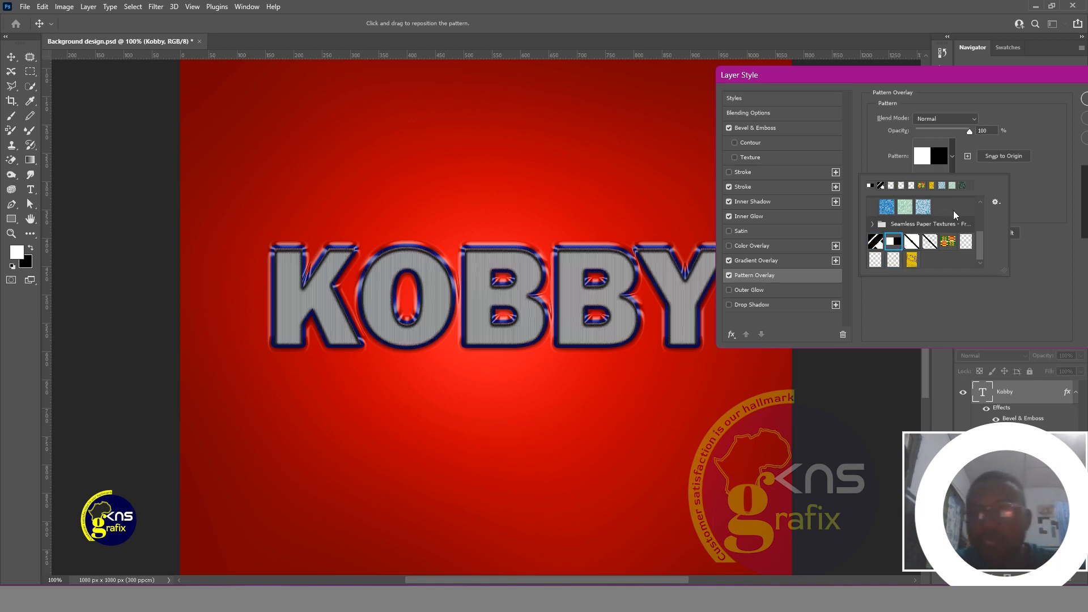
- Apply the pale blue water pattern to the Pattern Overlay and set its opacity to 29%
click(922, 207)
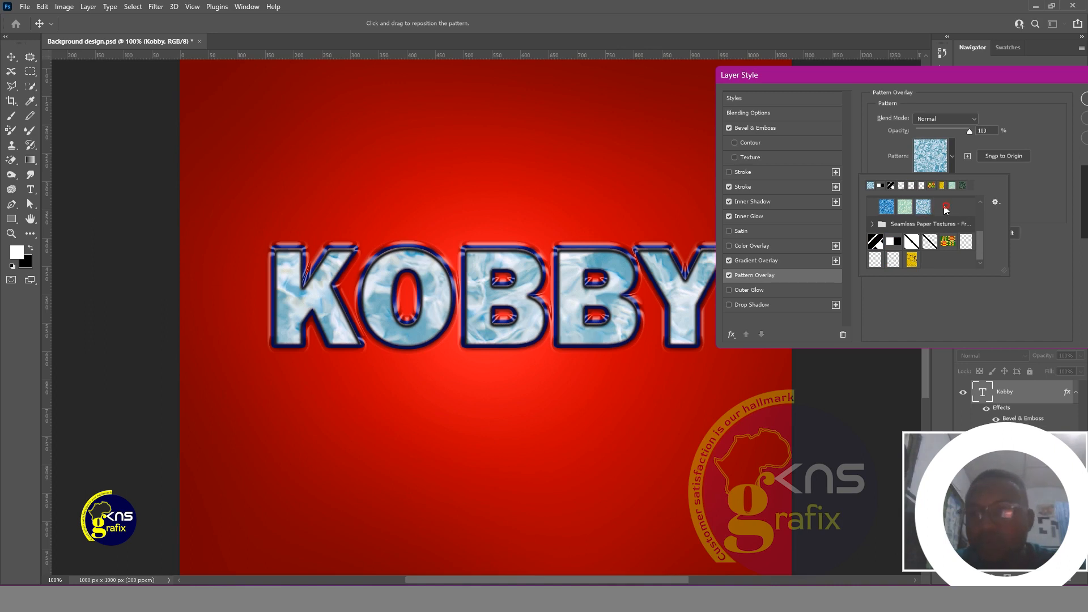
click(930, 206)
click(986, 148)
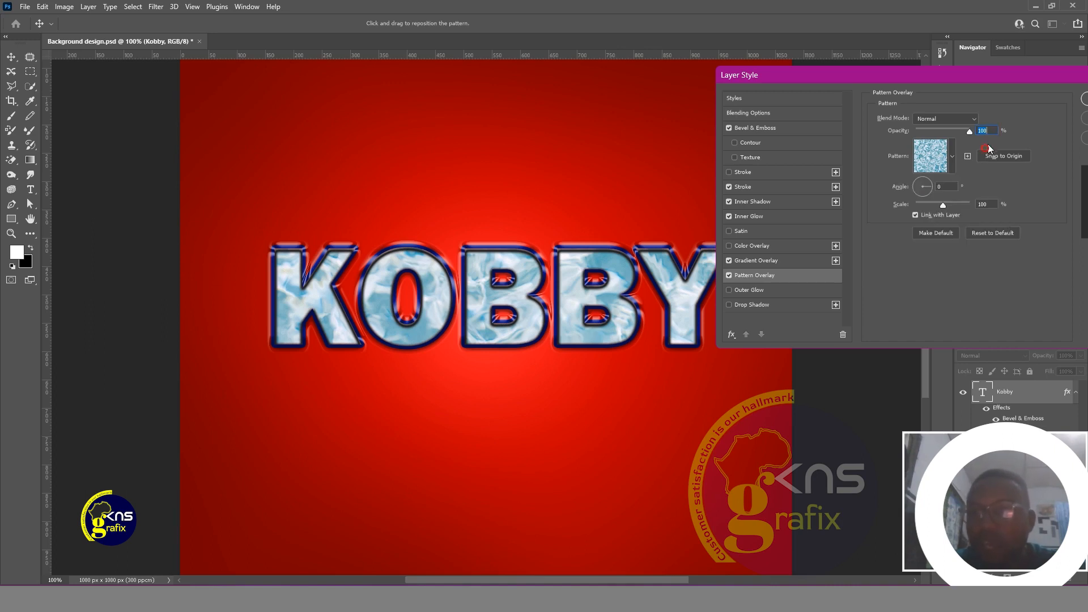
drag(963, 131, 932, 131)
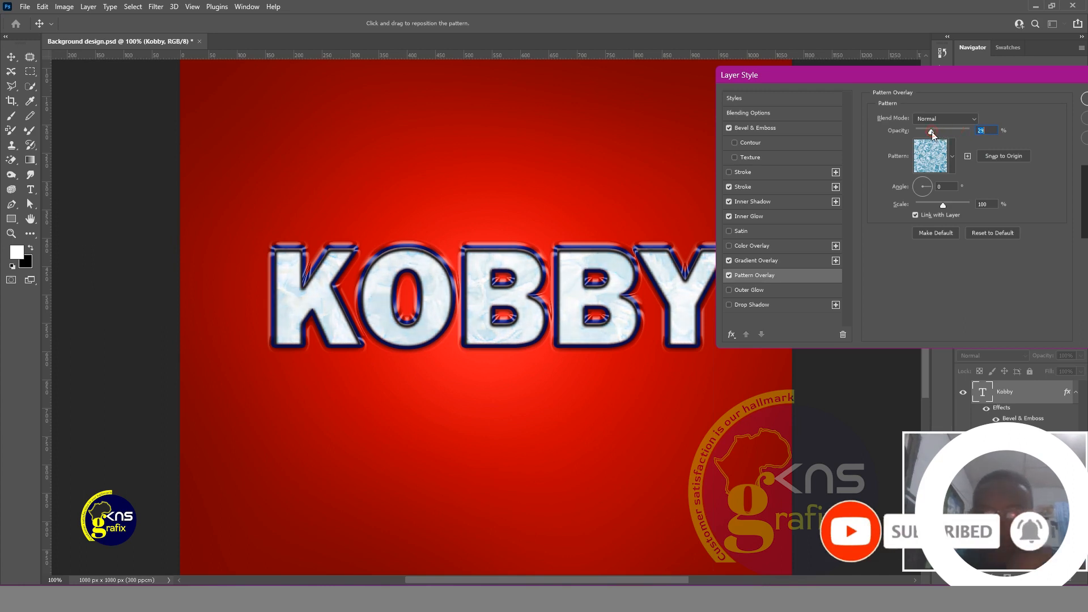
- Try an Outer Glow on the text with its glow color set to bright red
click(730, 290)
click(749, 290)
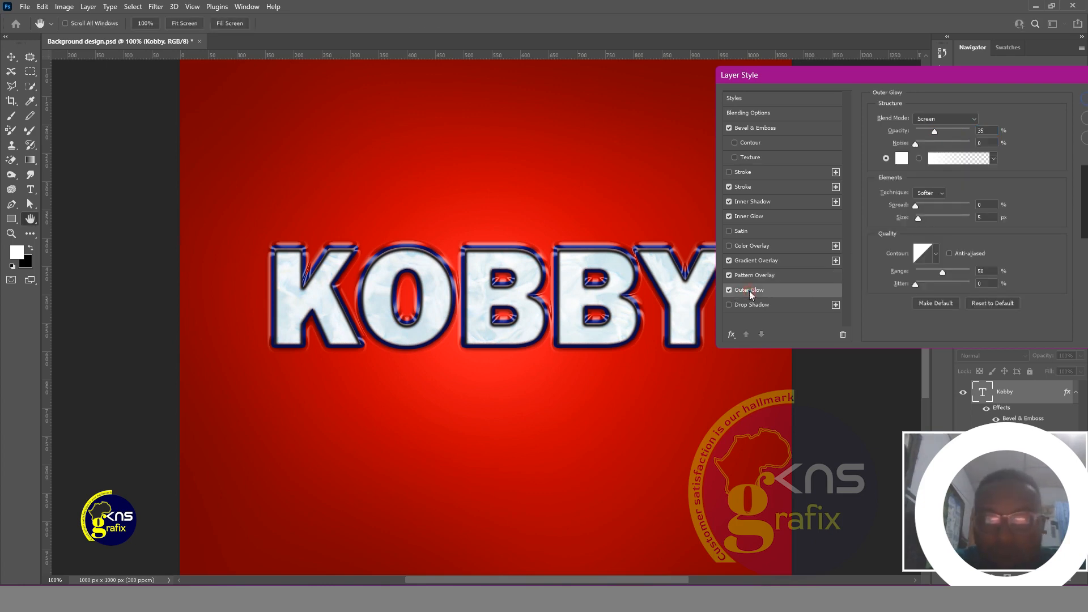
click(902, 159)
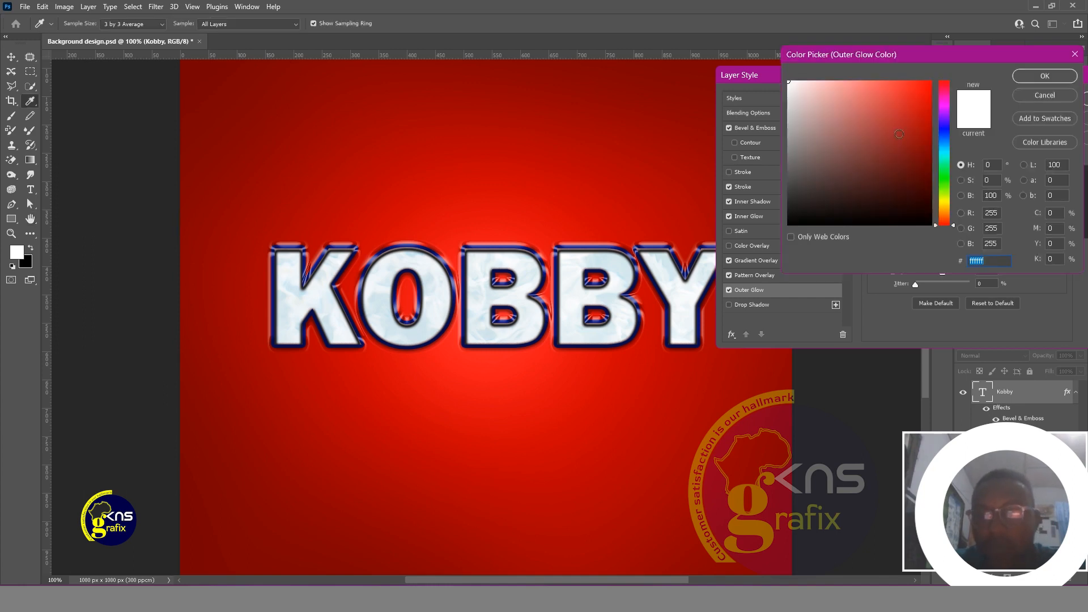
click(910, 102)
click(1045, 76)
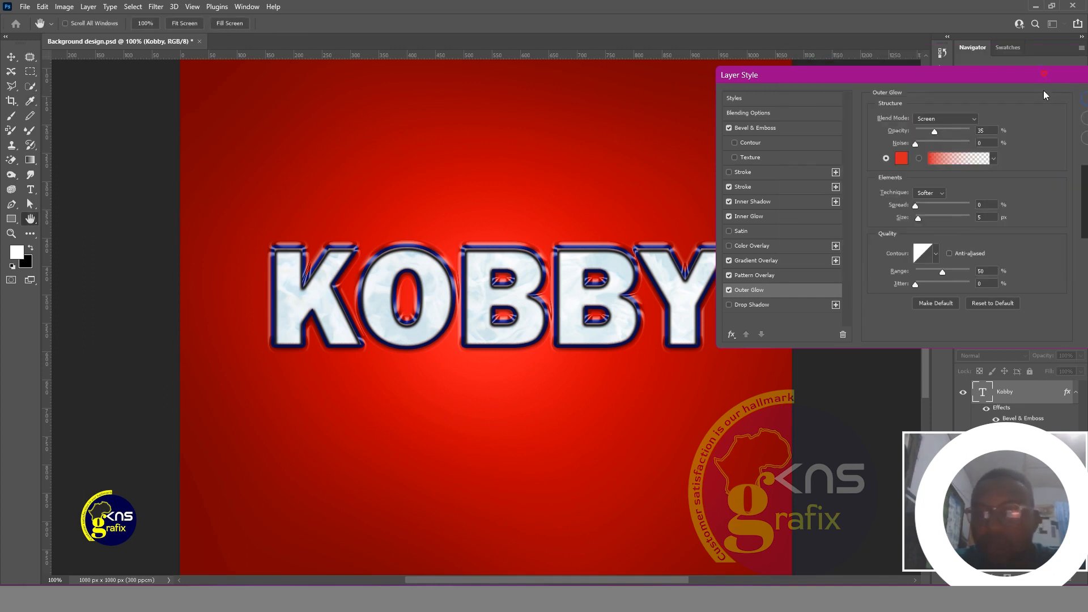
- Set the Outer Glow's blend mode to Normal, its opacity to 100% and its noise to 6%
click(944, 123)
click(931, 125)
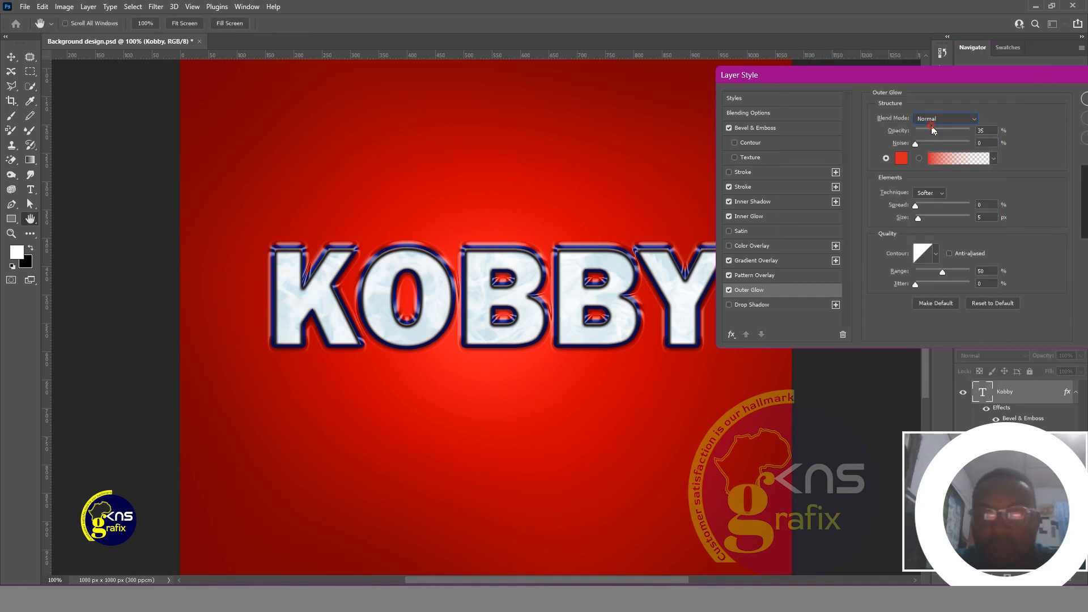
mouse_move(934, 132)
mouse_down()
mouse_move(971, 131)
mouse_move(930, 144)
mouse_up()
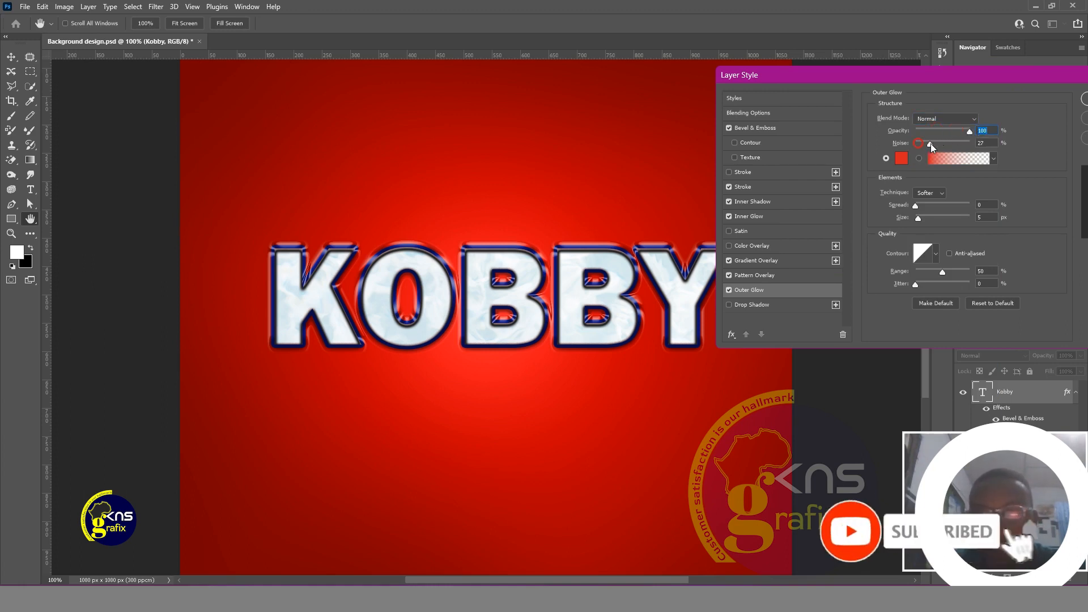
click(919, 144)
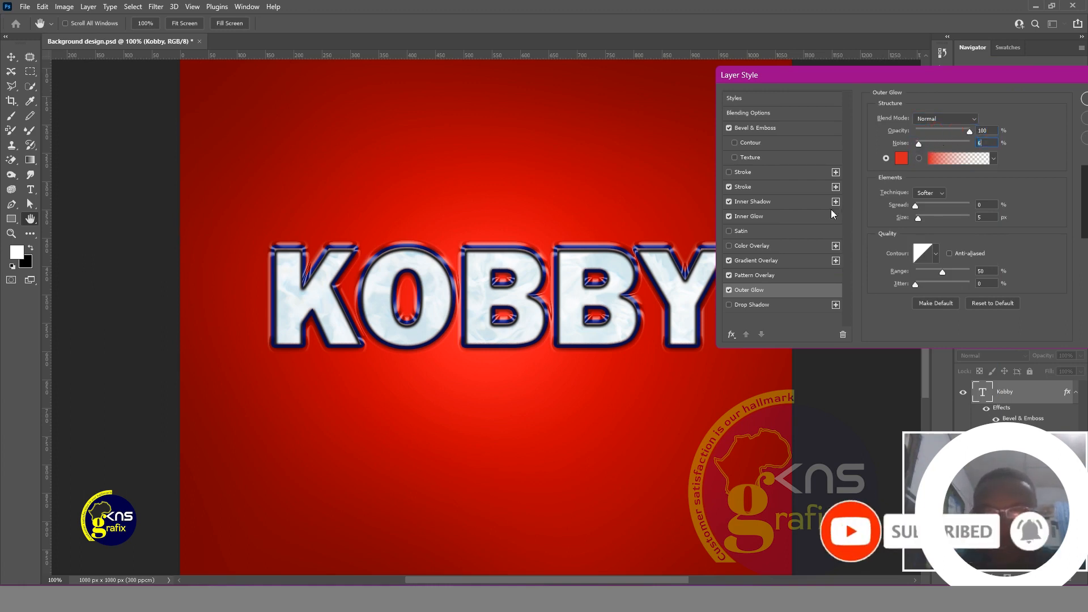
- Toggle the Outer Glow to compare the text with and without it, and leave it disabled
click(729, 290)
click(729, 290)
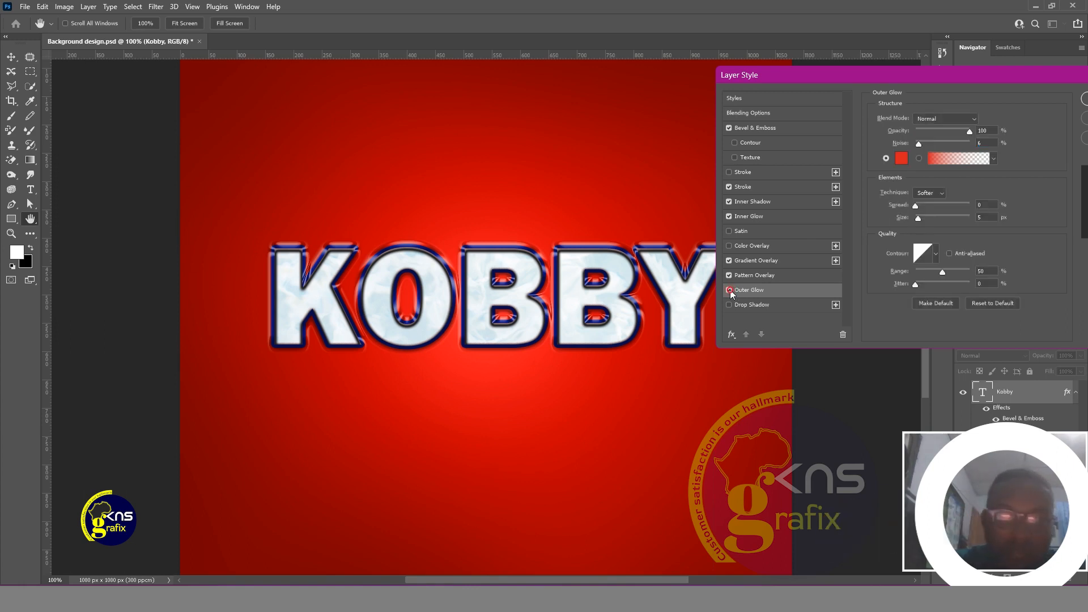
click(730, 291)
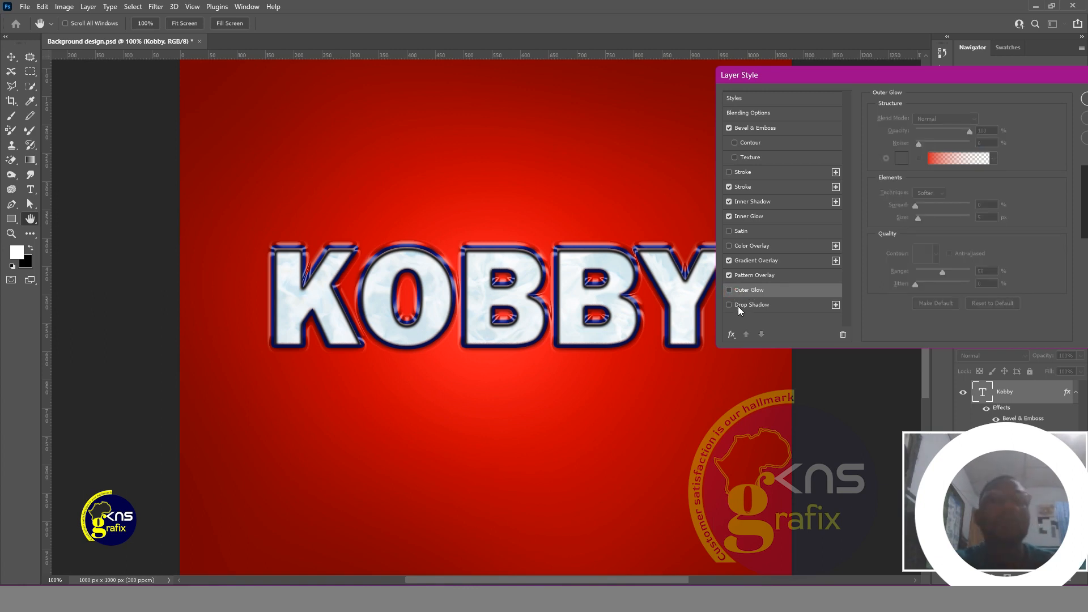
- Enable a Drop Shadow on the text with Normal blend mode and 100% opacity
click(730, 305)
click(753, 306)
drag(841, 78, 869, 68)
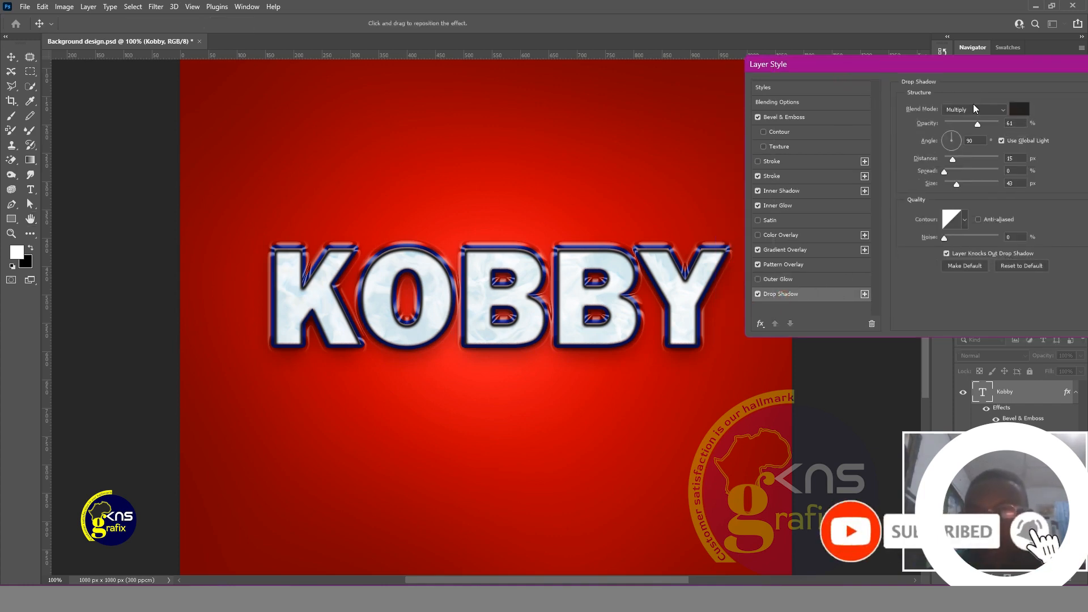
click(975, 110)
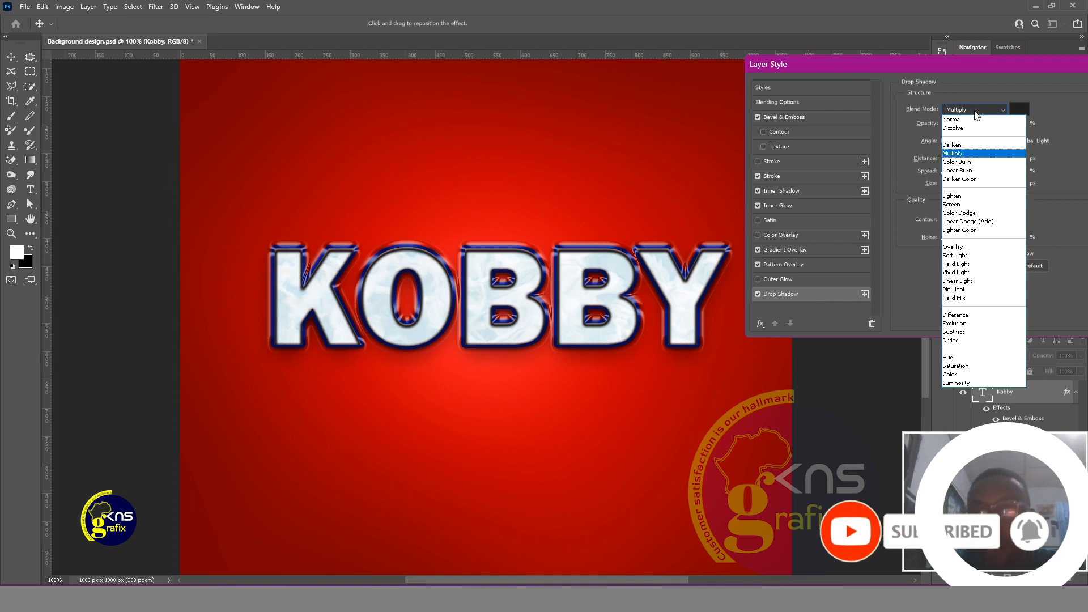
click(963, 120)
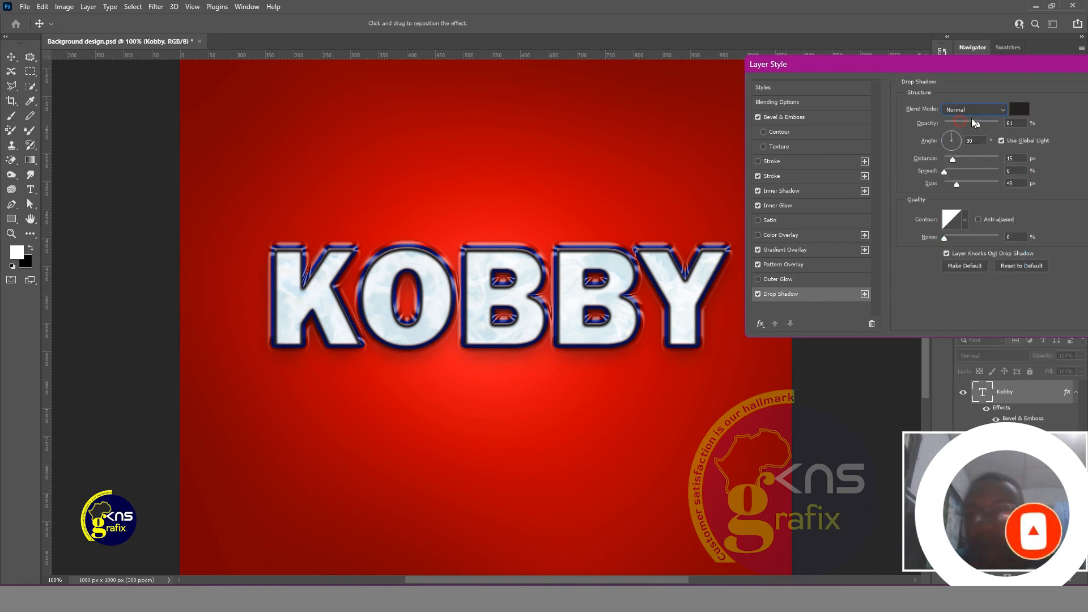
click(1017, 123)
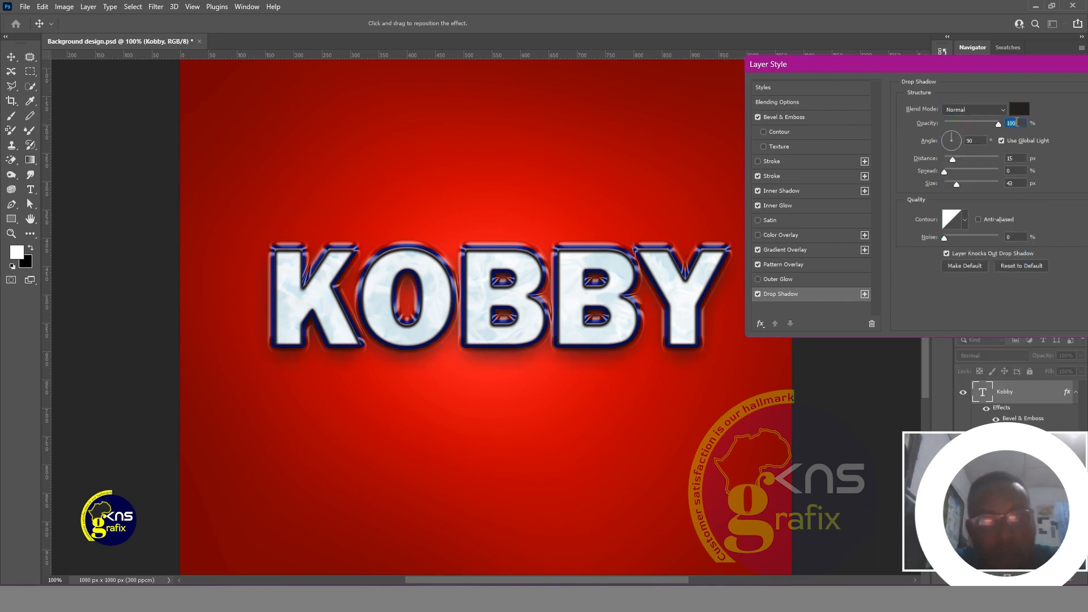
- Adjust the Drop Shadow to a 3° angle, 17 px distance, 14% spread and 10 px size
mouse_move(950, 160)
mouse_down()
mouse_move(939, 189)
mouse_move(968, 185)
mouse_move(946, 159)
mouse_up()
click(958, 159)
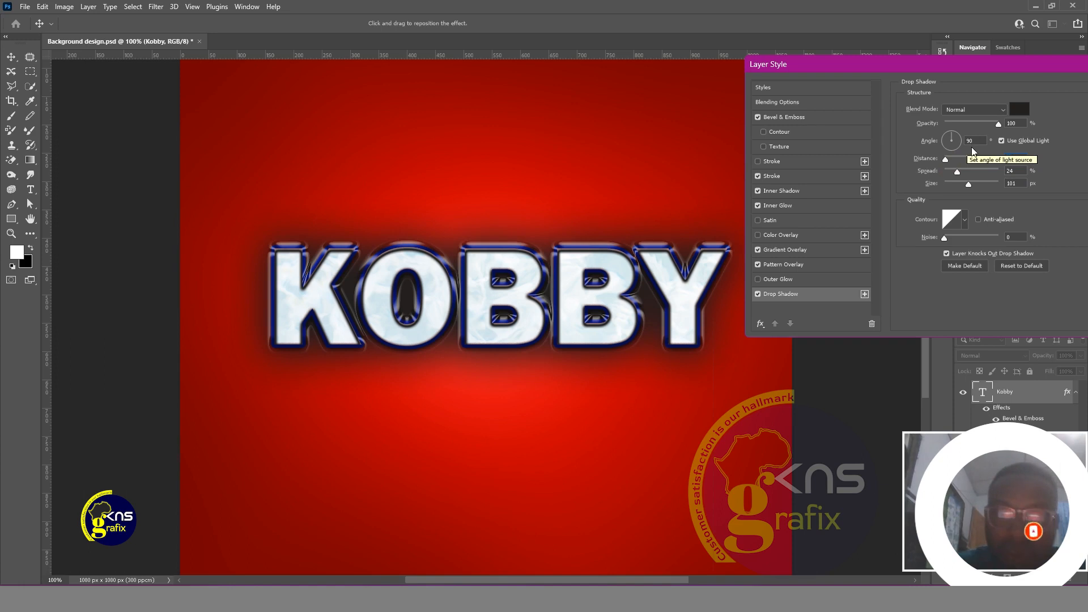
drag(945, 159, 959, 160)
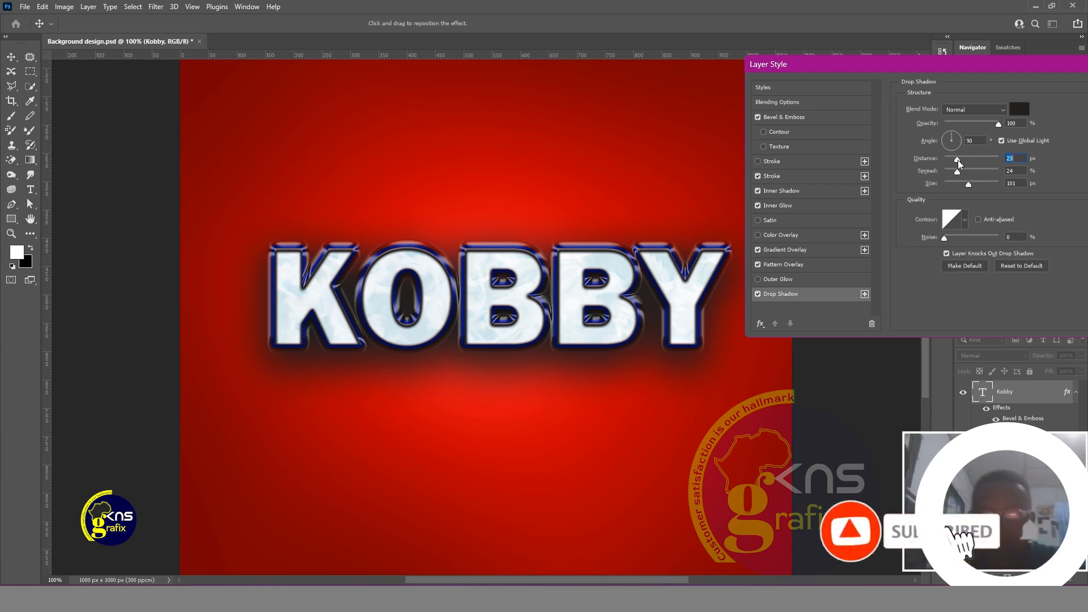
drag(957, 160, 950, 182)
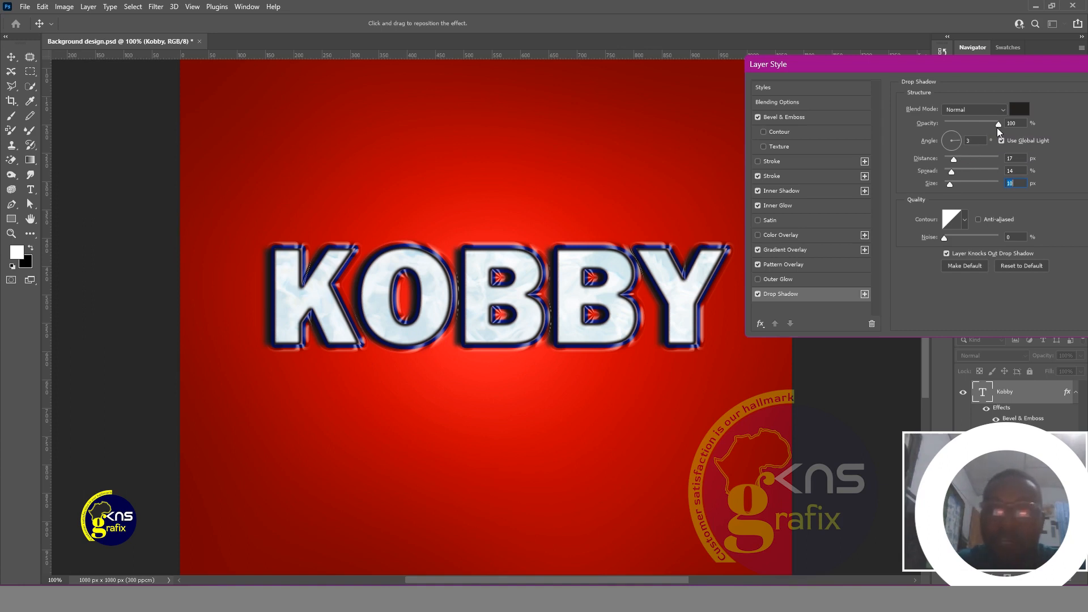
- Soften the Drop Shadow to 23% opacity, with 21% spread and 68 px size
drag(999, 124, 975, 125)
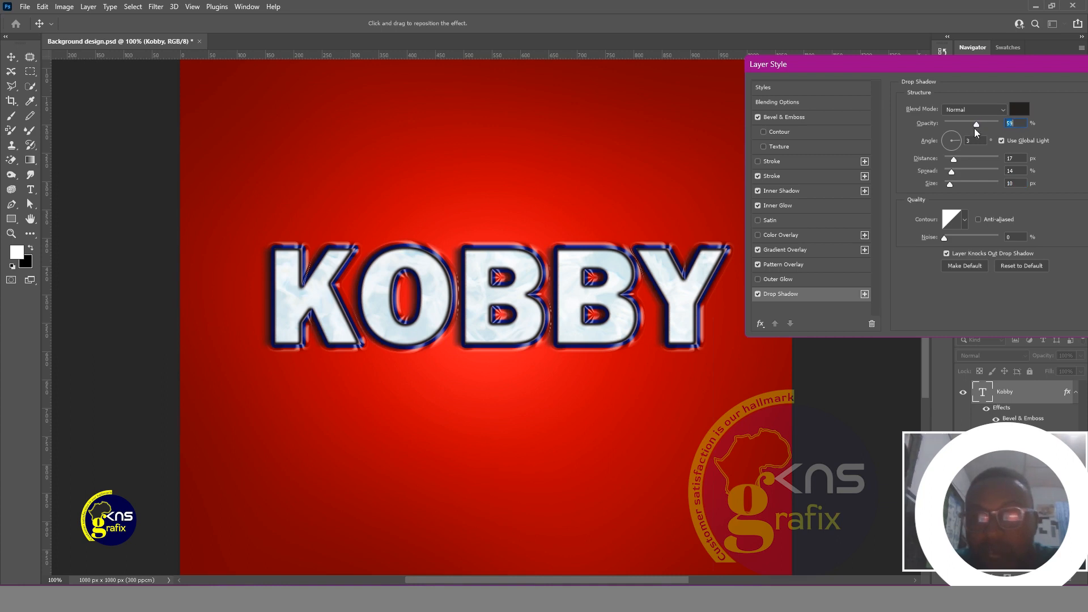
drag(952, 173, 962, 183)
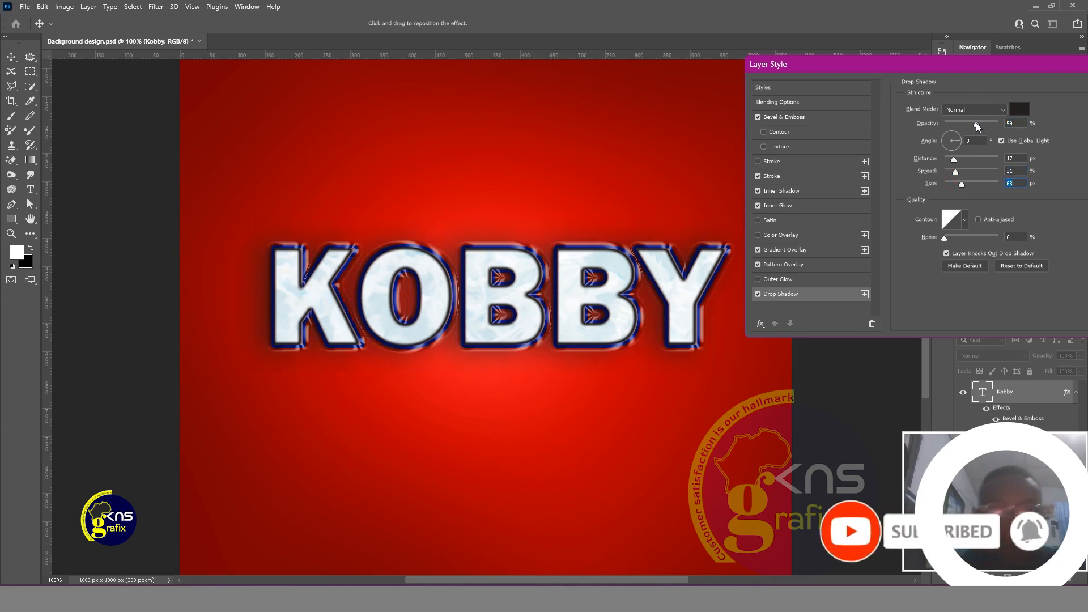
drag(975, 124, 958, 125)
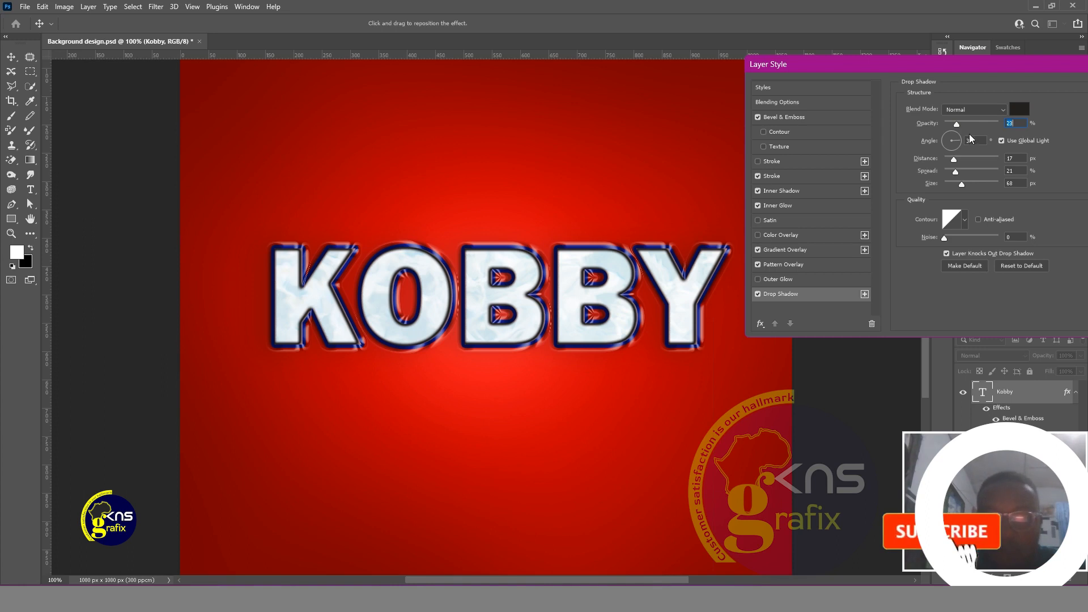
- Turn off the text's Stroke, Inner Glow, Inner Shadow and Bevel & Emboss effects
click(757, 176)
click(757, 195)
click(758, 205)
click(757, 191)
click(758, 116)
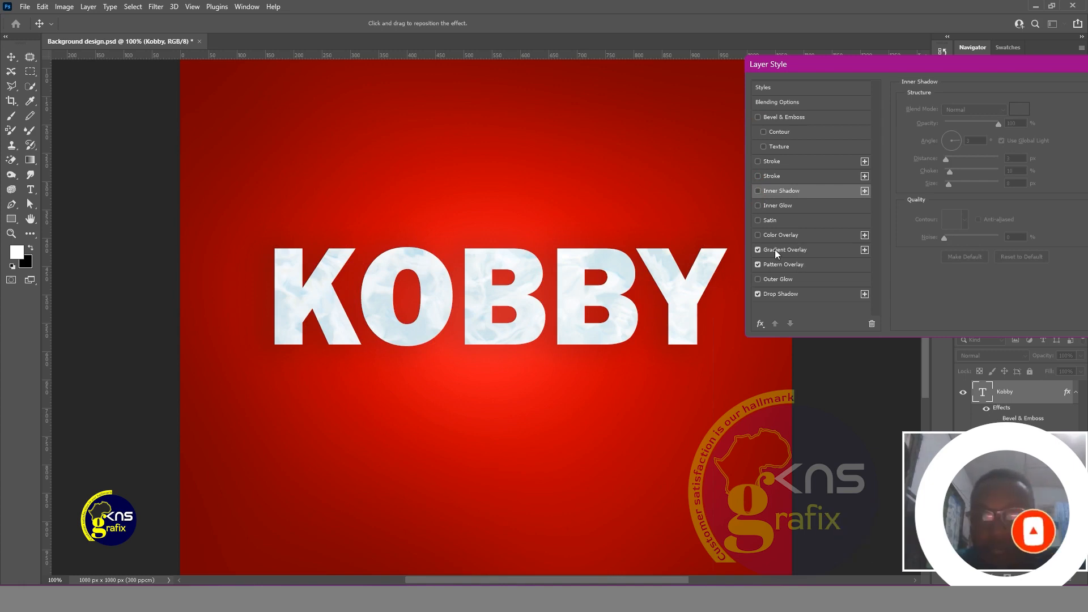
- Enable a Color Overlay on the text in dark red 990000, sampled from the background
click(757, 235)
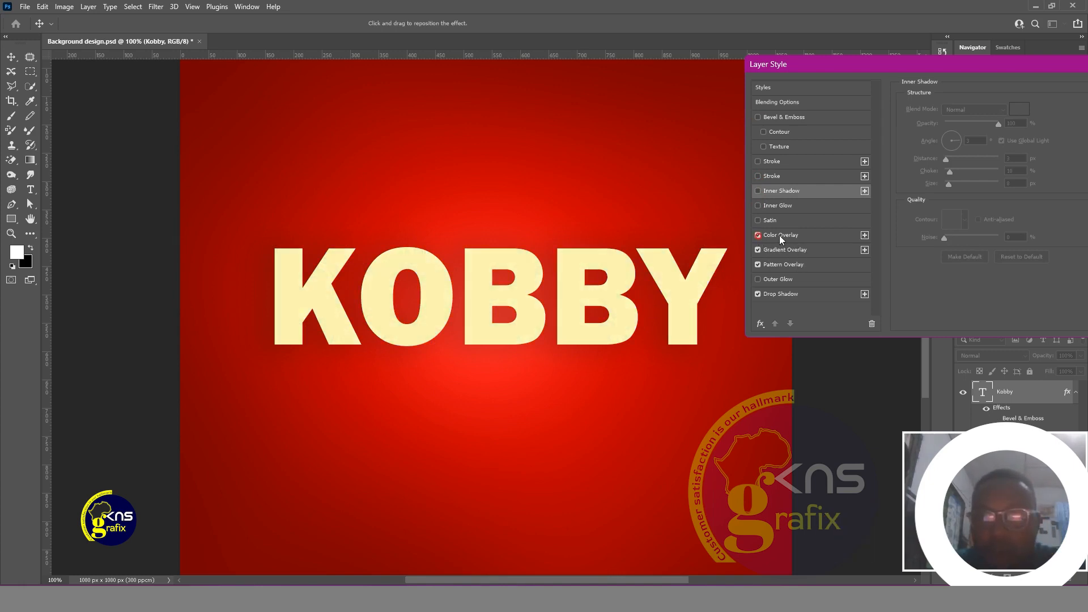
click(779, 236)
click(1015, 114)
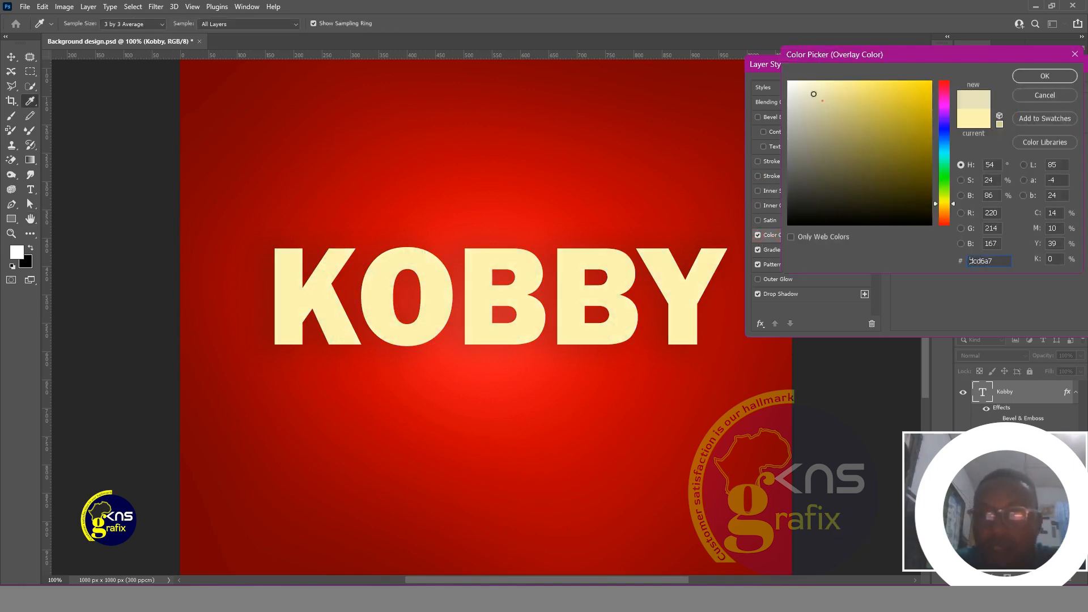
click(875, 146)
click(611, 120)
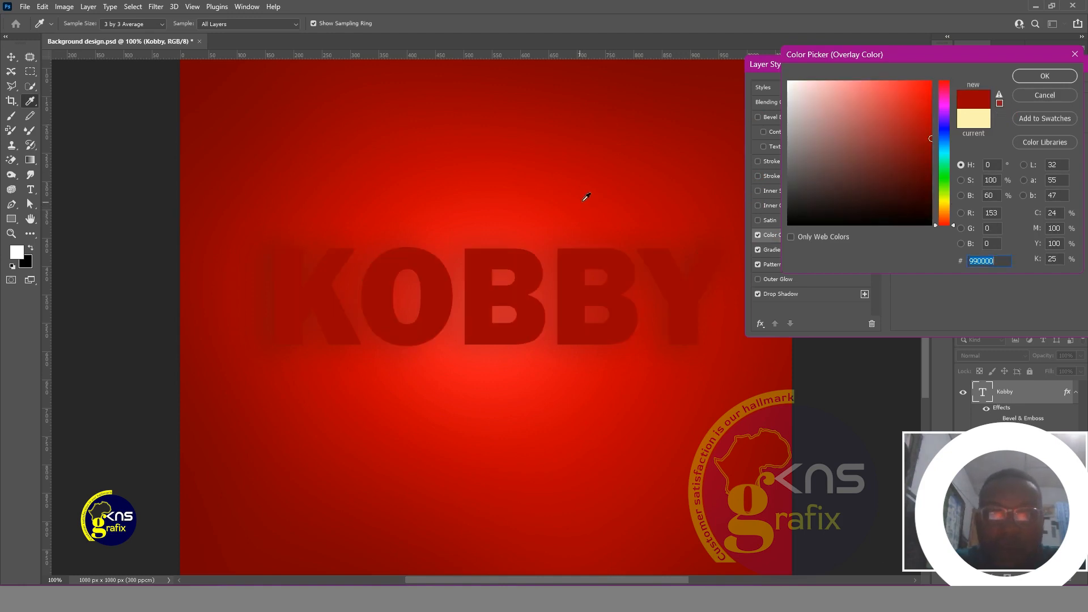
click(1044, 80)
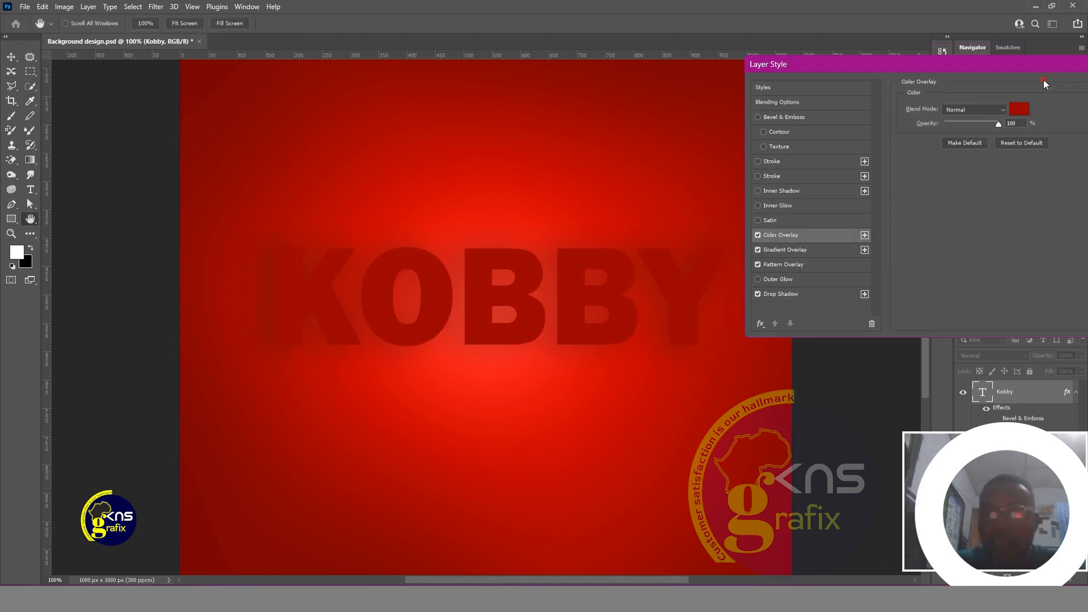
- Raise the Drop Shadow's opacity and change its color to white (ffffff)
click(817, 294)
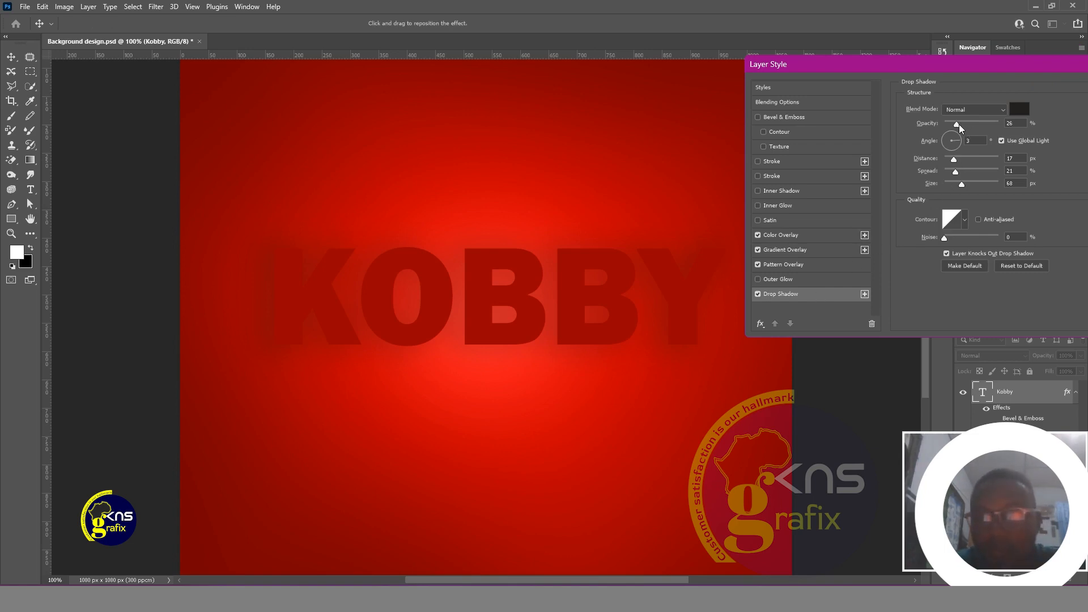
drag(973, 125, 973, 124)
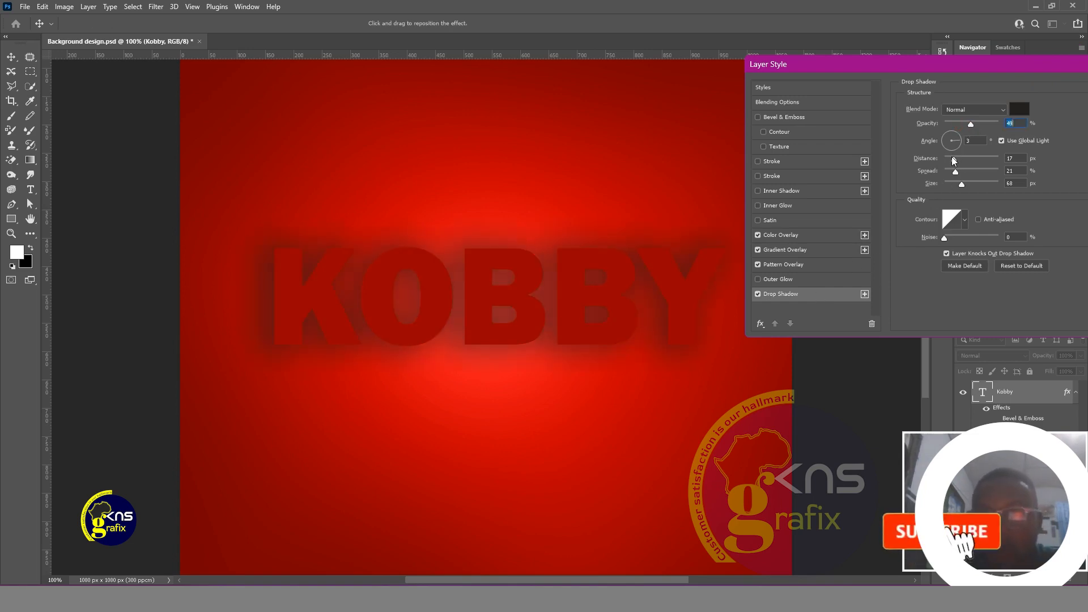
click(1020, 108)
click(790, 97)
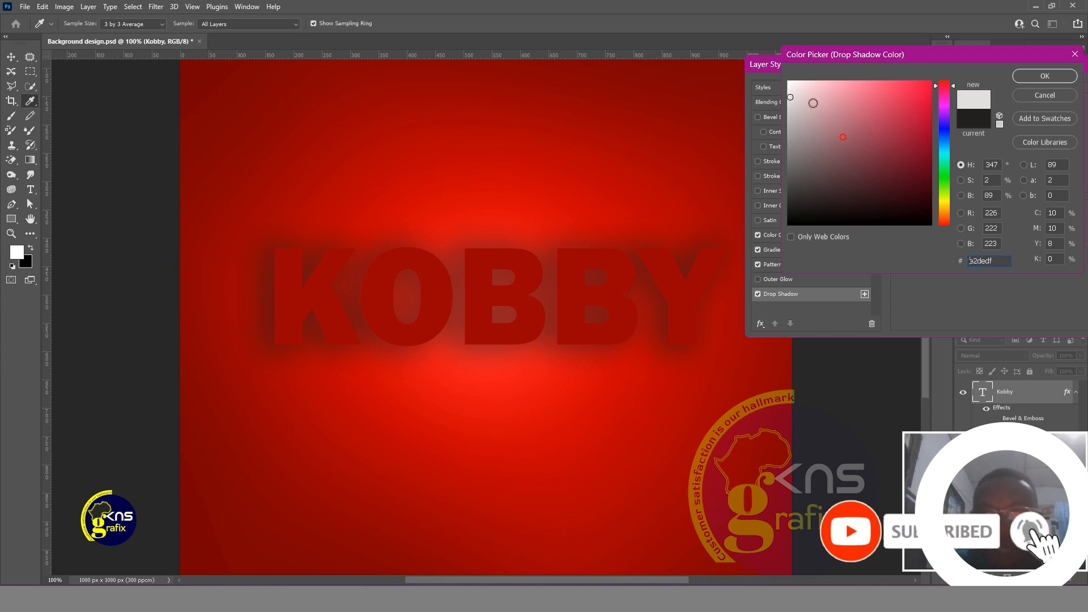
drag(831, 118, 777, 73)
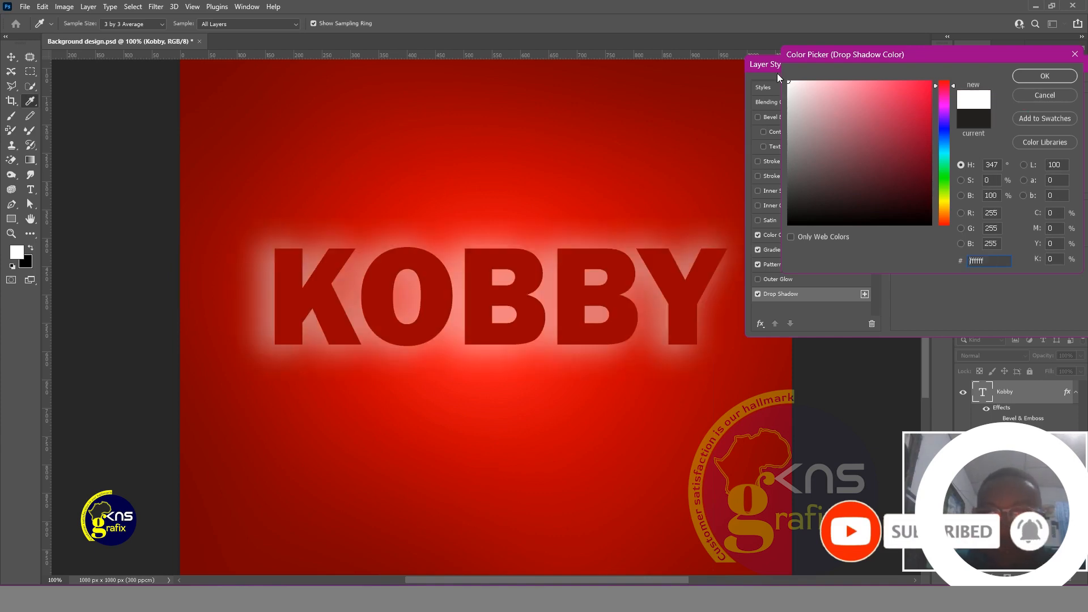
click(1036, 76)
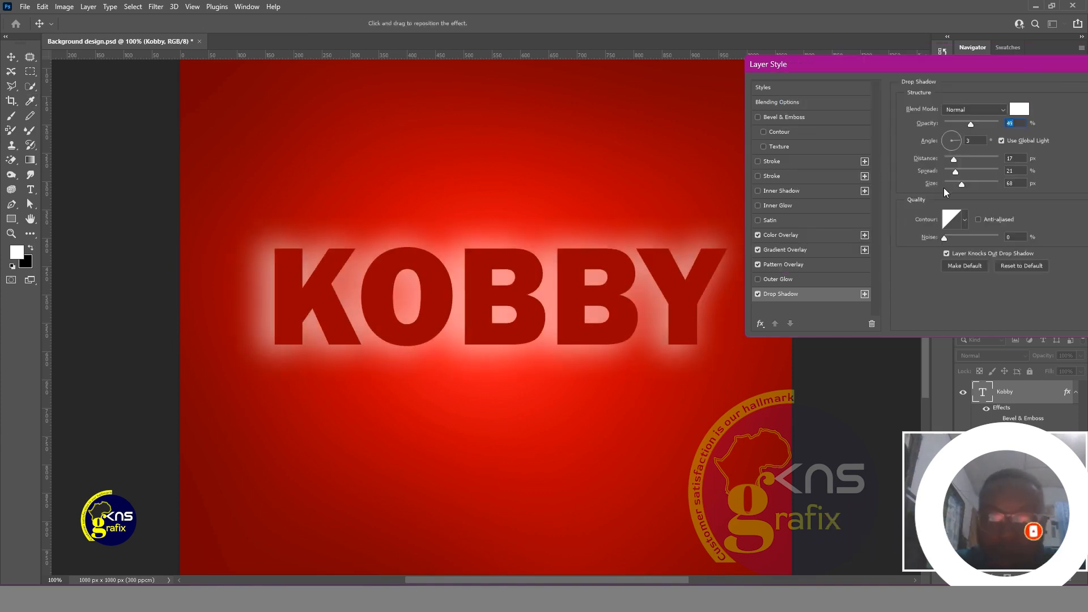
- Sharpen the white Drop Shadow to 3 px size and 10 px distance, with 84% opacity
drag(955, 182, 950, 158)
drag(970, 123, 991, 124)
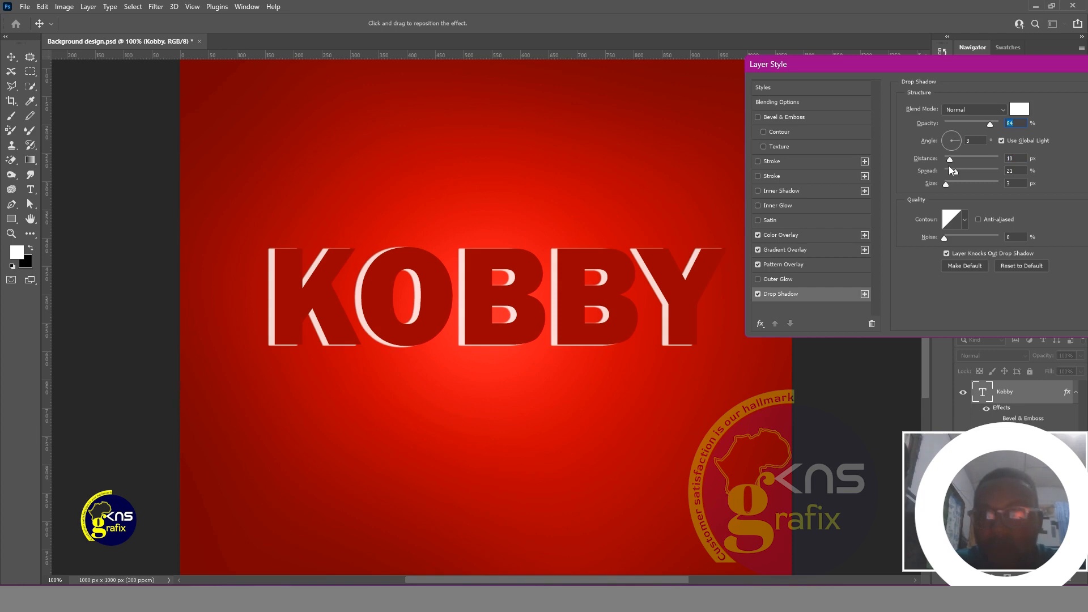
- Set the white Drop Shadow's distance to 0 px and its size to 8 px
drag(952, 161, 955, 163)
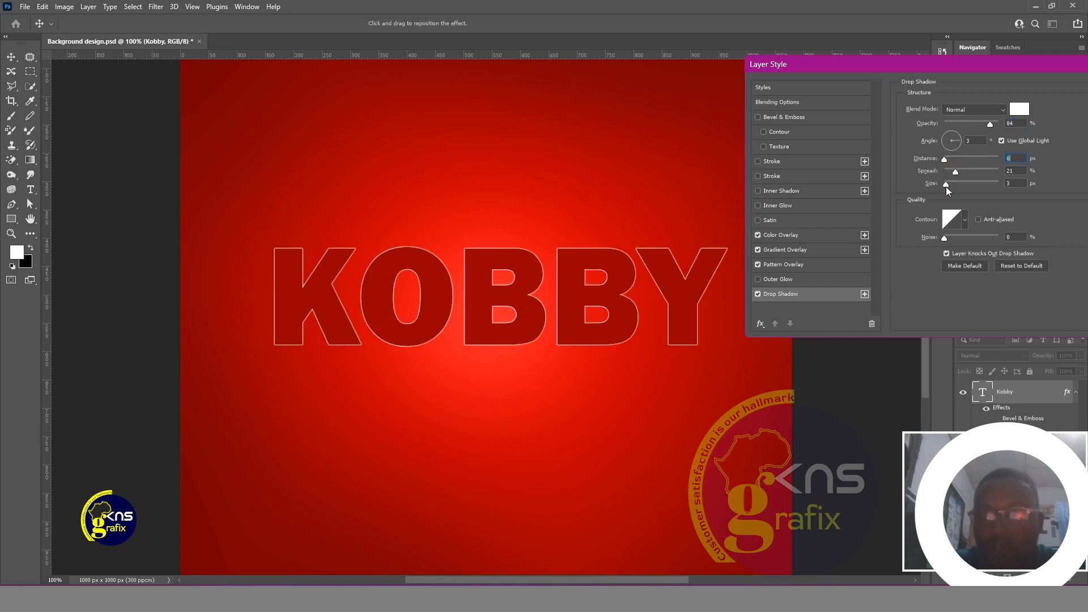
drag(946, 186, 950, 187)
click(953, 171)
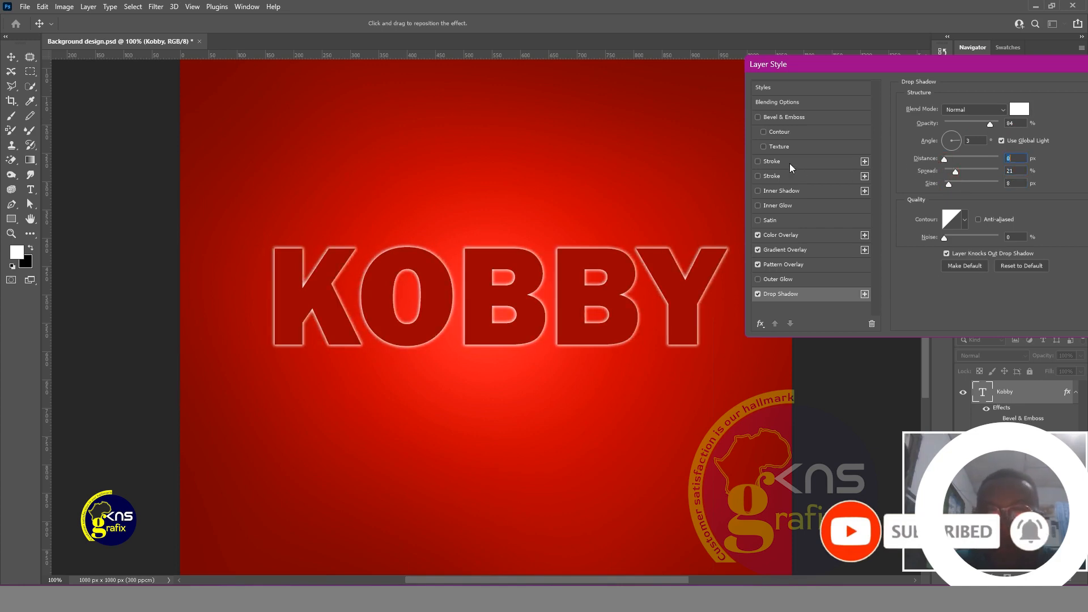
- Enable the upper Stroke on the text and set it to white (ffffff) at 1 px size
click(758, 162)
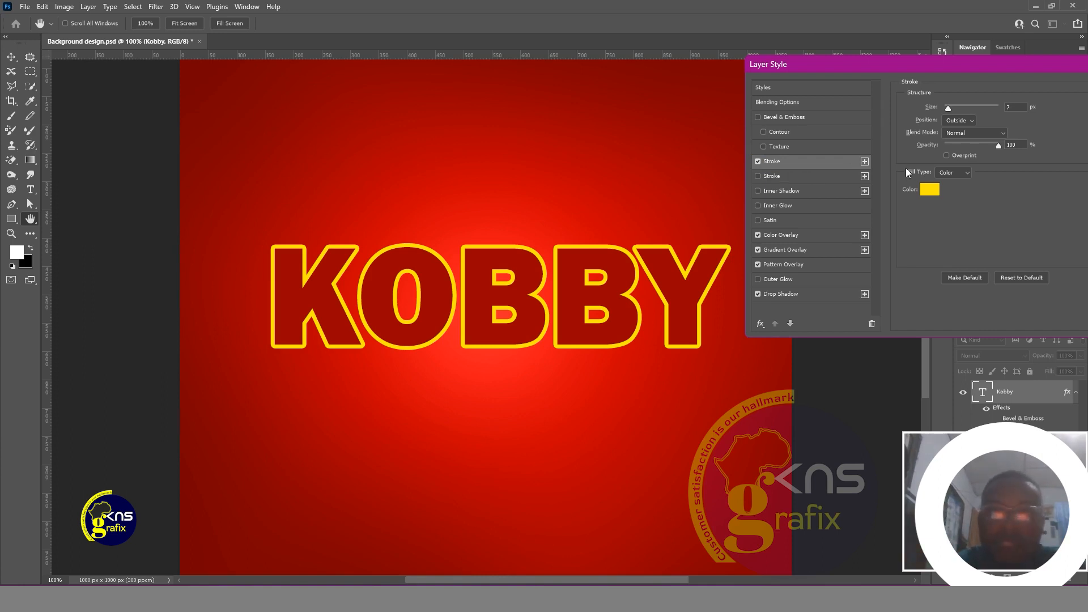
click(930, 193)
drag(855, 128, 788, 81)
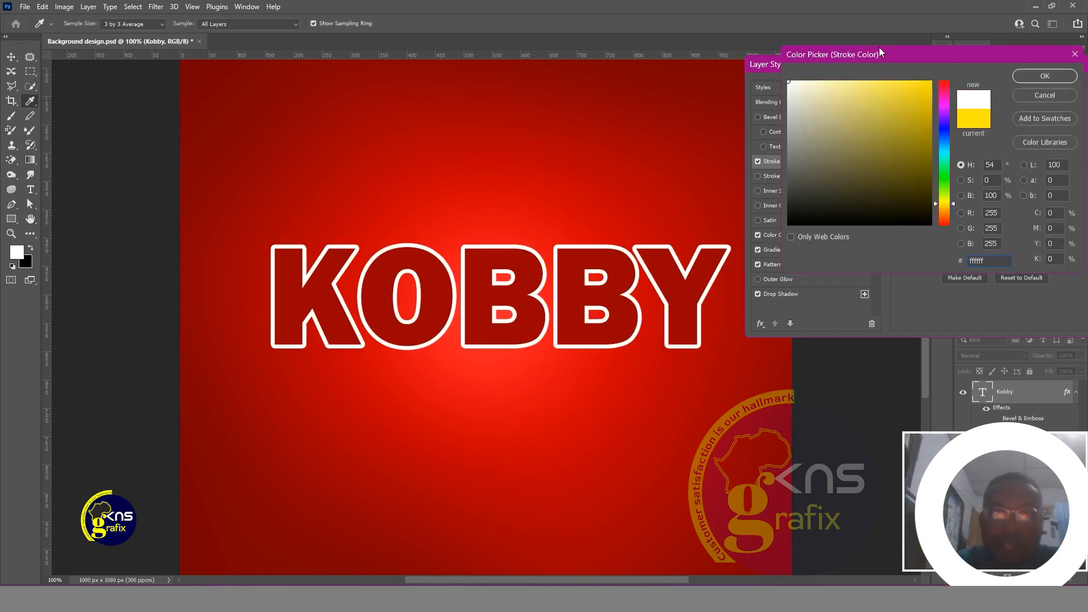
click(1026, 78)
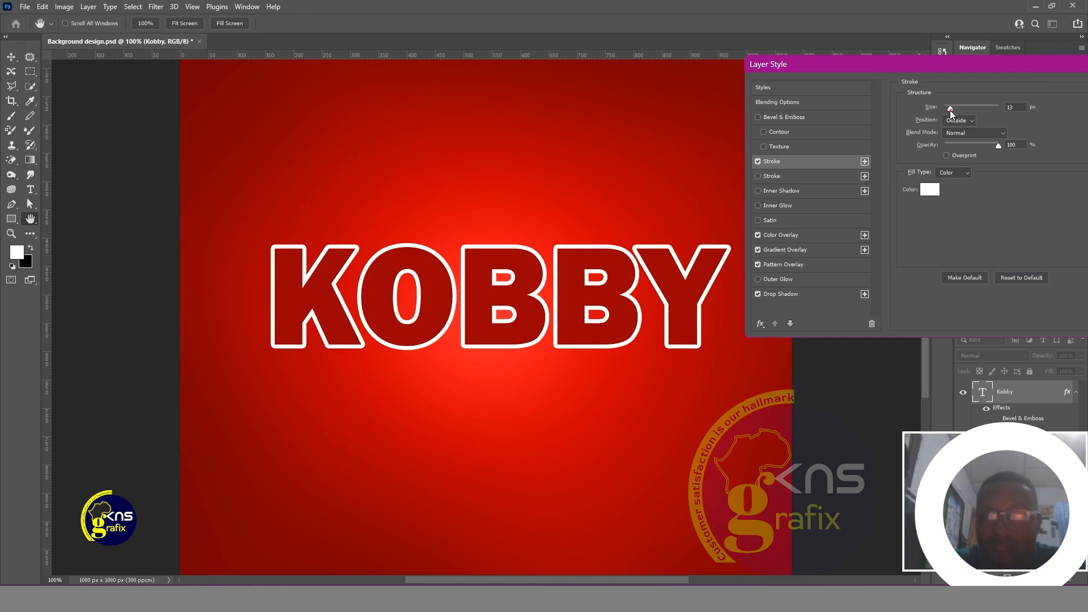
drag(950, 109, 944, 110)
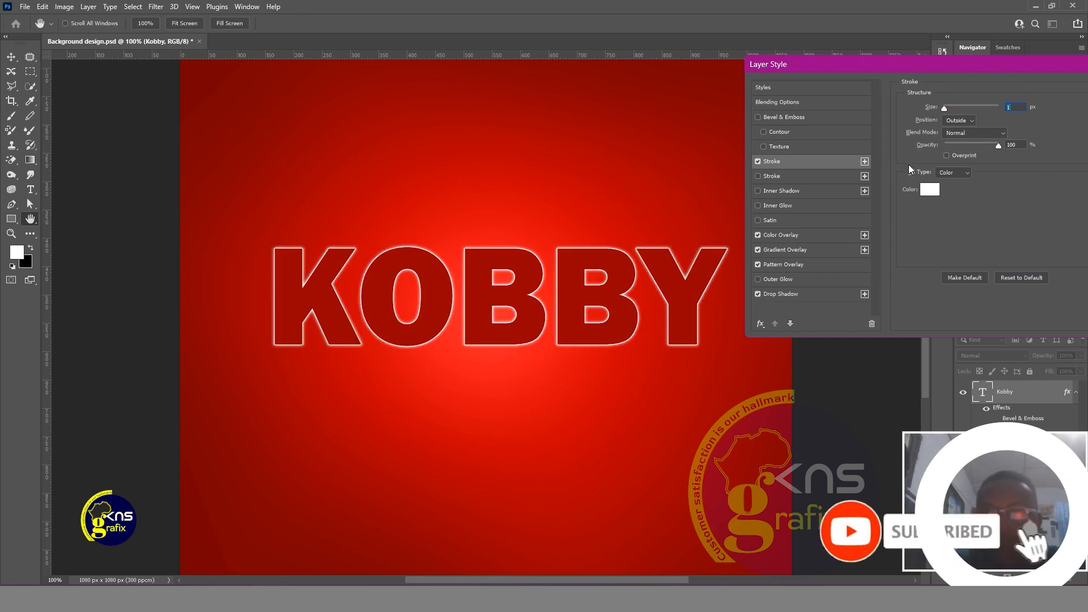
- Change the Drop Shadow's color to black, with 8 px distance and 24 px size
click(804, 294)
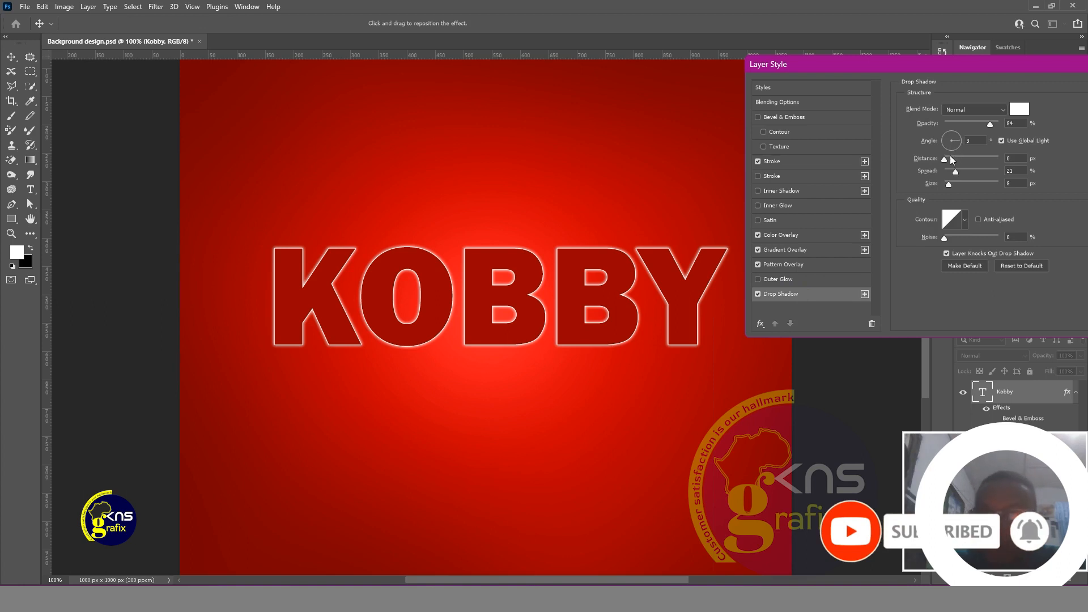
click(1018, 111)
click(931, 224)
click(1046, 79)
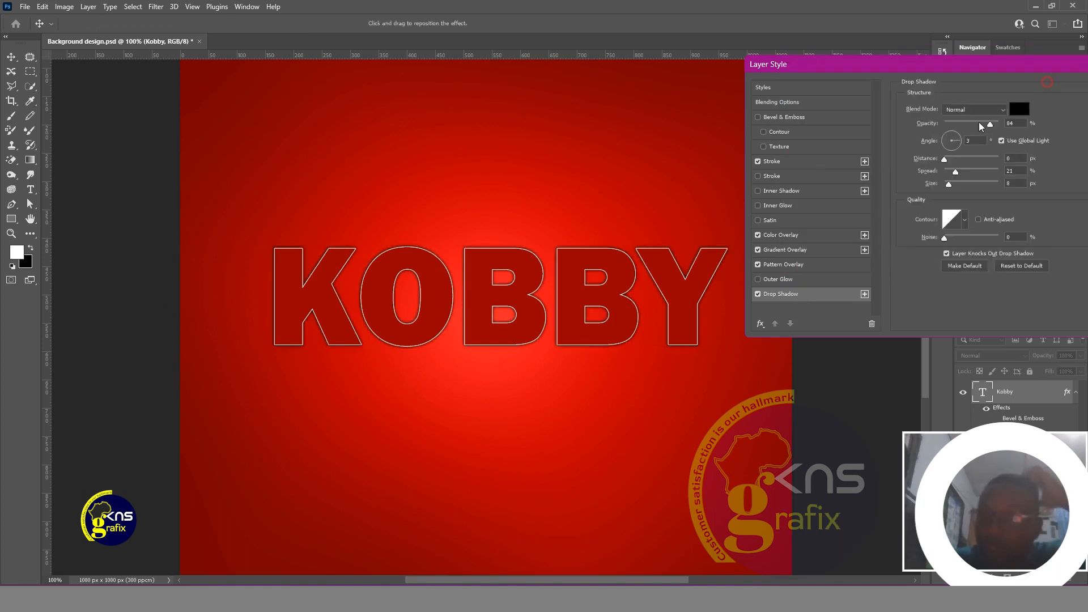
drag(947, 159, 956, 185)
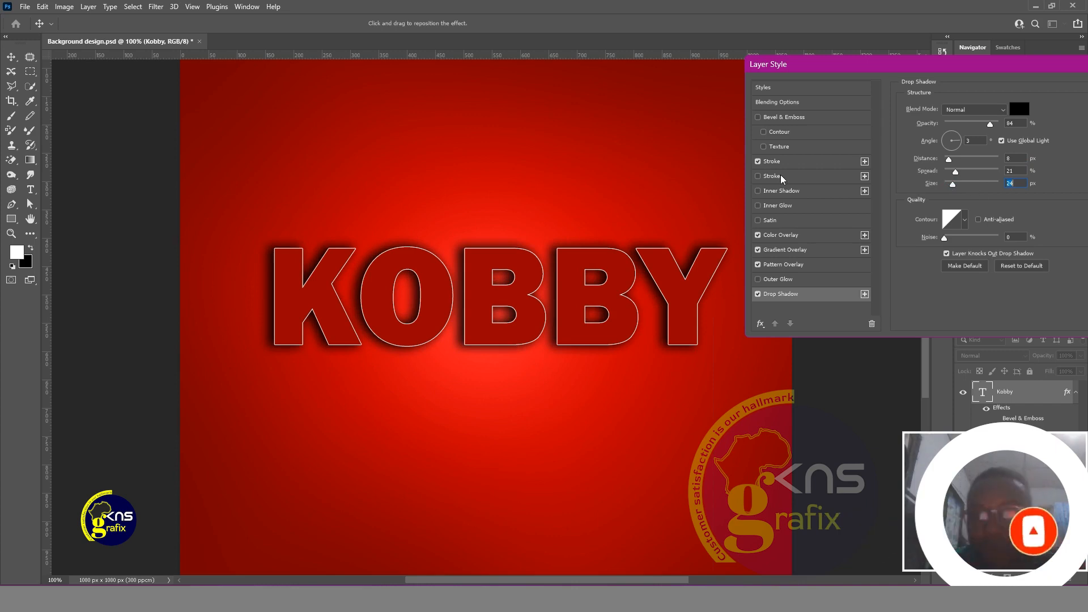
- Swap the white Stroke for the blue one, replace the Color Overlay with Bevel & Emboss, and apply the layer style
click(758, 176)
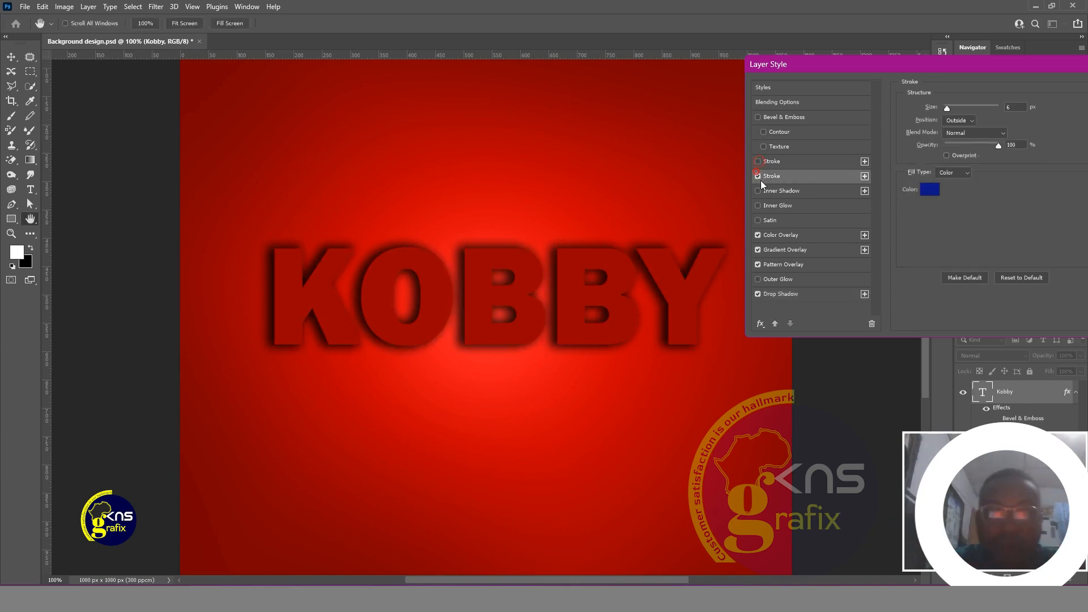
click(758, 235)
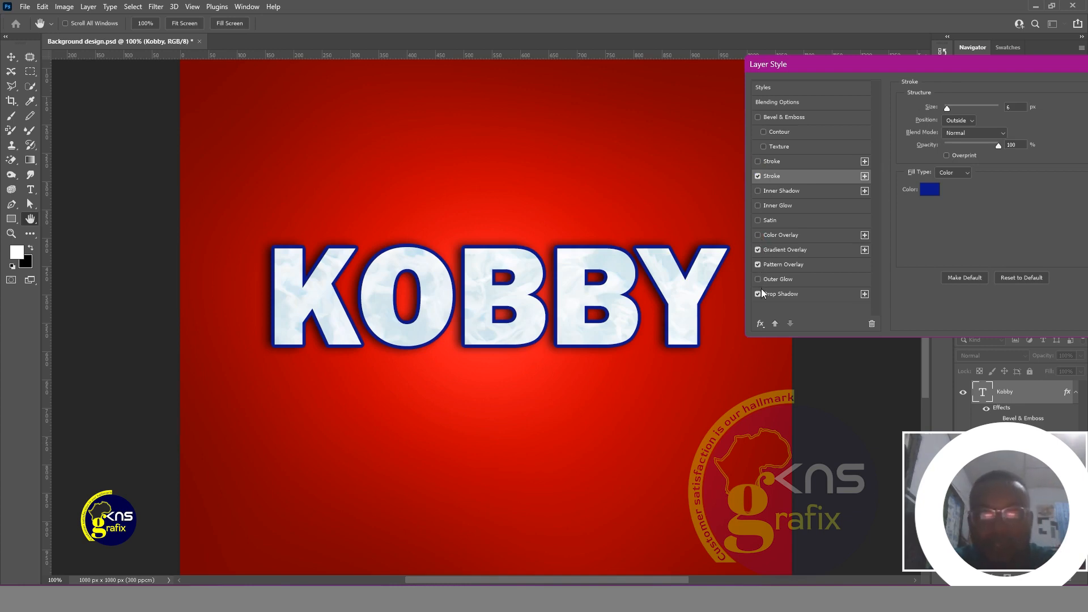
click(758, 117)
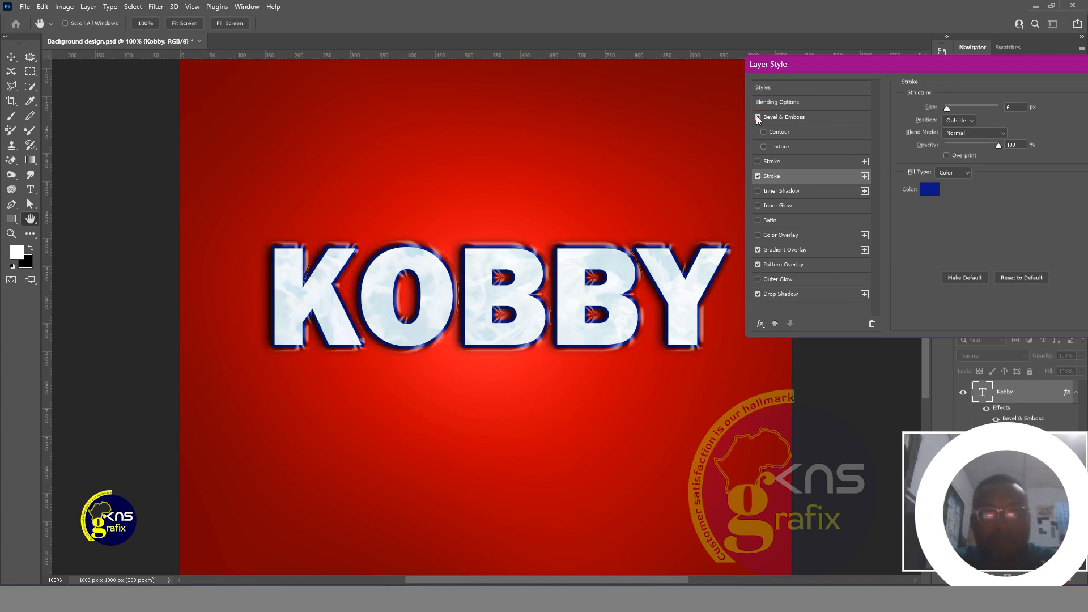
click(759, 237)
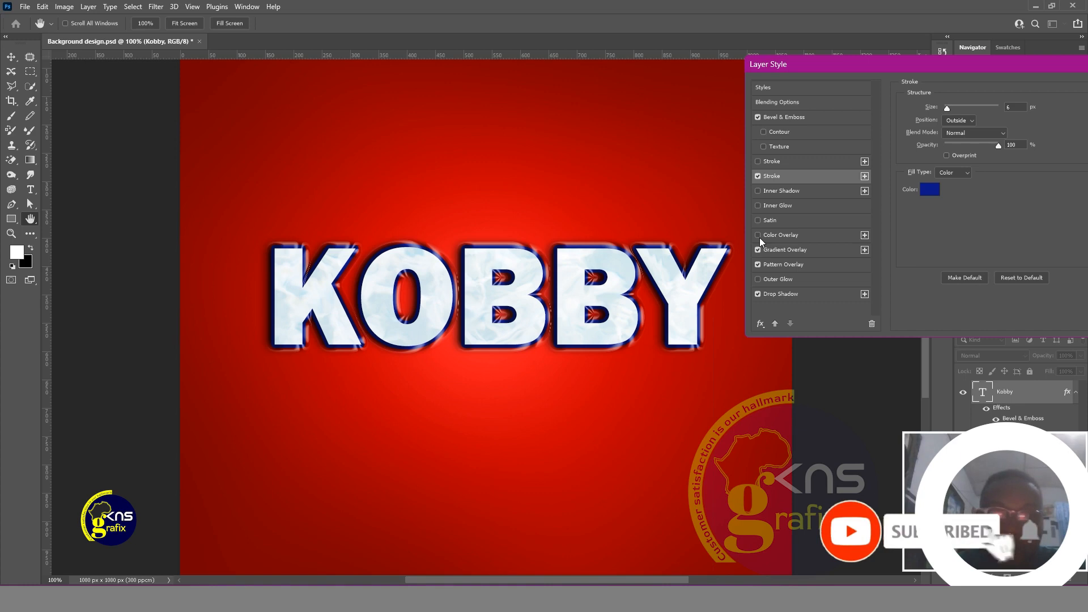
drag(911, 73, 792, 82)
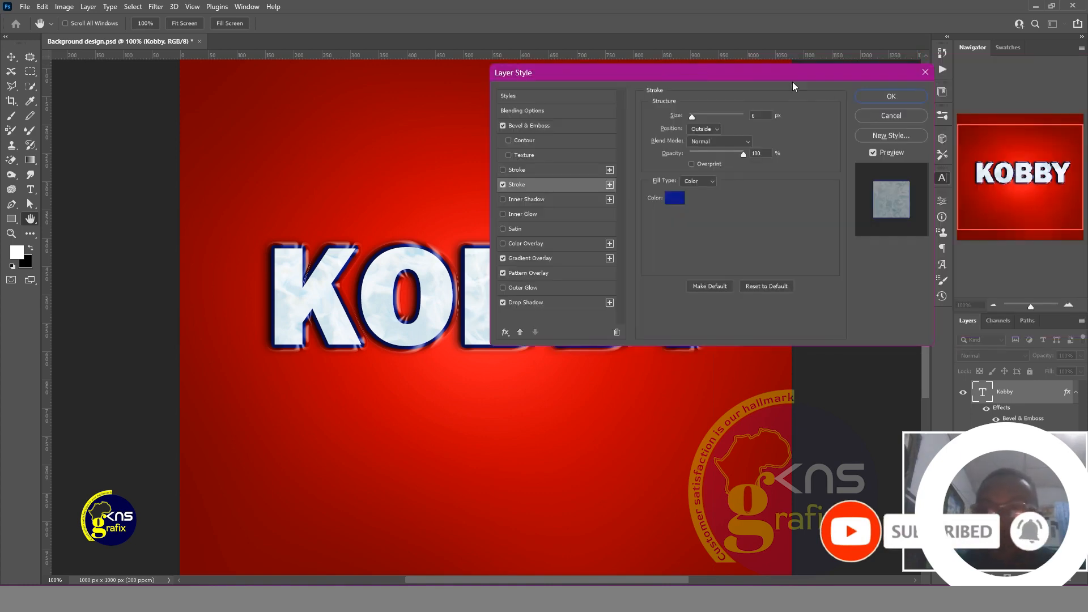
click(878, 97)
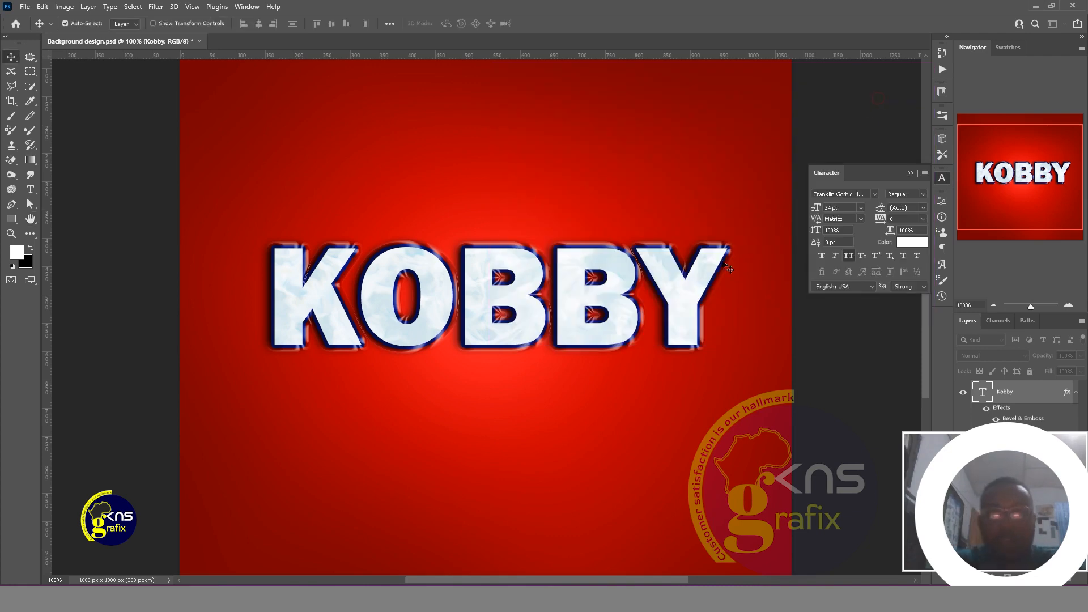
- Center the text horizontally and vertically on the whole canvas, leaving no selection active
mouse_move(584, 289)
mouse_down()
mouse_move(595, 284)
mouse_move(537, 313)
mouse_move(593, 296)
mouse_move(585, 290)
mouse_up()
key(ctrl+a)
click(259, 23)
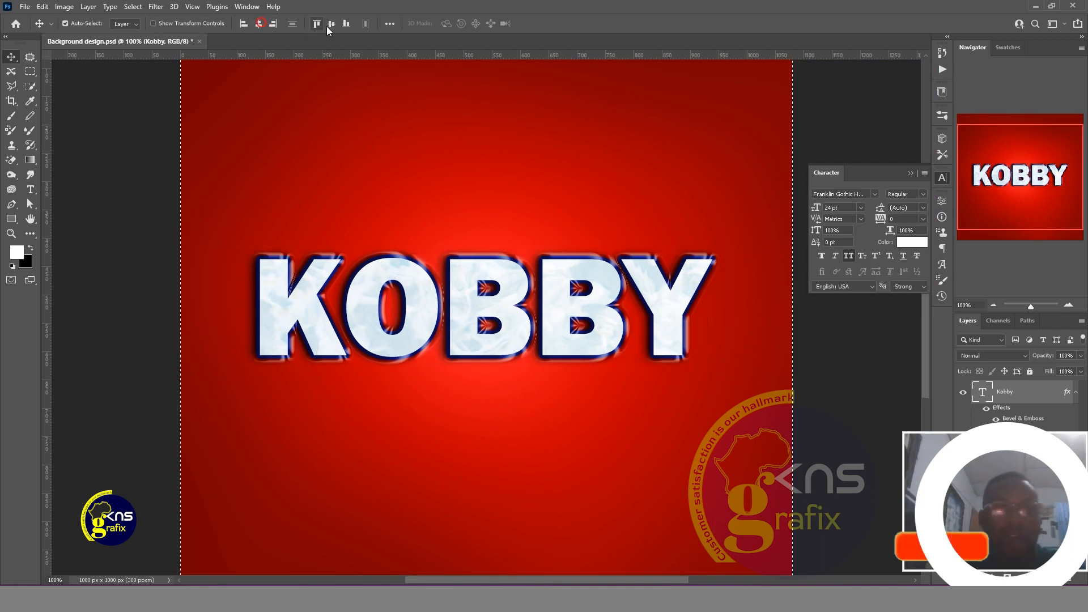
click(331, 23)
key(ctrl+d)
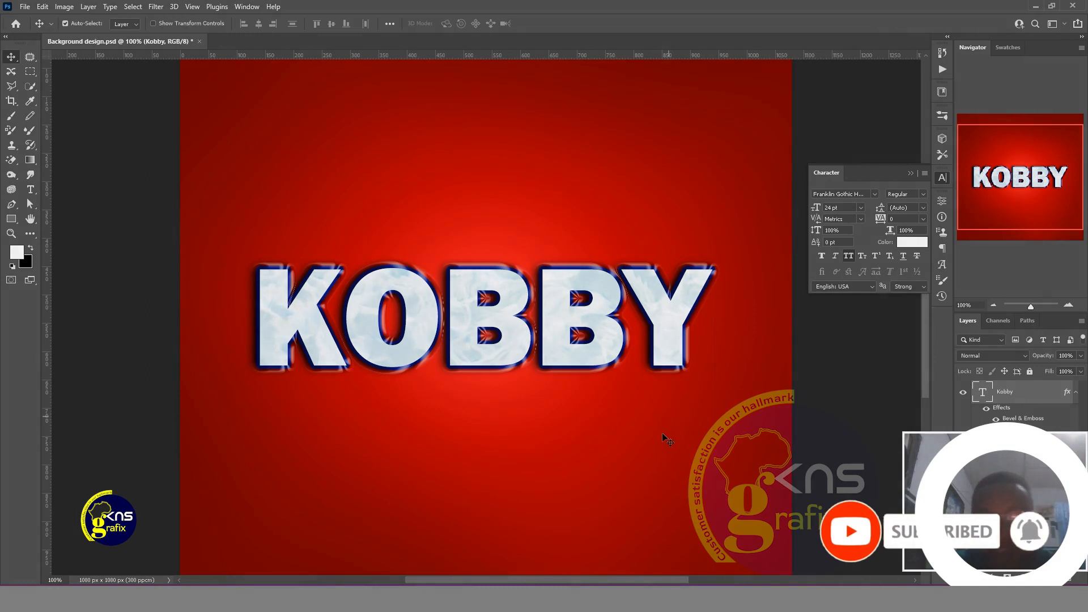